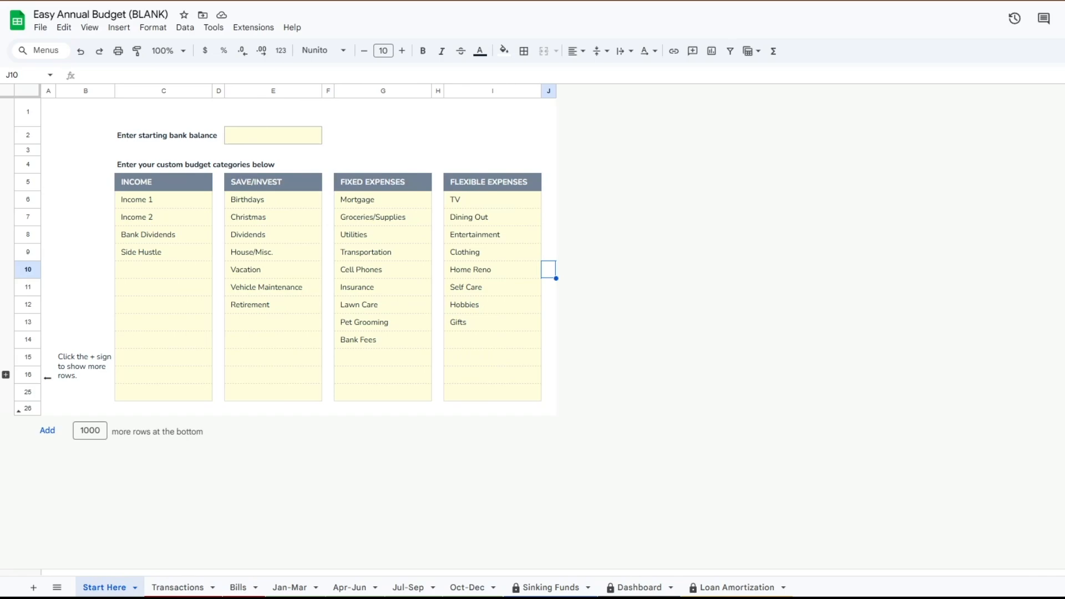
# Step: Enter a starting bank balance of 1000 on the Start Here sheet
pyautogui.click(262, 143)
pyautogui.write('1000')
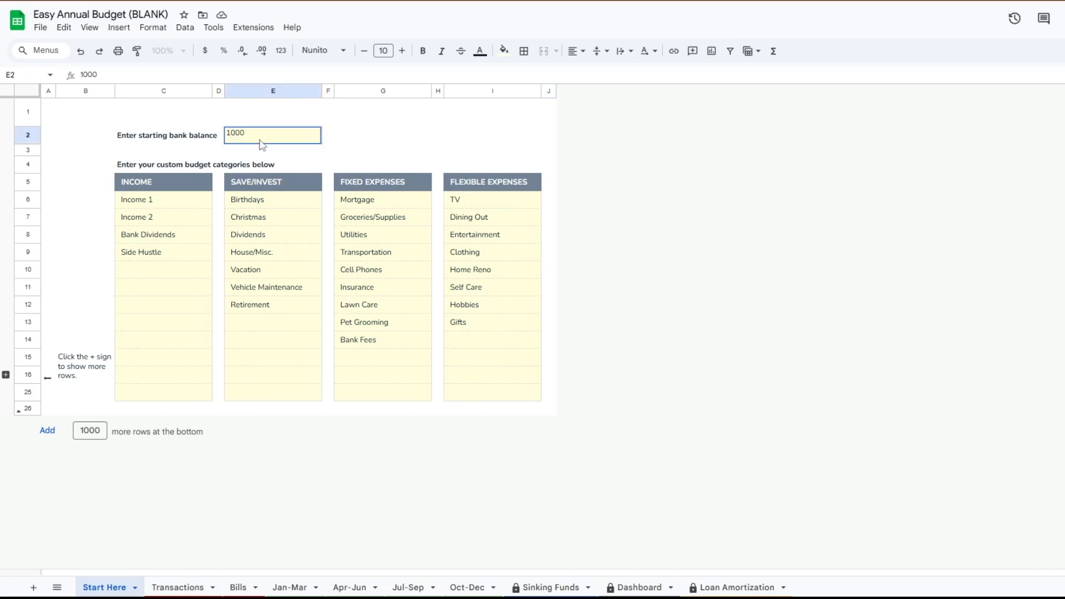
pyautogui.click(338, 141)
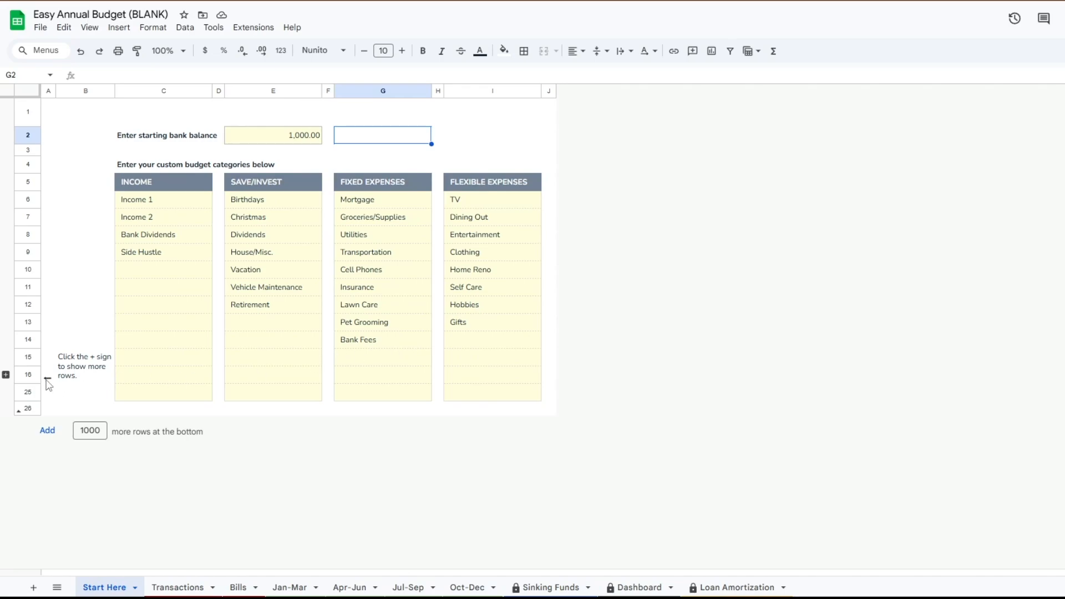
# Step: Expand the grouped category rows 17 to 24 to view the extra budget lines, and collapse them again
pyautogui.click(7, 376)
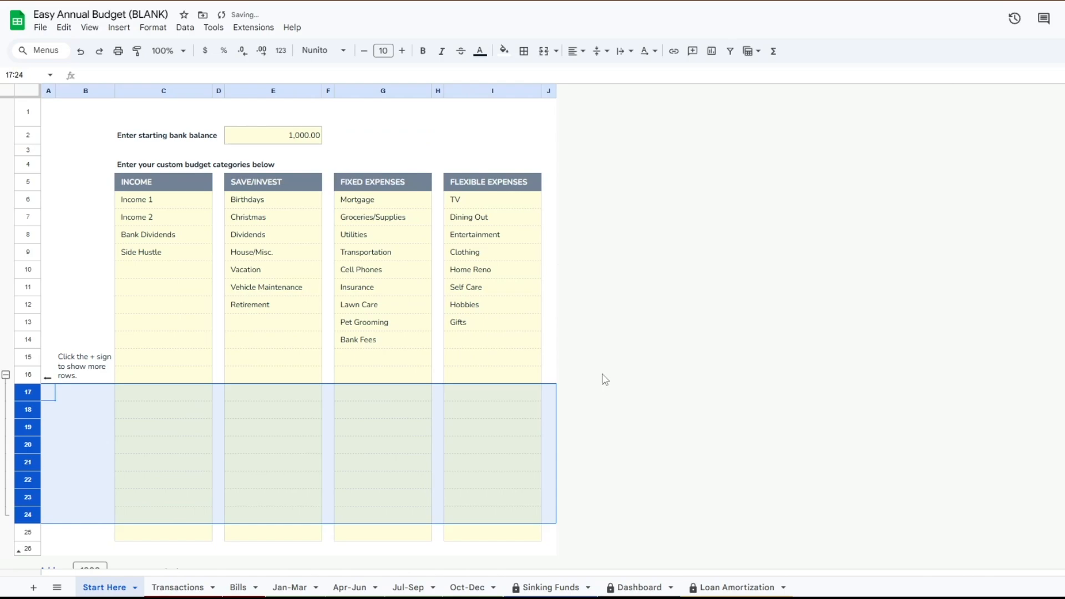
pyautogui.click(638, 383)
pyautogui.scroll(-1, 639, 402)
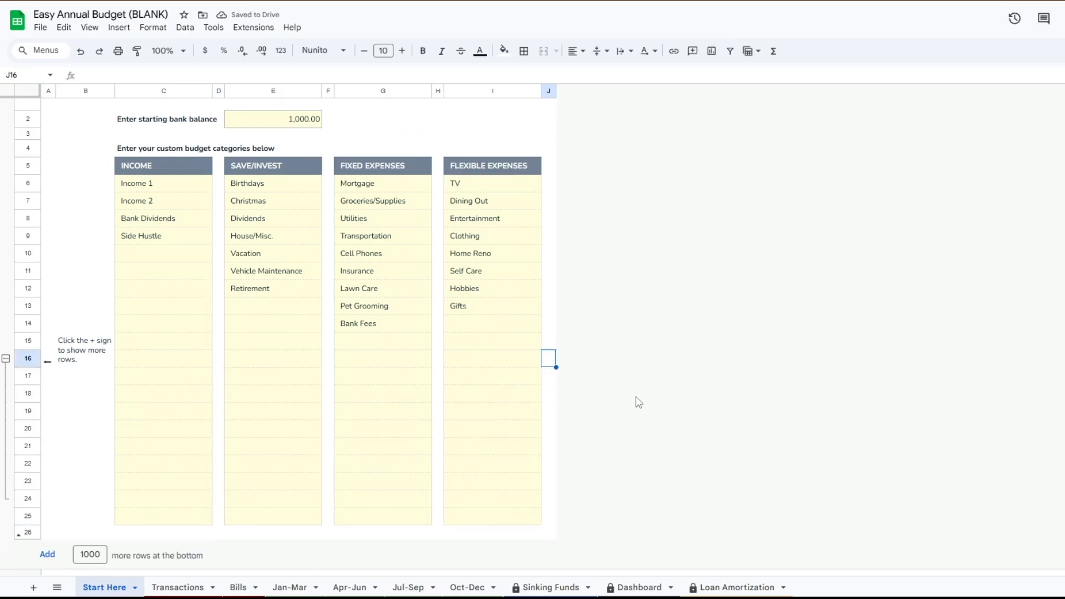
pyautogui.scroll(1, 638, 403)
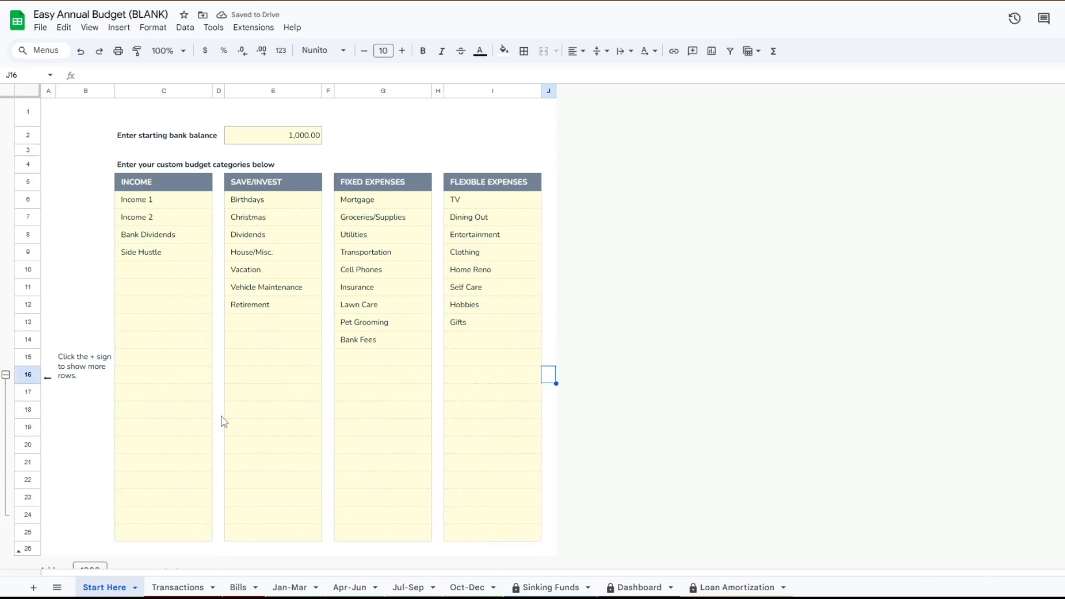
pyautogui.click(6, 375)
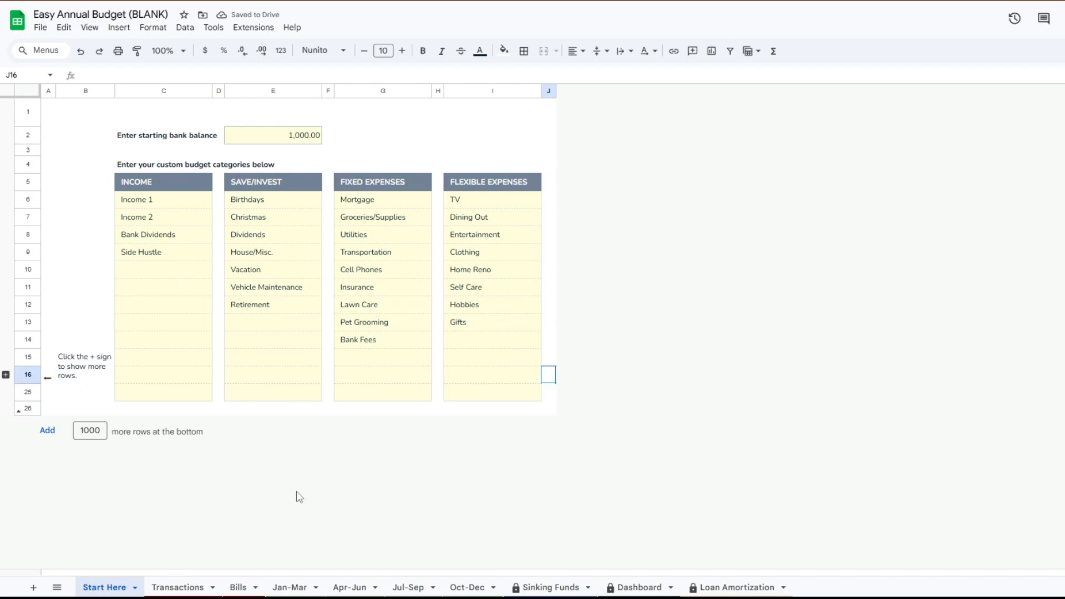
# Step: Look at the Jan-Mar quarterly sheet and return to the category list on Start Here
pyautogui.click(298, 591)
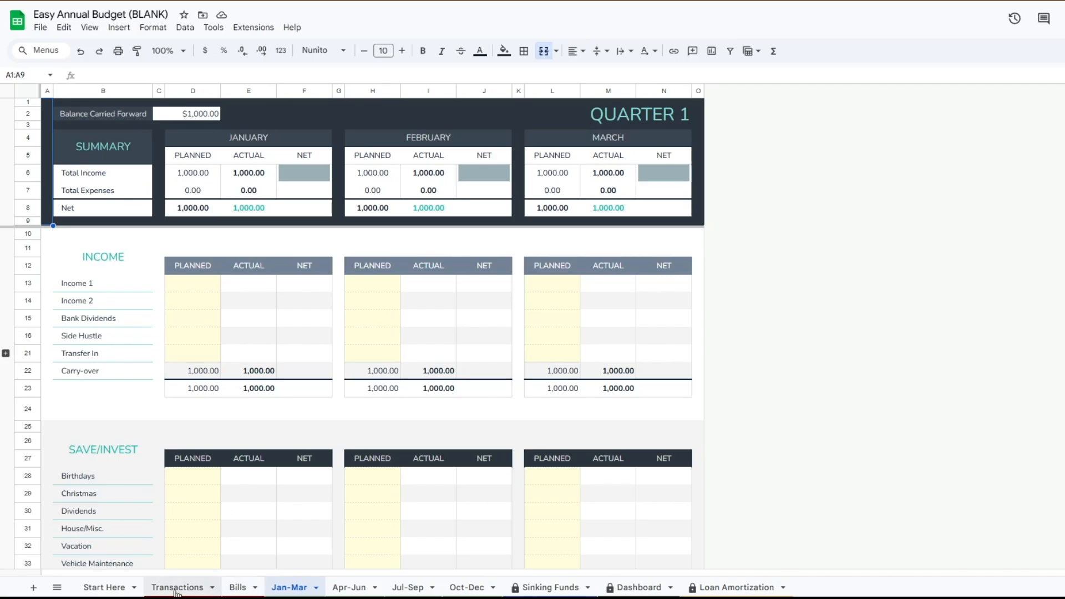
pyautogui.click(106, 588)
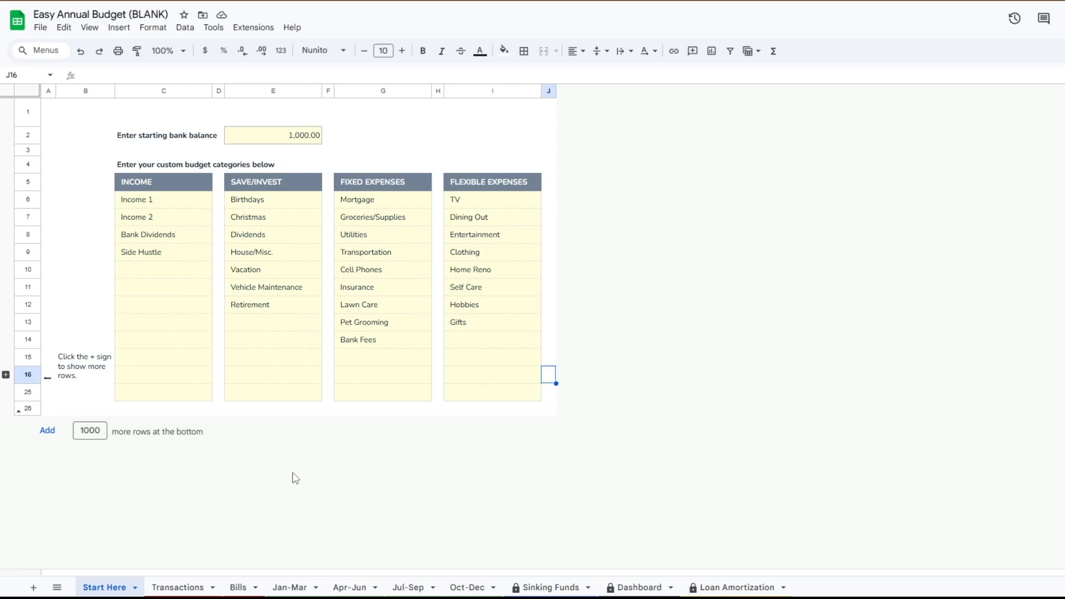
# Step: On the Jan-Mar sheet, enter January planned income of 3500 for Income 1, 3000 for Income 2 and 200 for Side Hustle
pyautogui.click(286, 589)
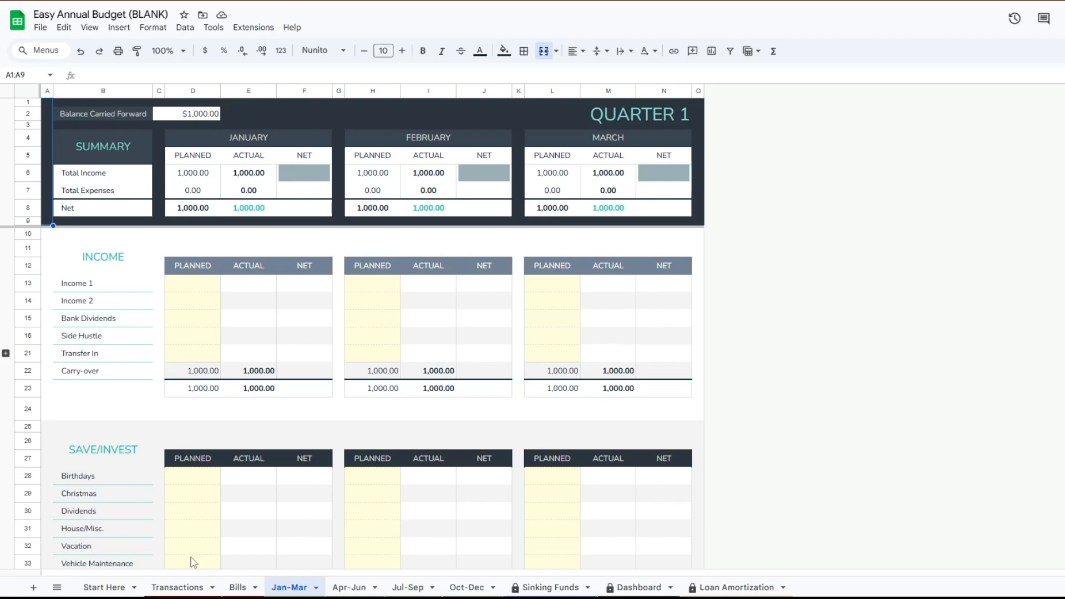
pyautogui.click(201, 289)
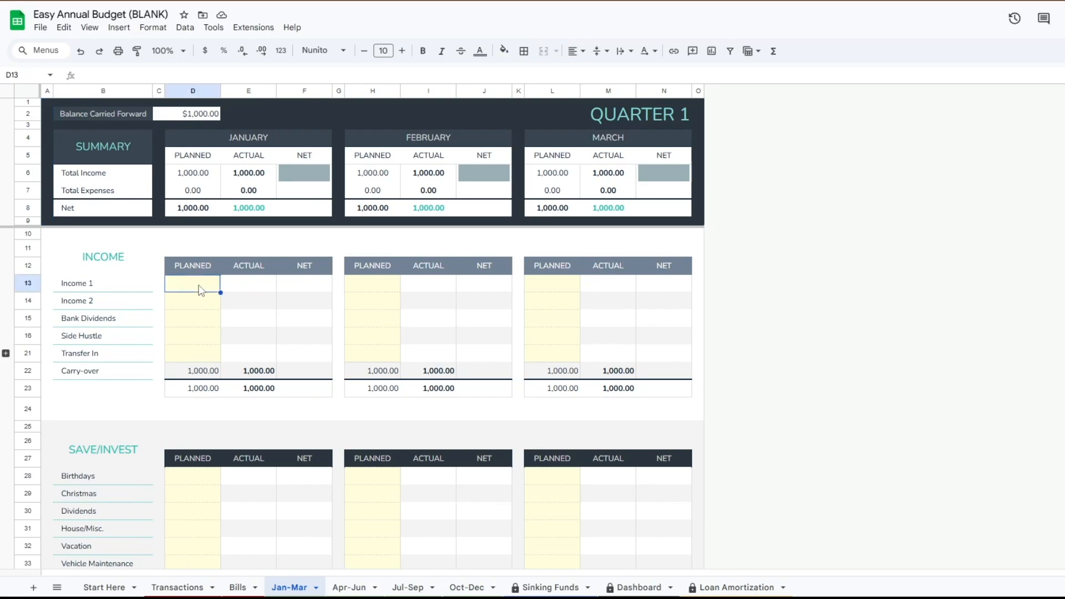
pyautogui.write('3500')
pyautogui.click(192, 309)
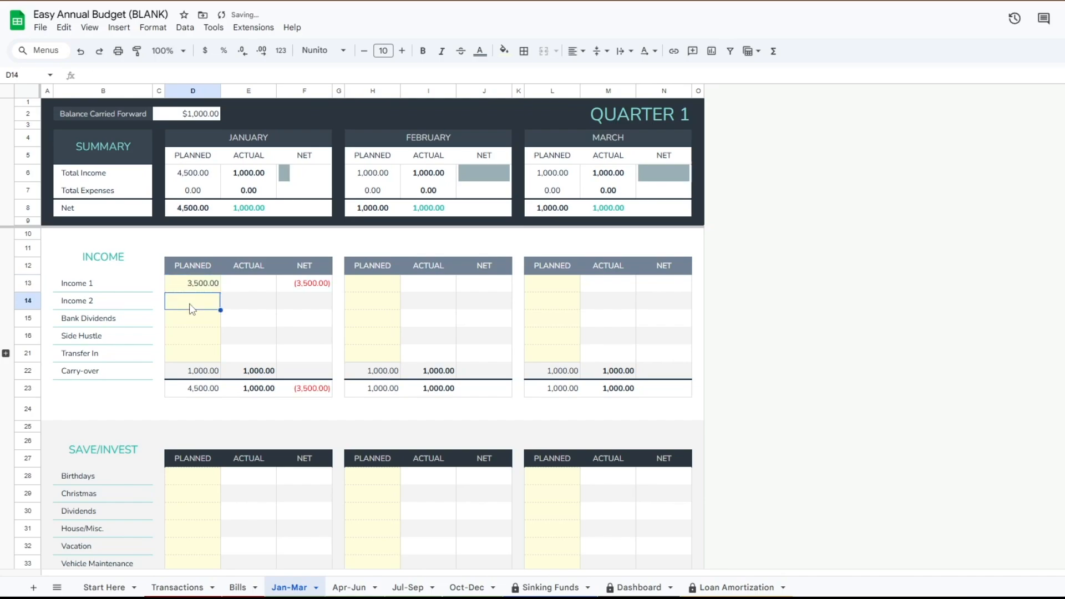
pyautogui.write('3000')
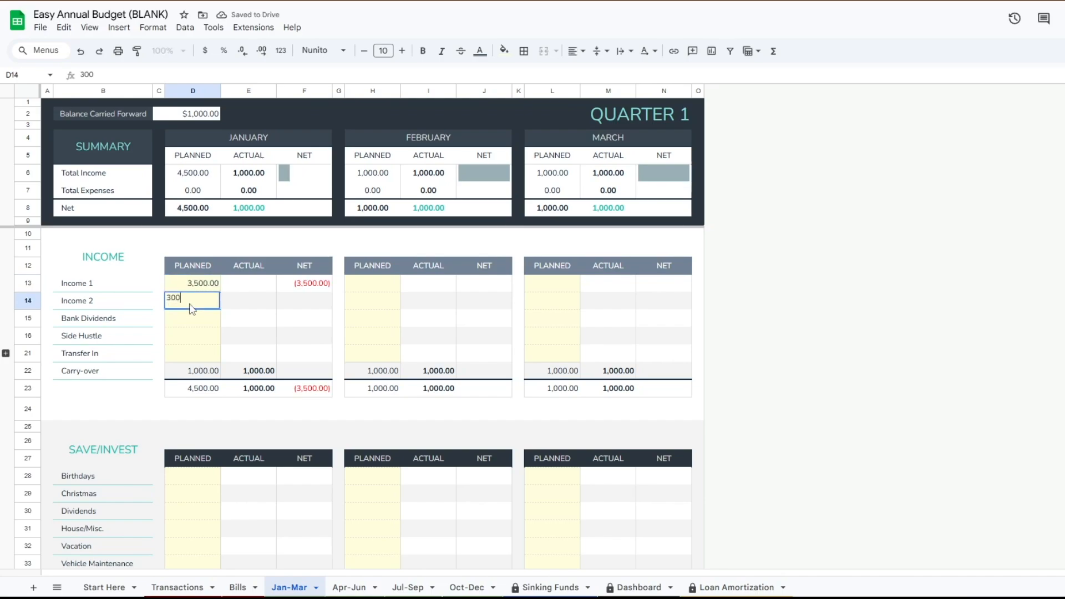
pyautogui.click(194, 325)
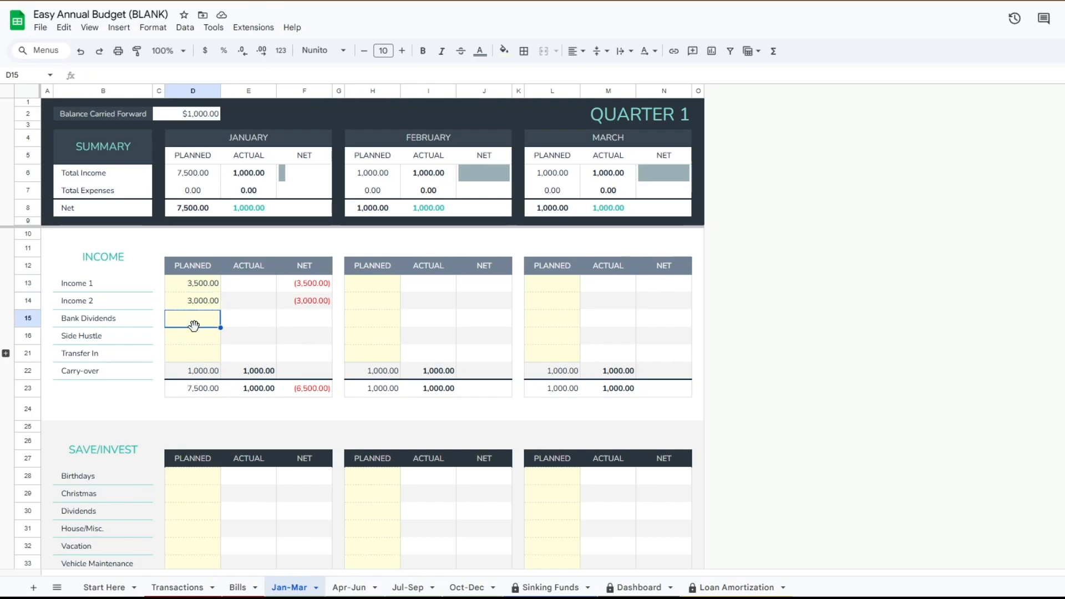
pyautogui.click(200, 342)
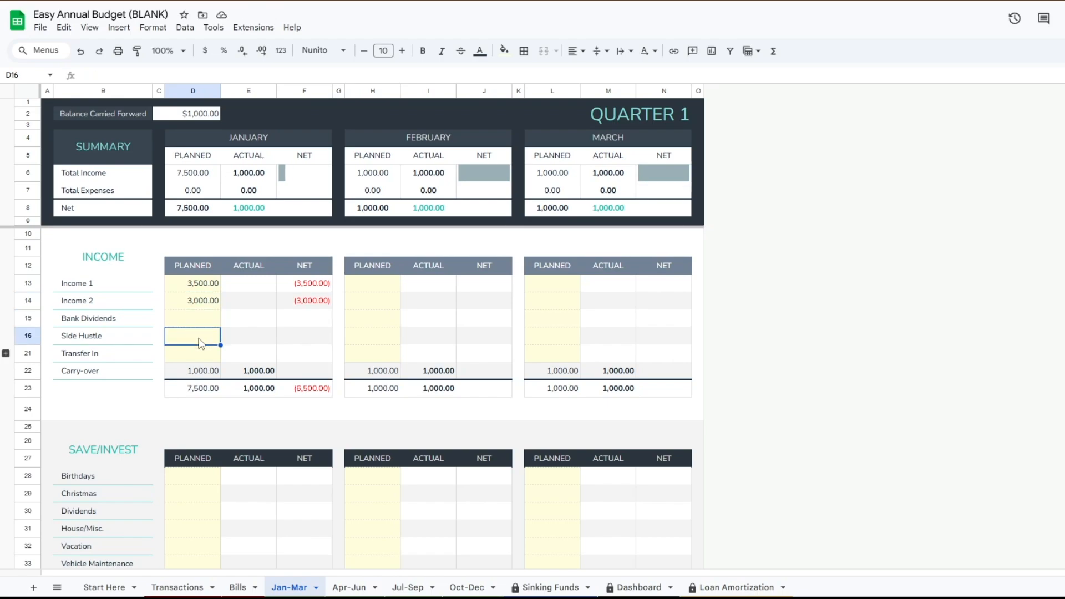
pyautogui.write('200')
pyautogui.click(200, 319)
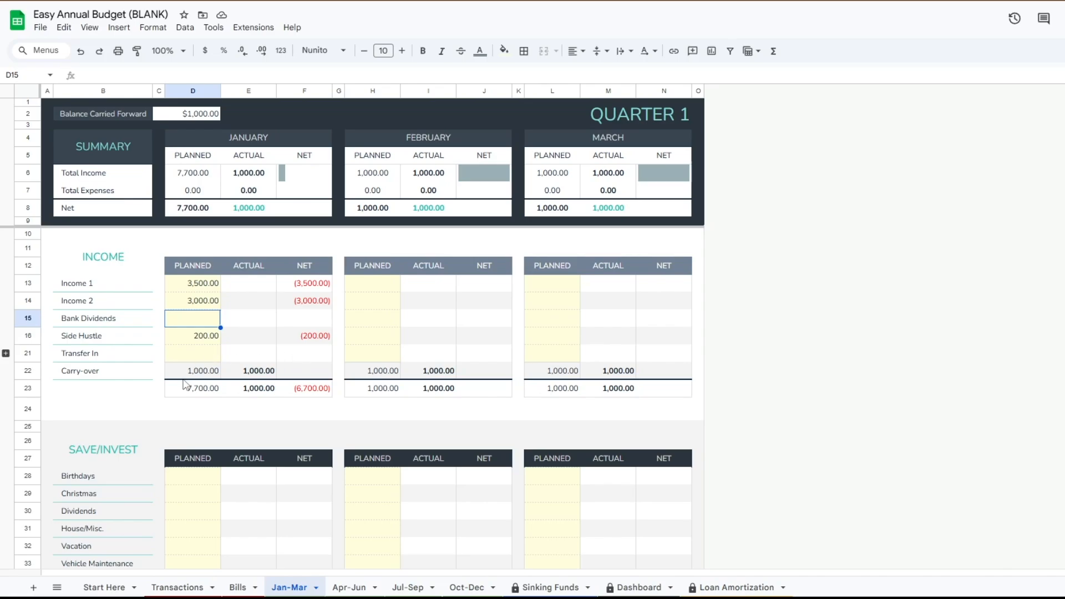
# Step: Enter January planned Save/Invest amounts of 100 for Vacation, 100 for House/Misc. and 500 for Retirement
pyautogui.scroll(-3, 183, 382)
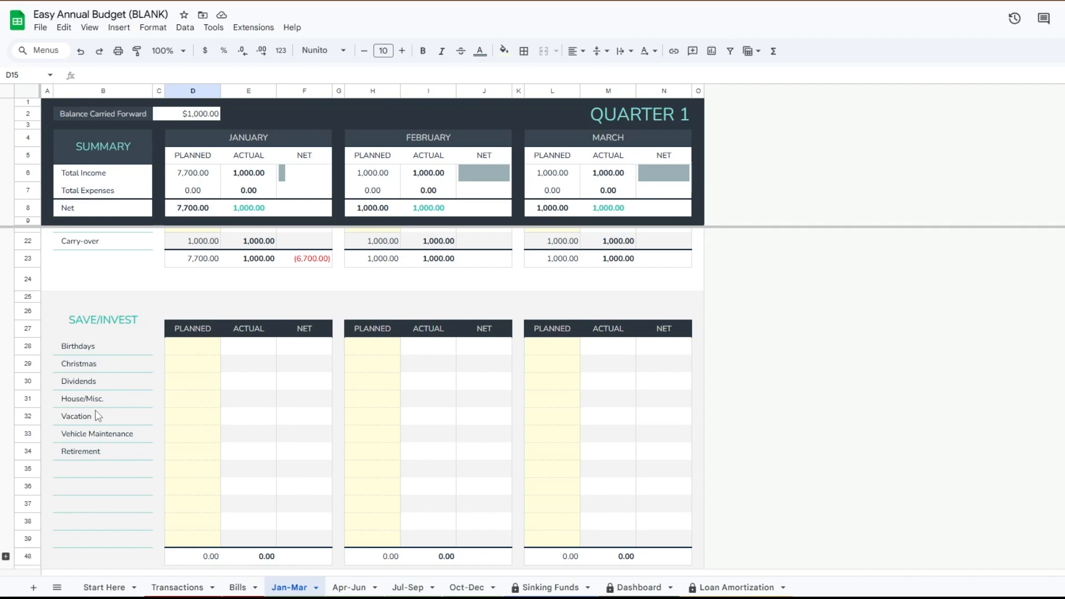
pyautogui.click(191, 424)
pyautogui.write('100')
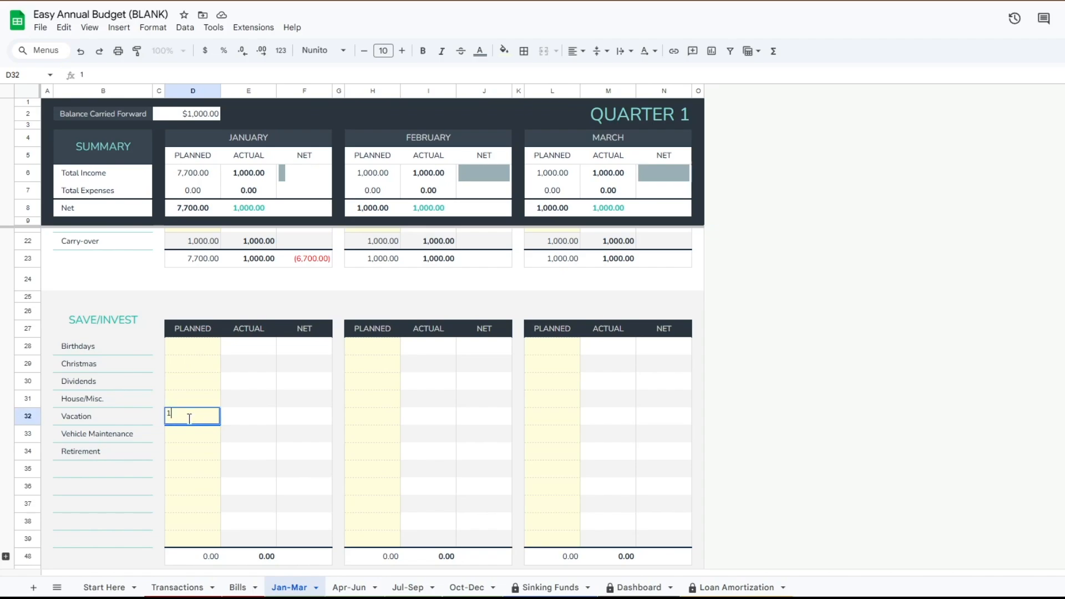
pyautogui.click(195, 402)
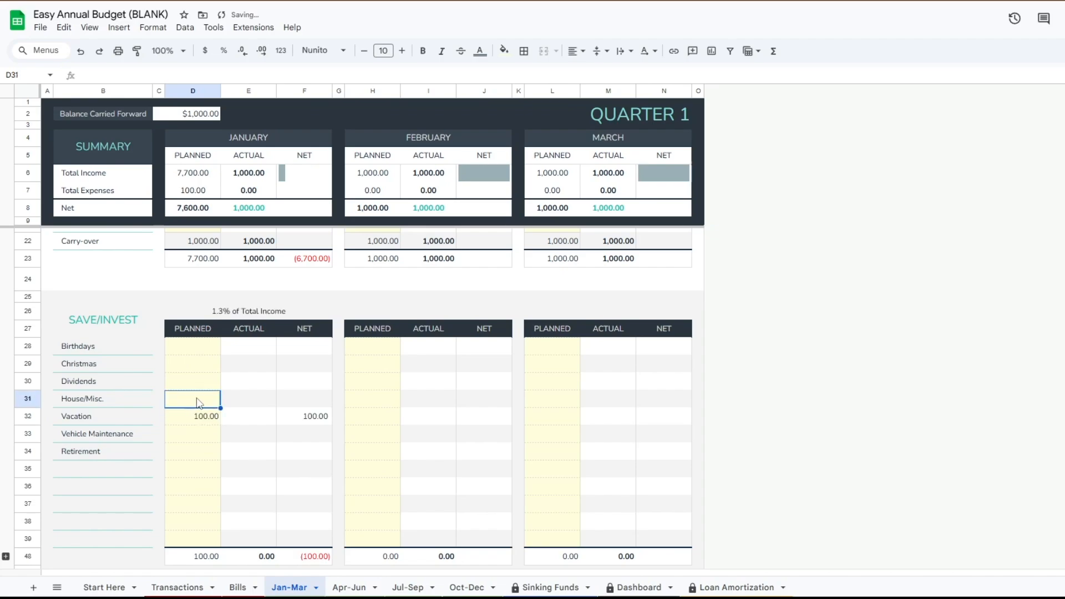
pyautogui.write('100')
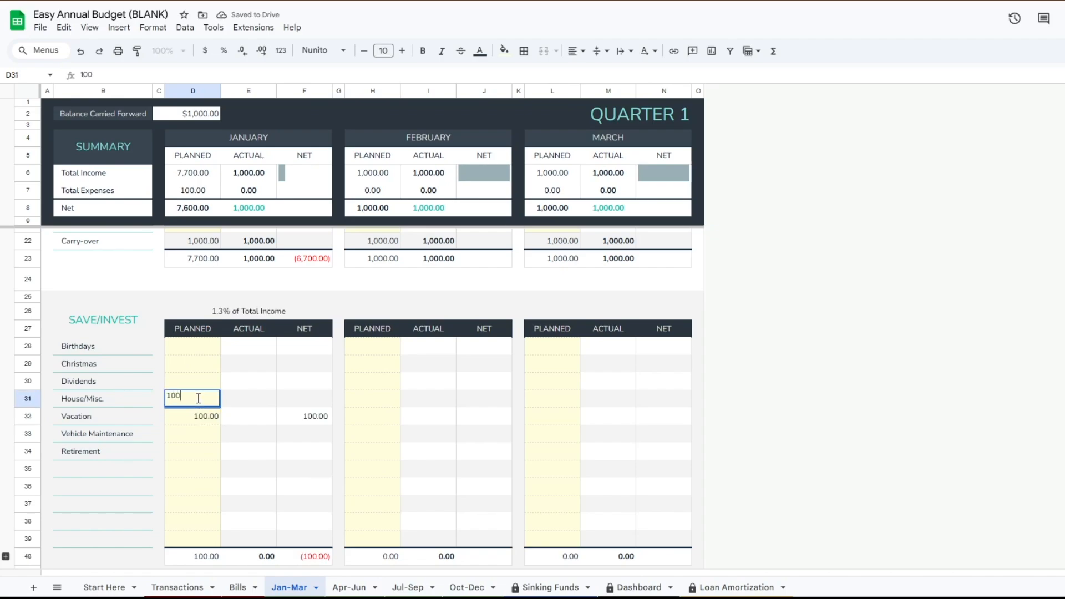
pyautogui.click(199, 439)
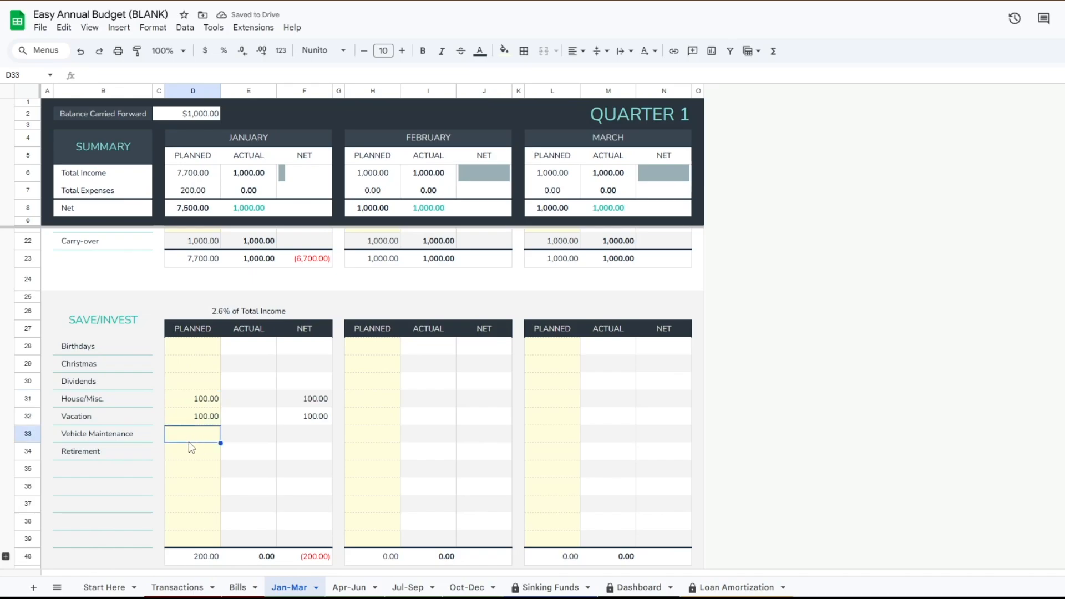
pyautogui.scroll(-5, 191, 448)
pyautogui.scroll(2, 185, 393)
pyautogui.click(201, 330)
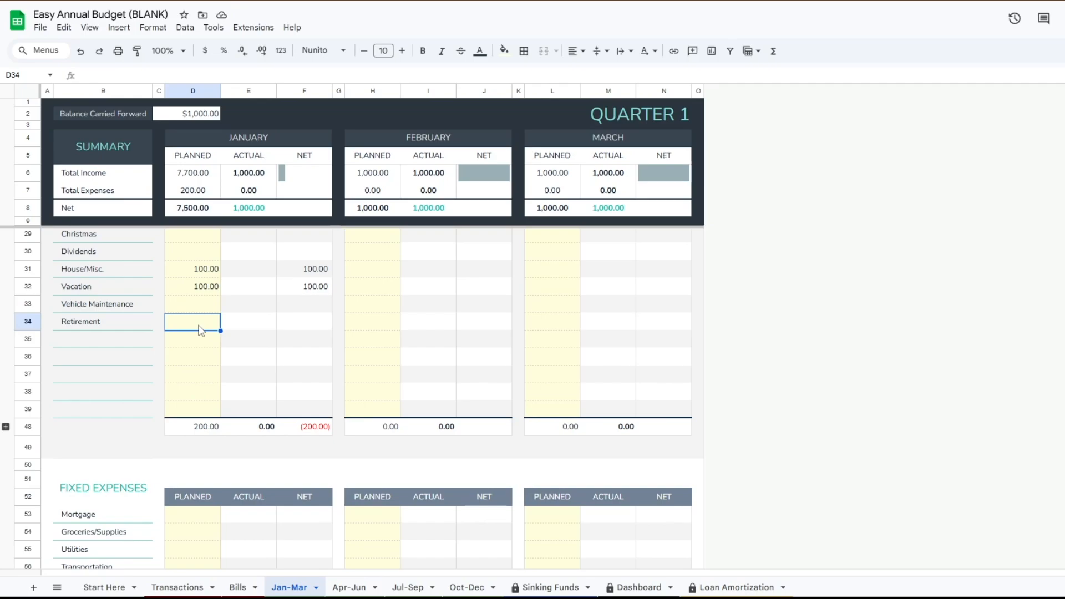
pyautogui.write('500')
pyautogui.press('Return')
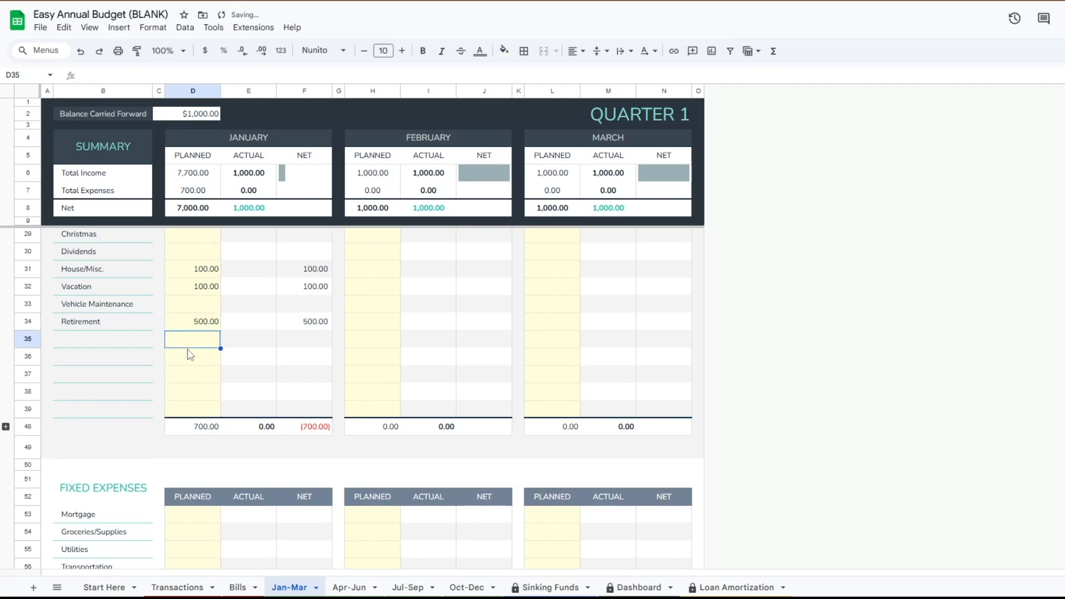
# Step: Enter January planned fixed expenses of 1200 for Mortgage, 800 for Groceries/Supplies and 300 for Utilities
pyautogui.scroll(3, 189, 347)
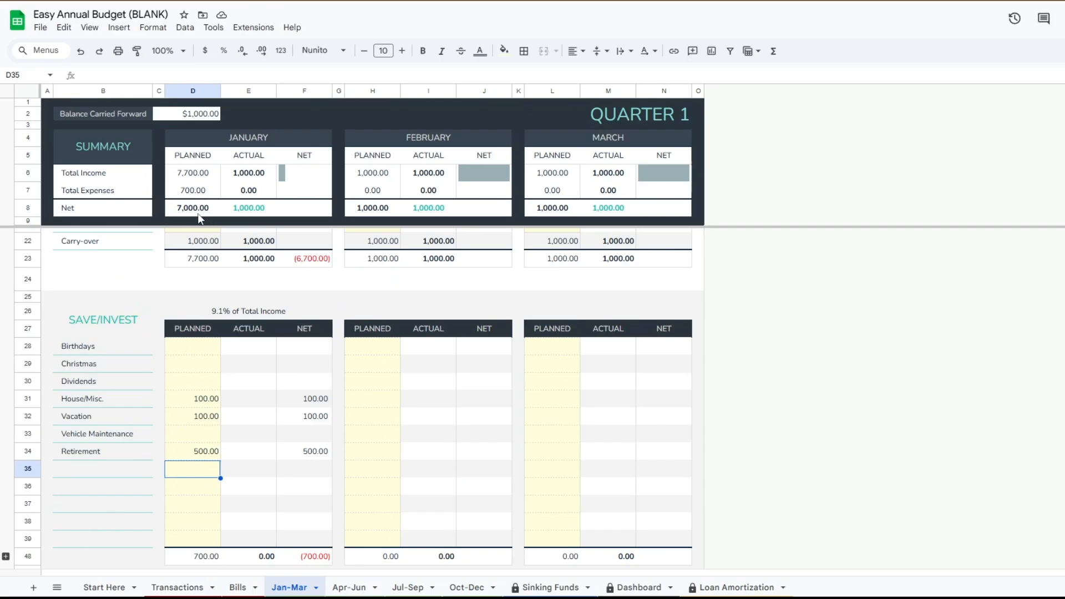
pyautogui.scroll(-2, 230, 383)
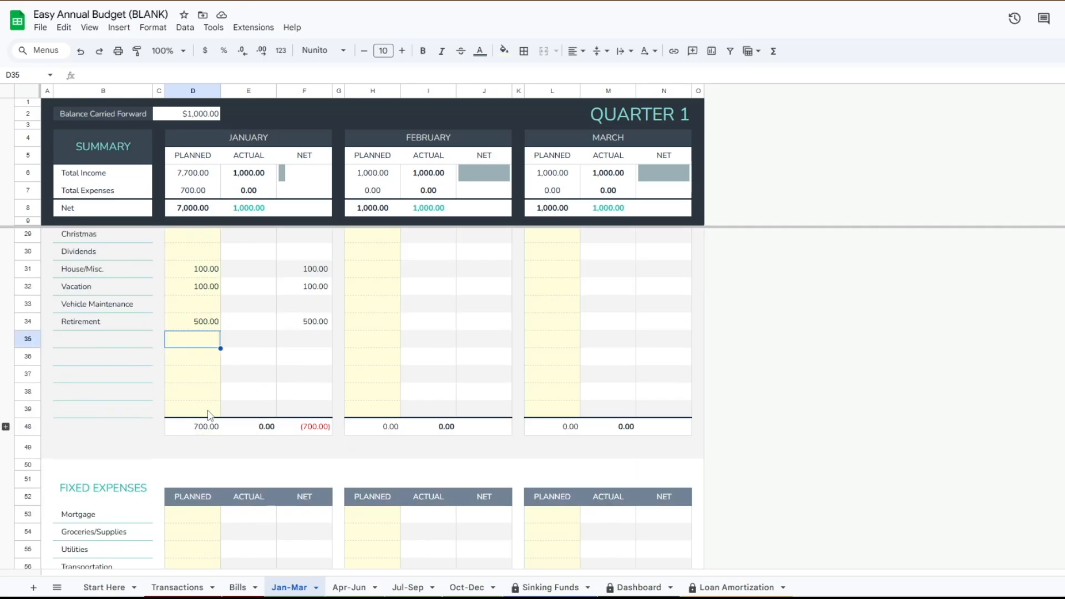
pyautogui.scroll(-2, 212, 410)
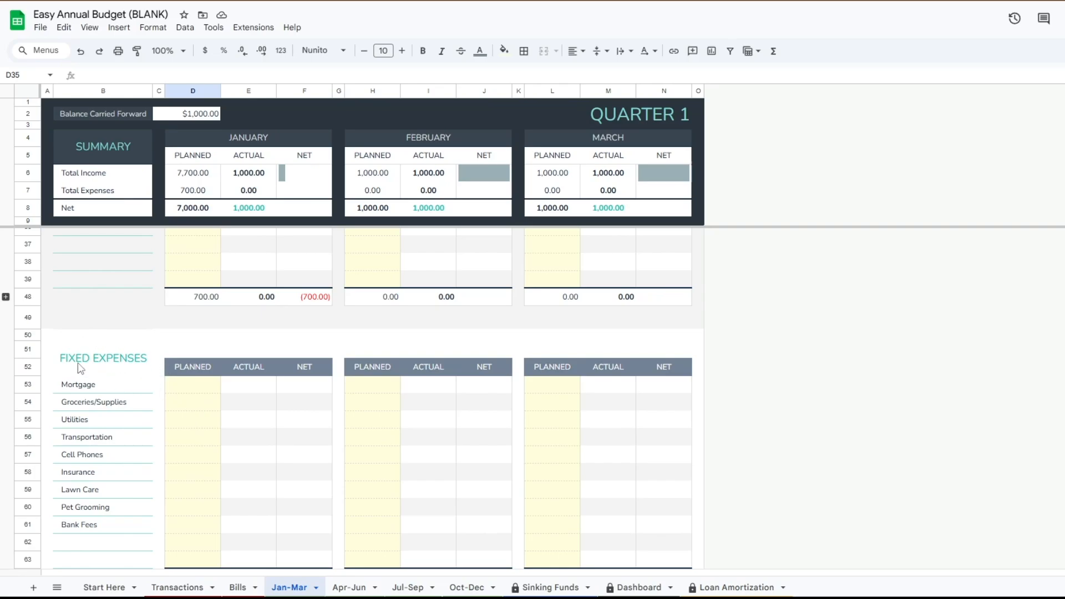
pyautogui.scroll(-2, 123, 420)
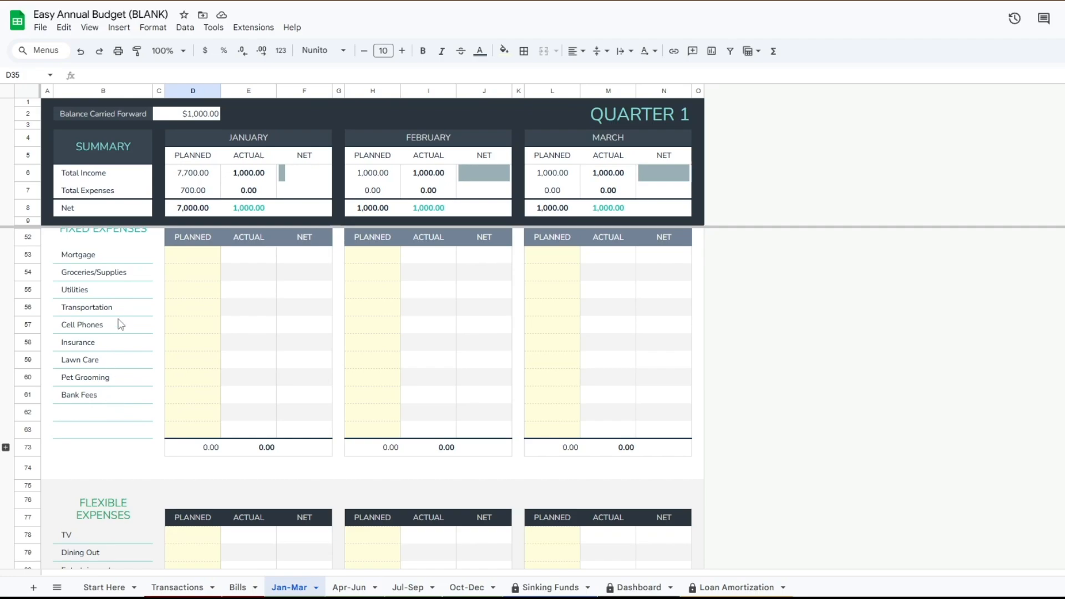
pyautogui.click(191, 262)
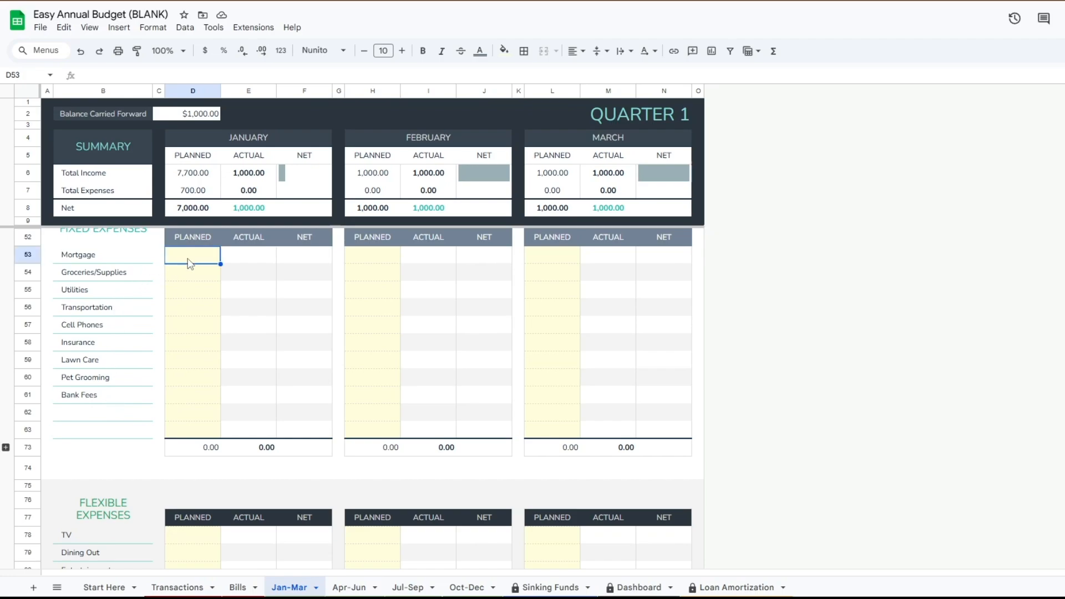
pyautogui.write('1200')
pyautogui.press('Return')
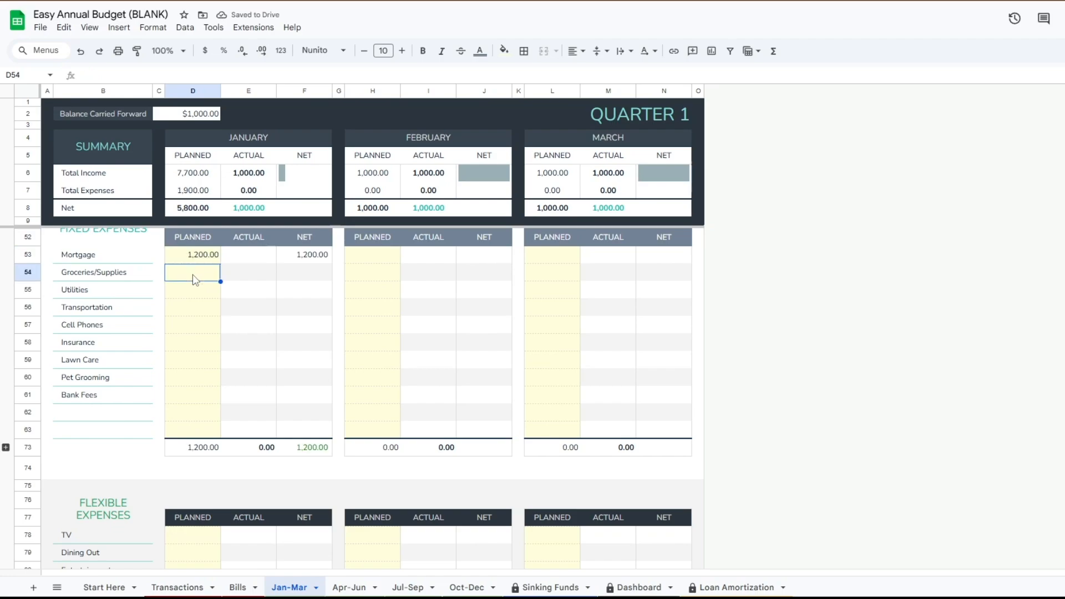
pyautogui.write('800')
pyautogui.press('Return')
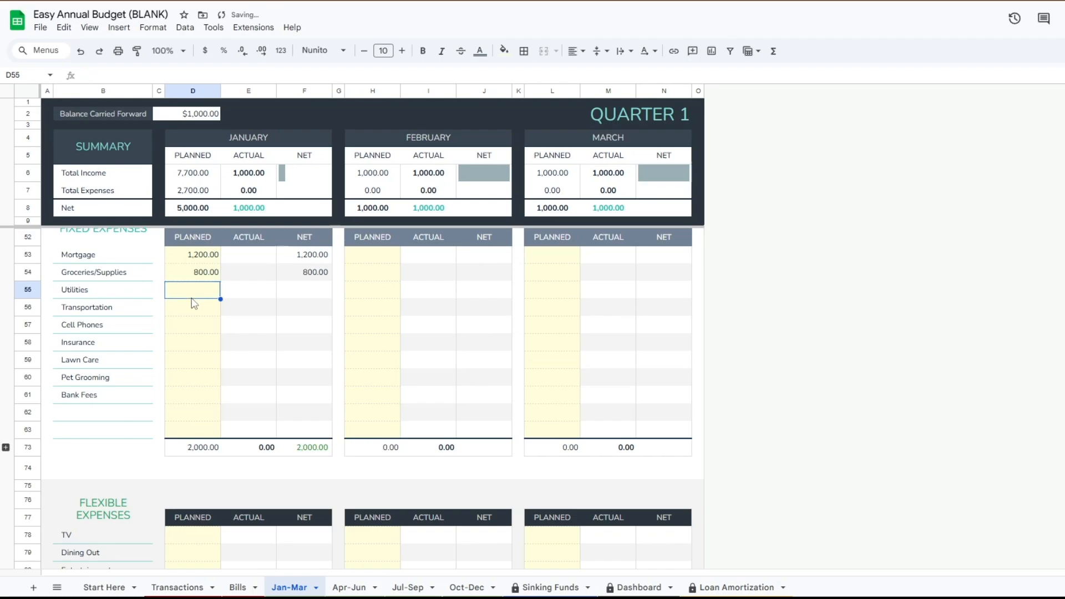
pyautogui.write('300')
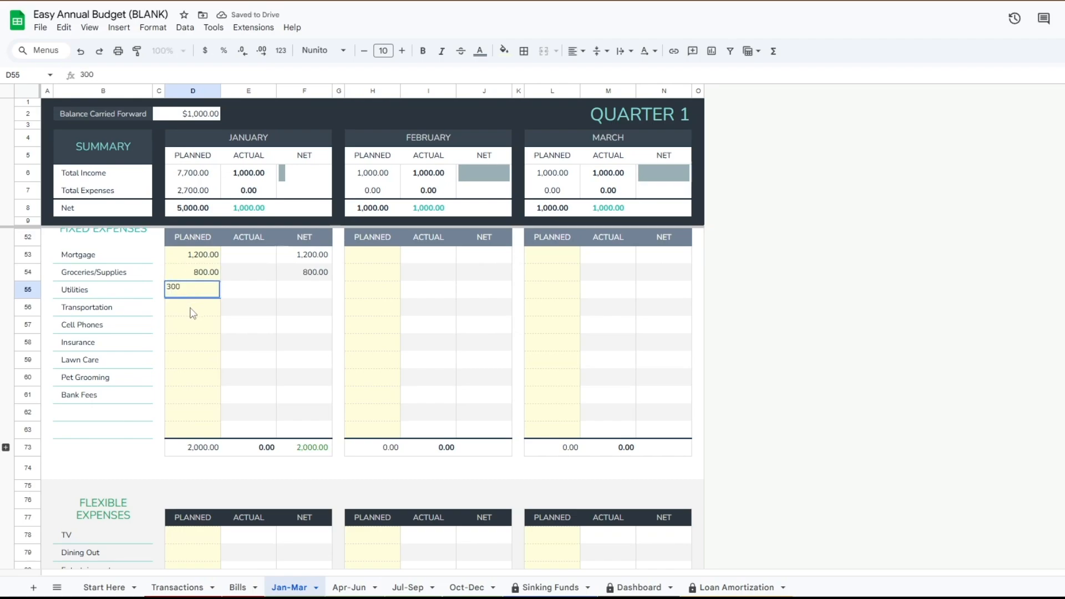
pyautogui.press('Return')
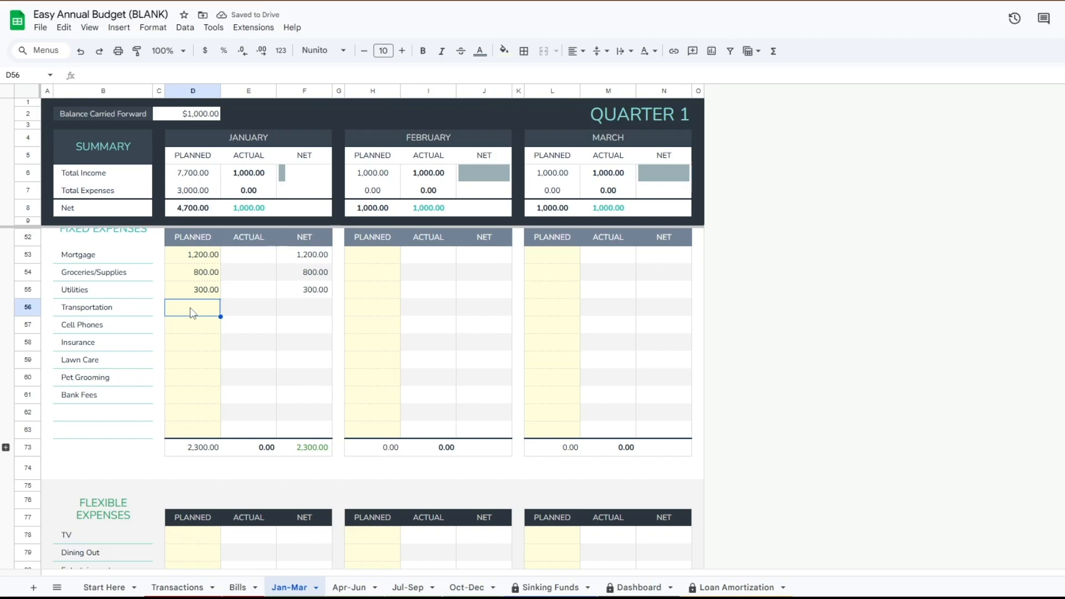
# Step: Enter January planned fixed expenses of 400 for Transportation and 150 for Cell Phones
pyautogui.write('400')
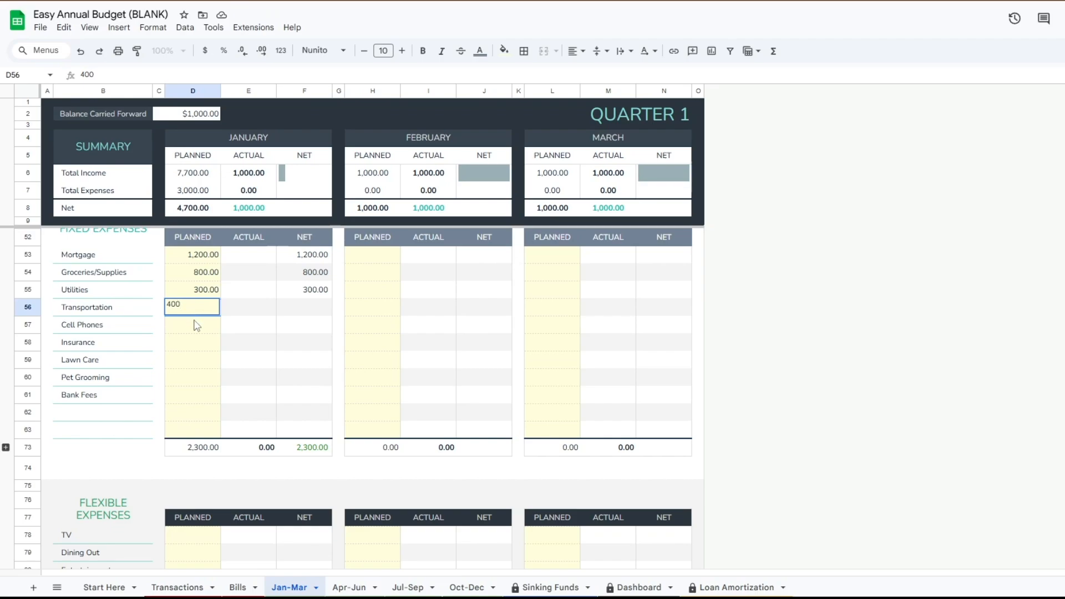
pyautogui.press('Return')
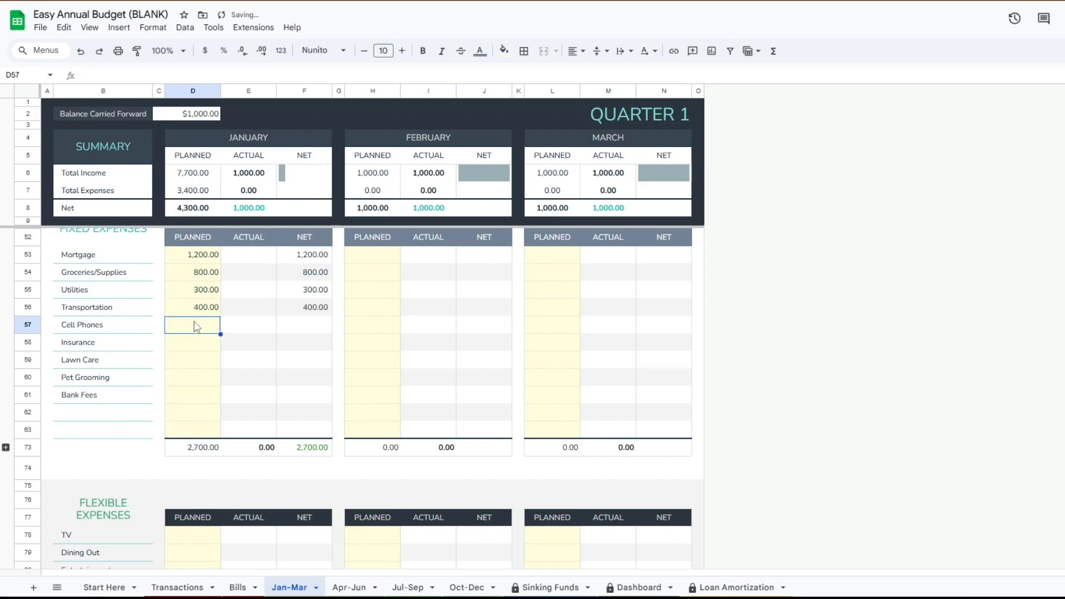
pyautogui.write('150')
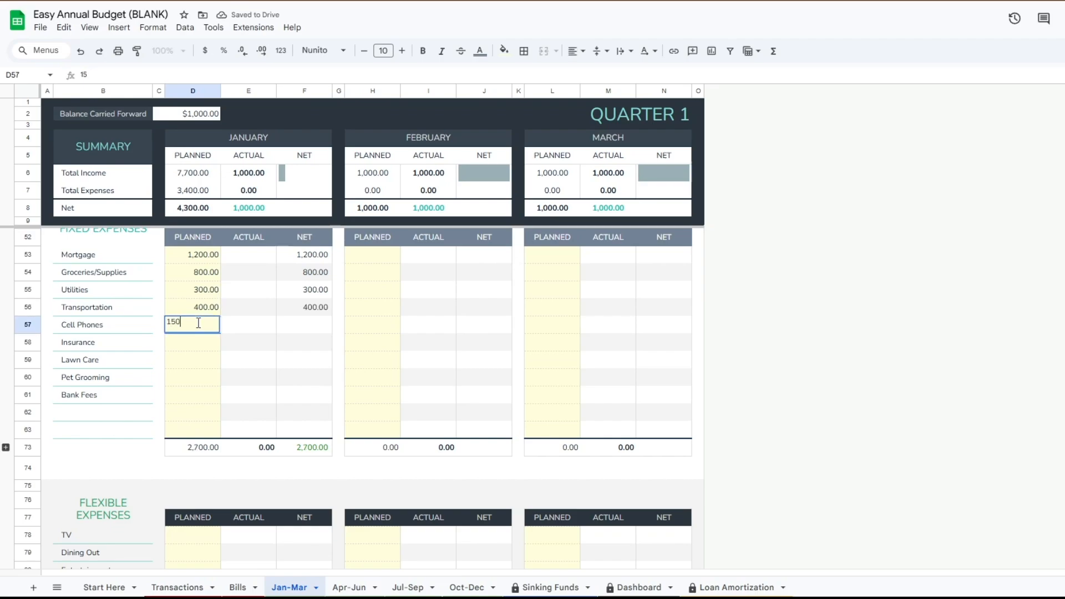
pyautogui.press('Return')
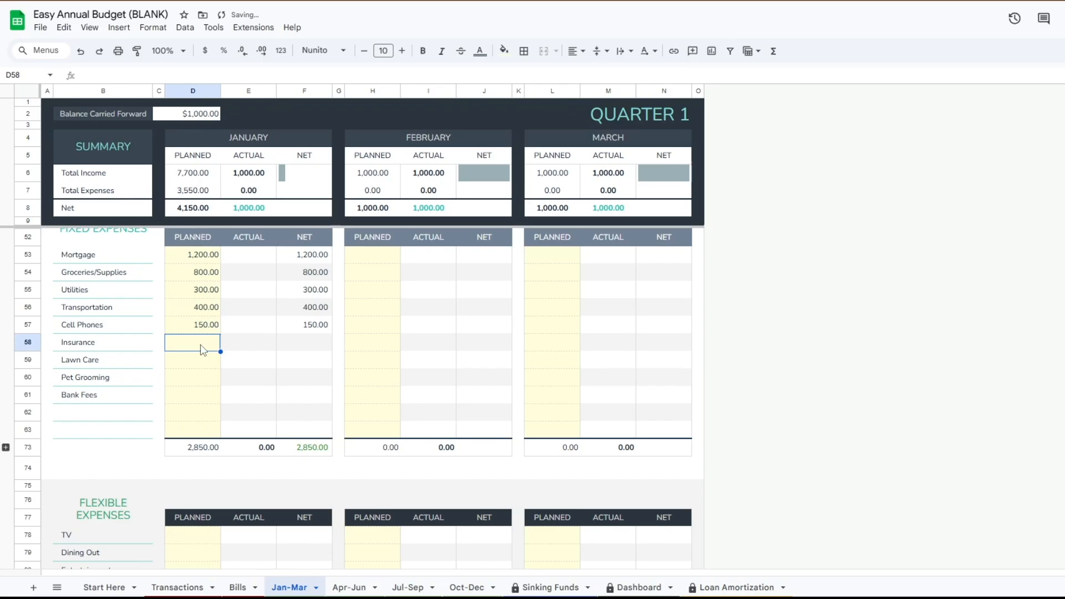
# Step: Enter January planned flexible expenses of 80 for TV and 400 for Dining Out
pyautogui.scroll(-2, 192, 355)
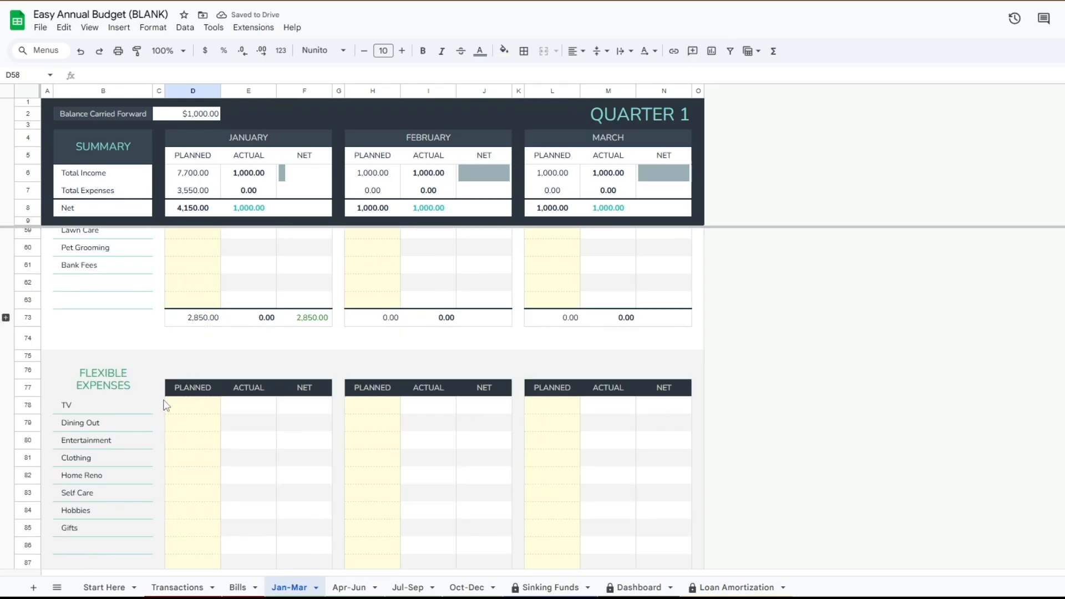
pyautogui.scroll(-2, 167, 405)
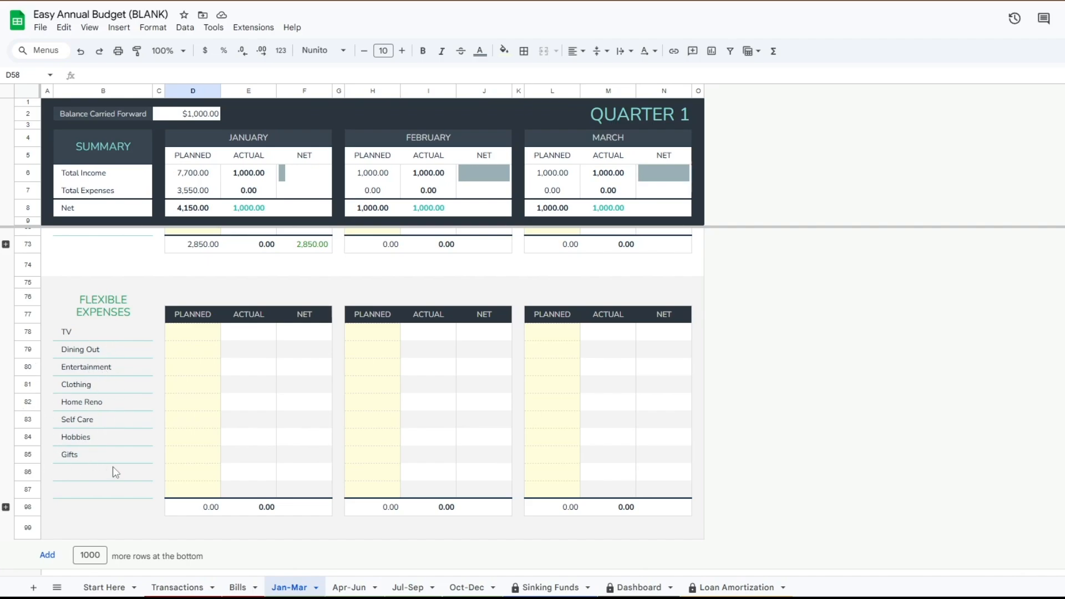
pyautogui.click(192, 337)
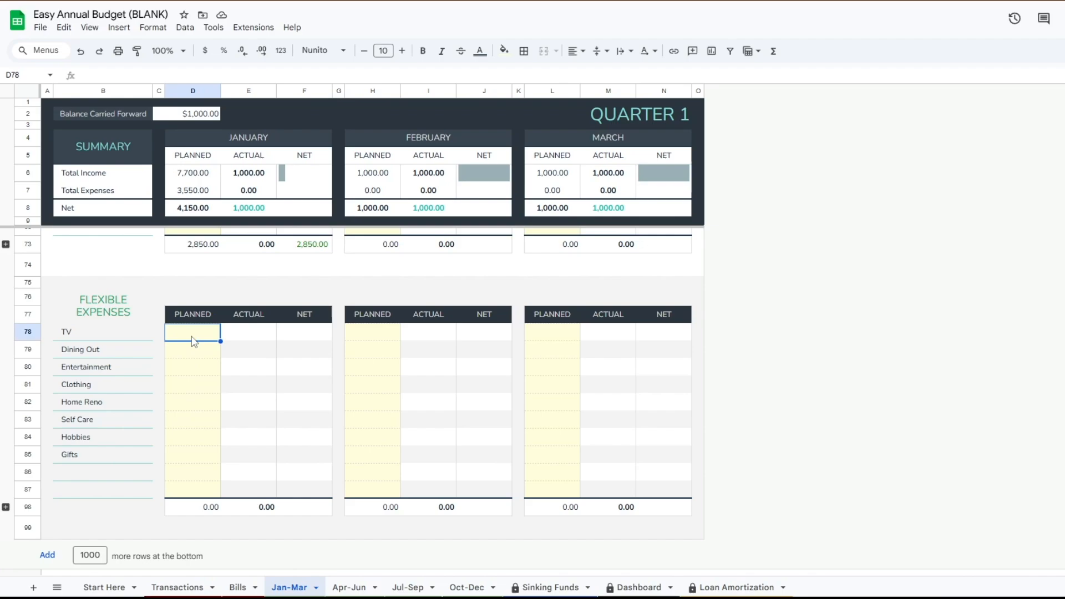
pyautogui.write('80')
pyautogui.press('Return')
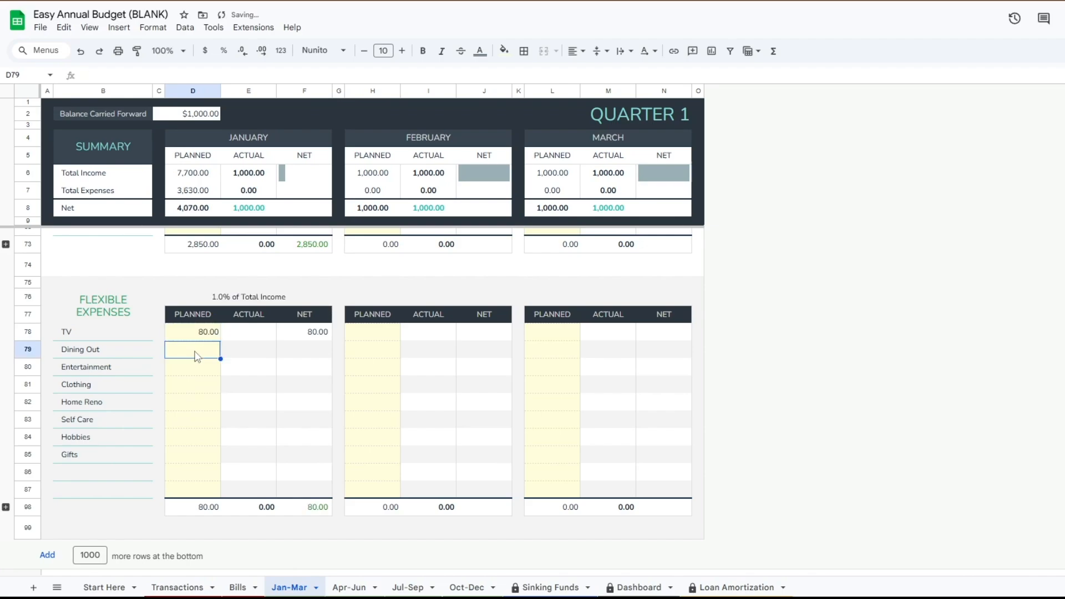
pyautogui.write('400')
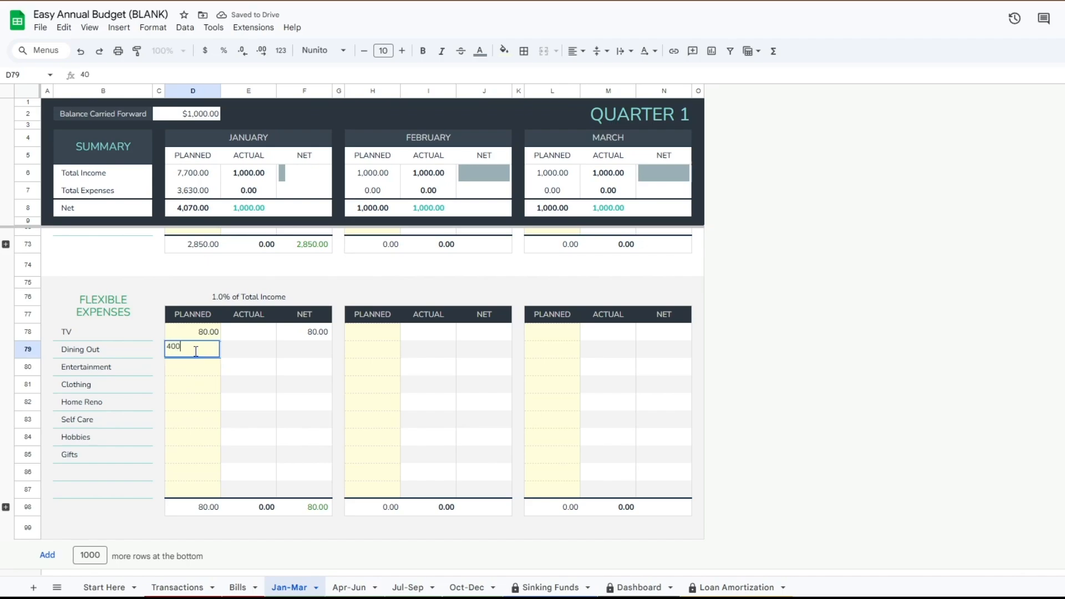
pyautogui.press('Return')
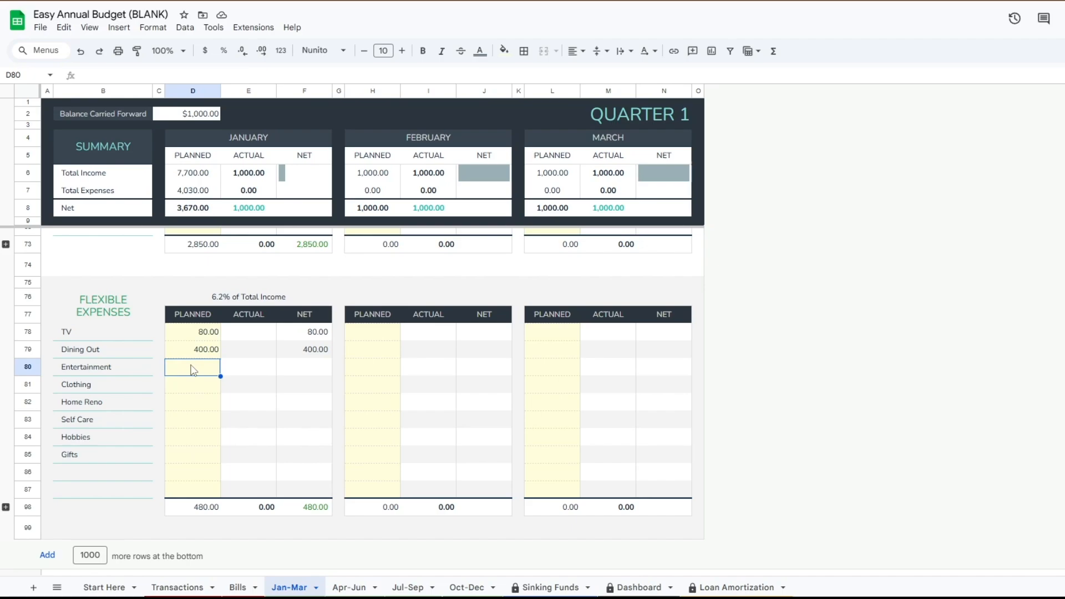
# Step: Enter January planned flexible expenses of 100 for Entertainment and 100 for Clothing
pyautogui.write('100')
pyautogui.press('Return')
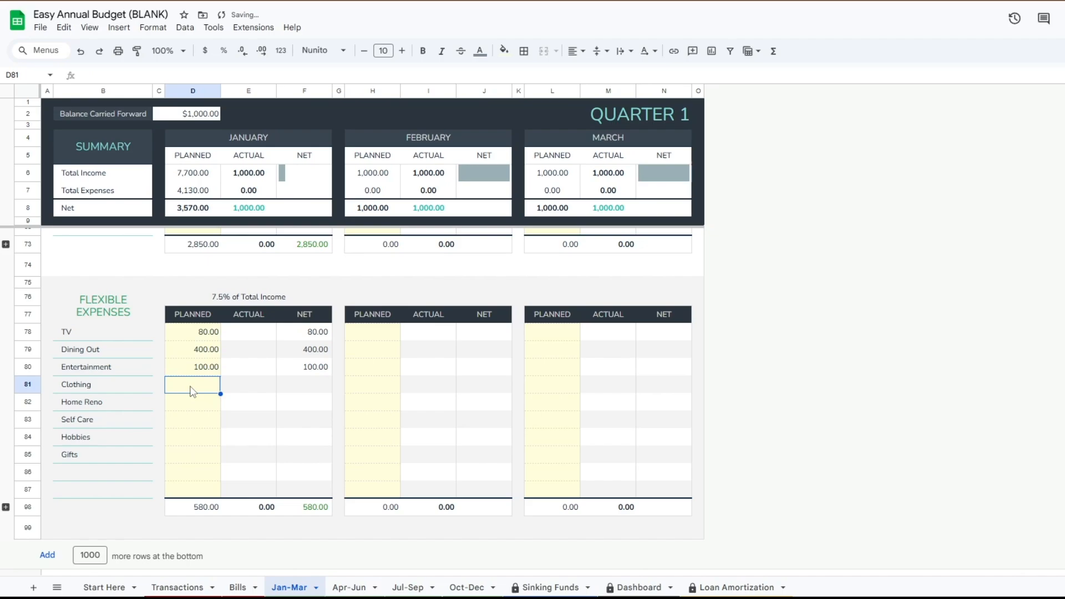
pyautogui.write('100')
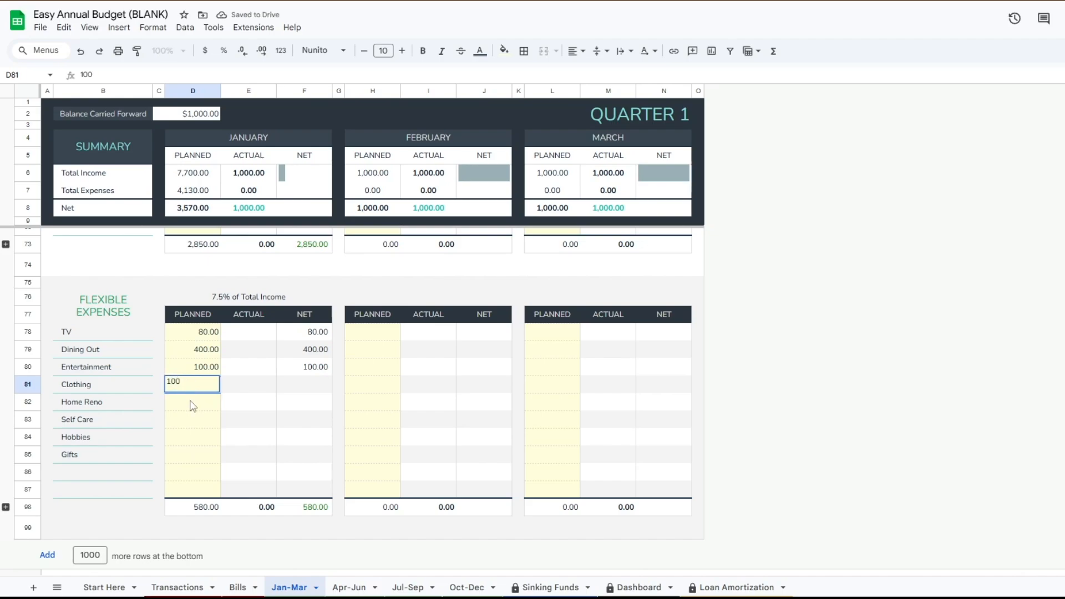
pyautogui.press('Return')
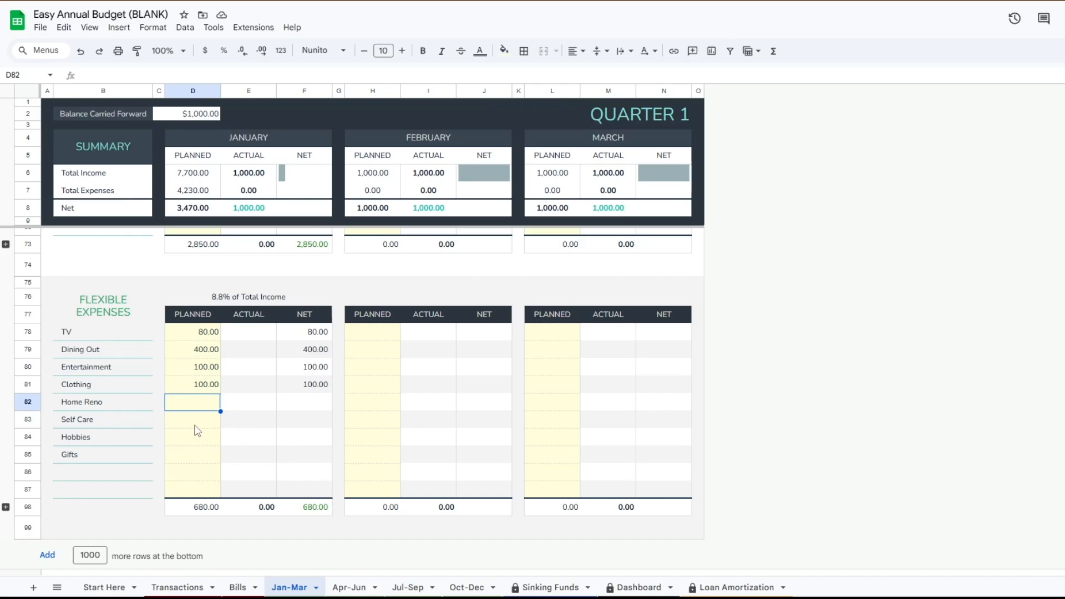
# Step: Examine January's planned amounts and the percentage-of-income figures above the income, savings and expense sections
pyautogui.scroll(15, 191, 429)
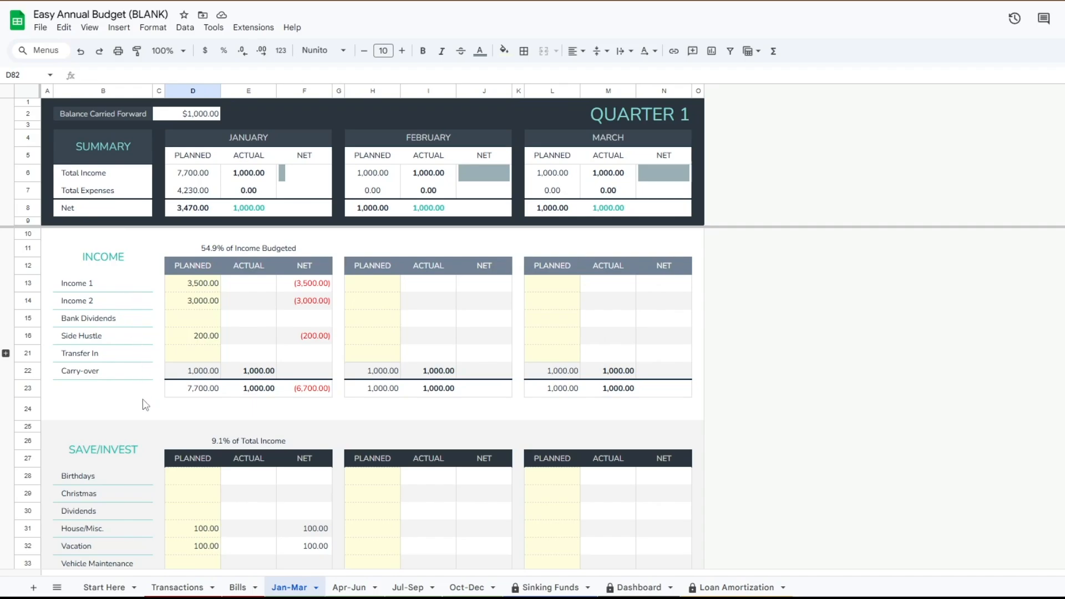
pyautogui.scroll(-3, 148, 410)
pyautogui.scroll(-6, 148, 410)
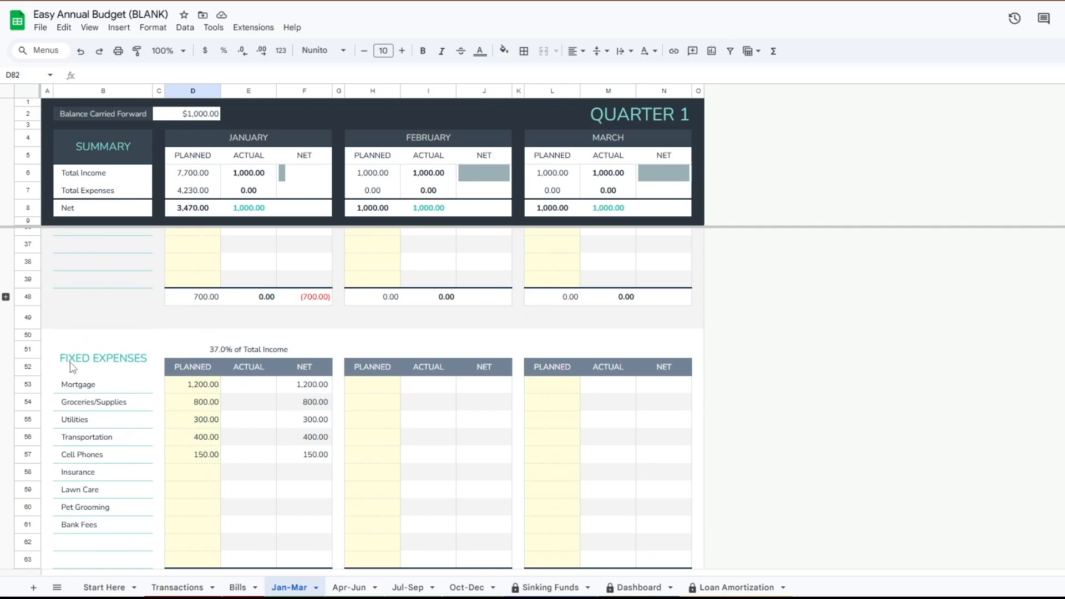
pyautogui.scroll(-3, 139, 427)
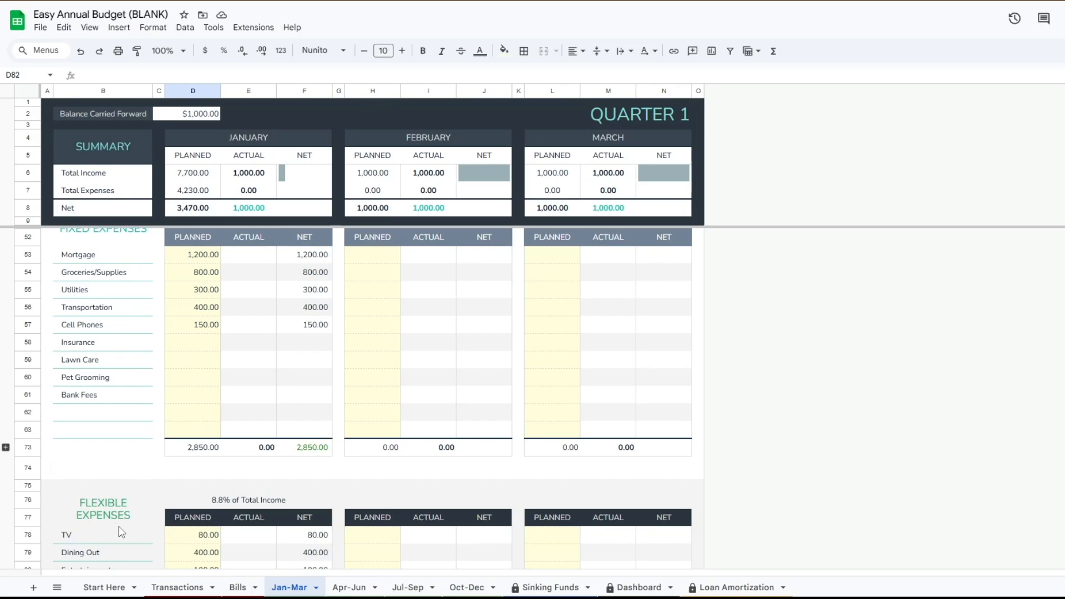
pyautogui.scroll(15, 166, 499)
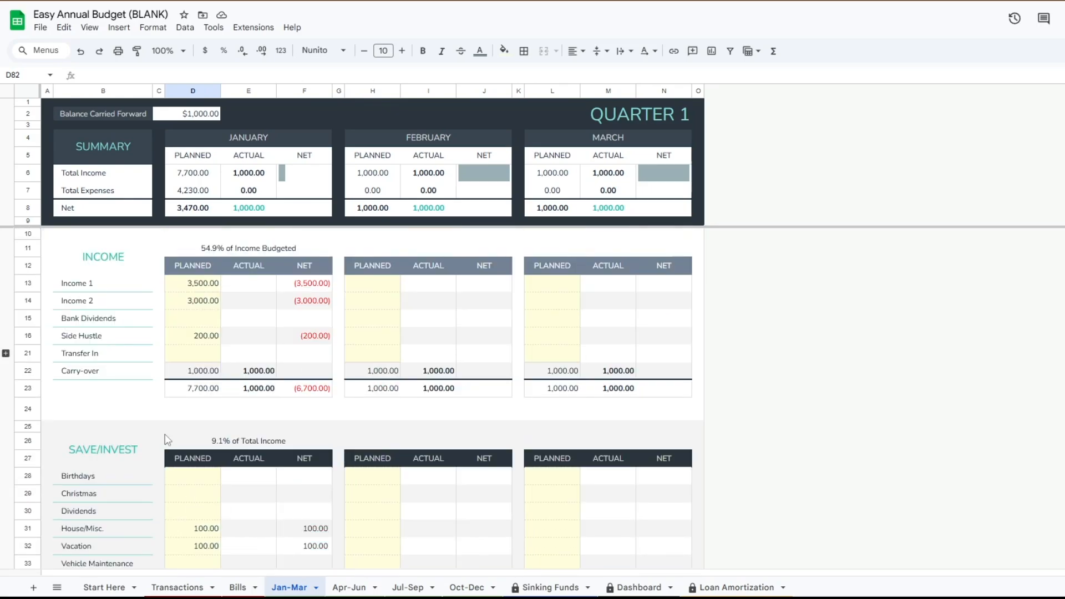
pyautogui.scroll(-8, 129, 423)
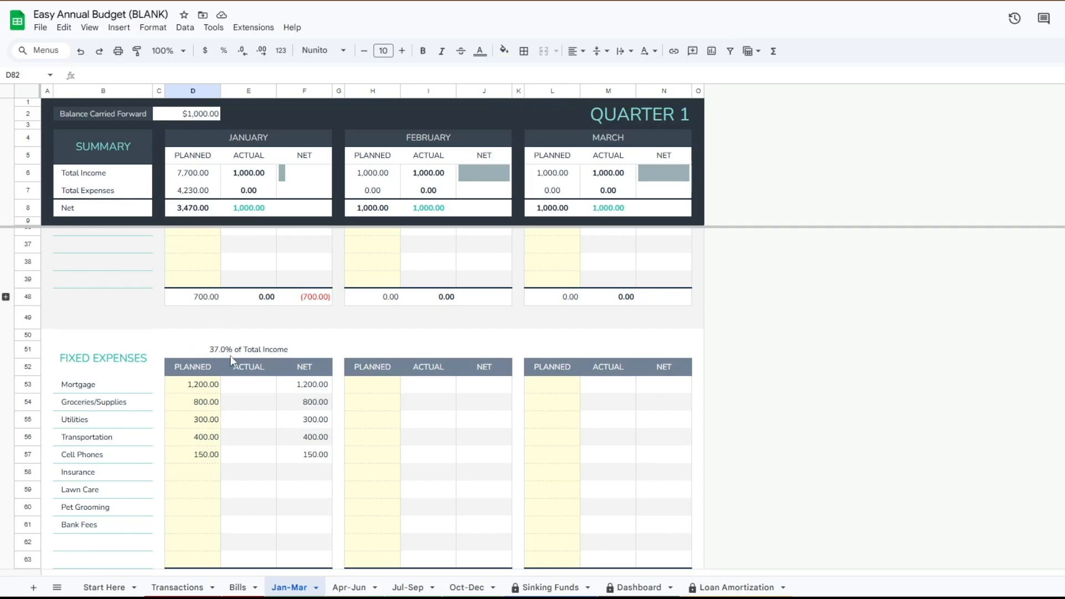
# Step: Set January's planned Retirement amount in the Save/Invest section to 1000
pyautogui.scroll(5, 232, 360)
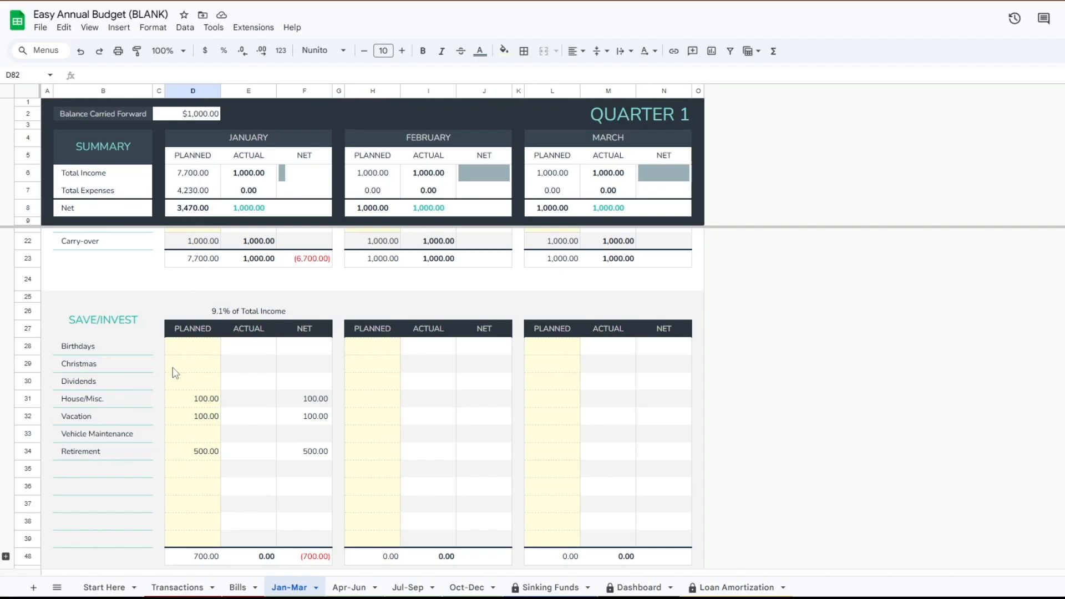
pyautogui.doubleClick(208, 455)
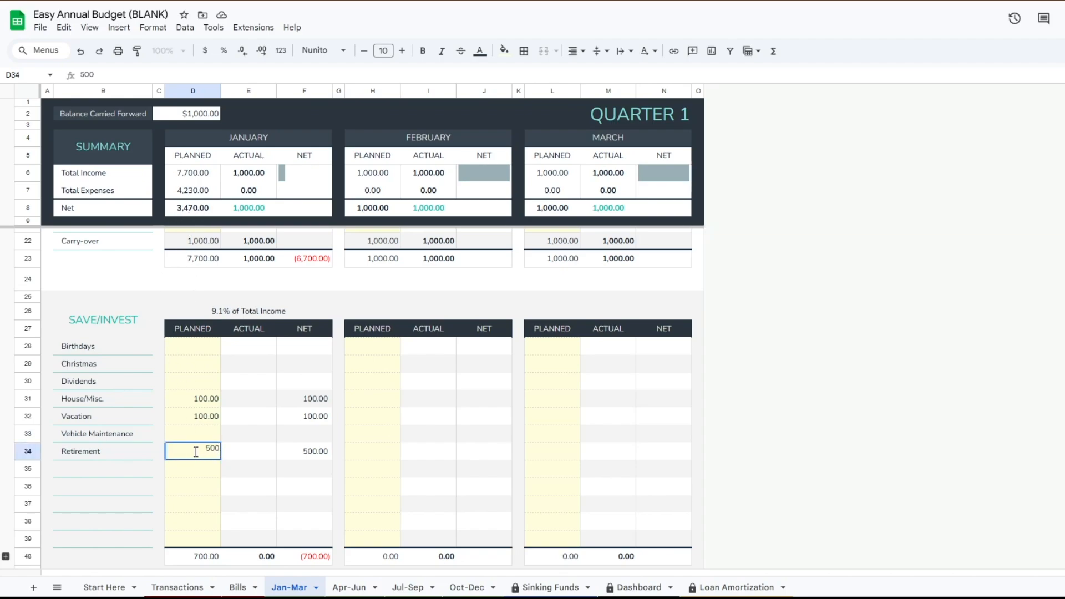
pyautogui.moveTo(191, 450); pyautogui.dragTo(243, 456)
pyautogui.write('1000')
pyautogui.click(210, 441)
# Step: Enter a January planned fixed expense of 1000 for Insurance
pyautogui.scroll(-7, 201, 449)
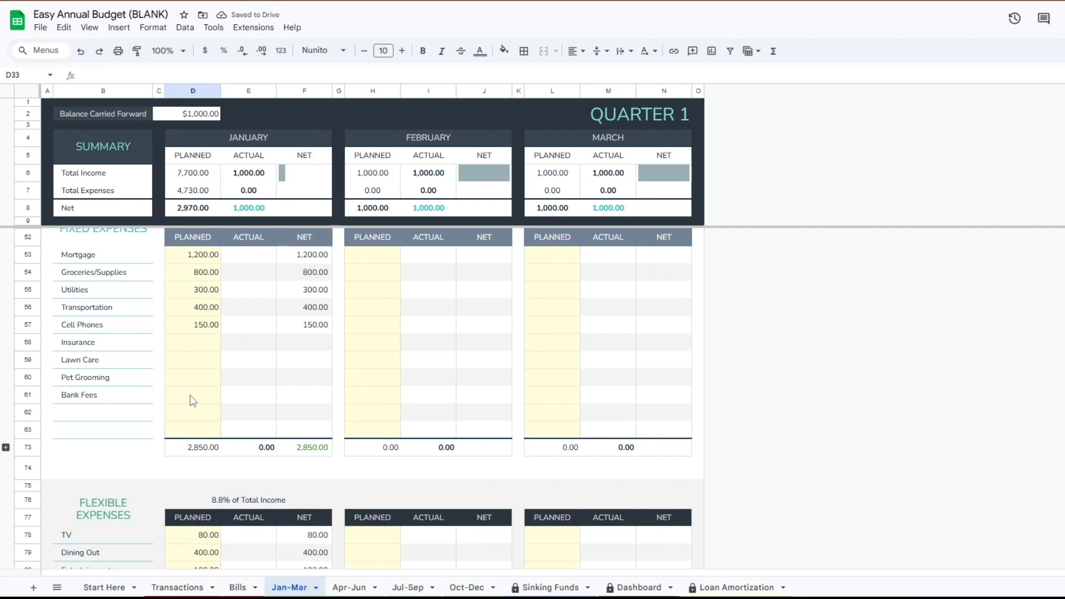
pyautogui.click(203, 348)
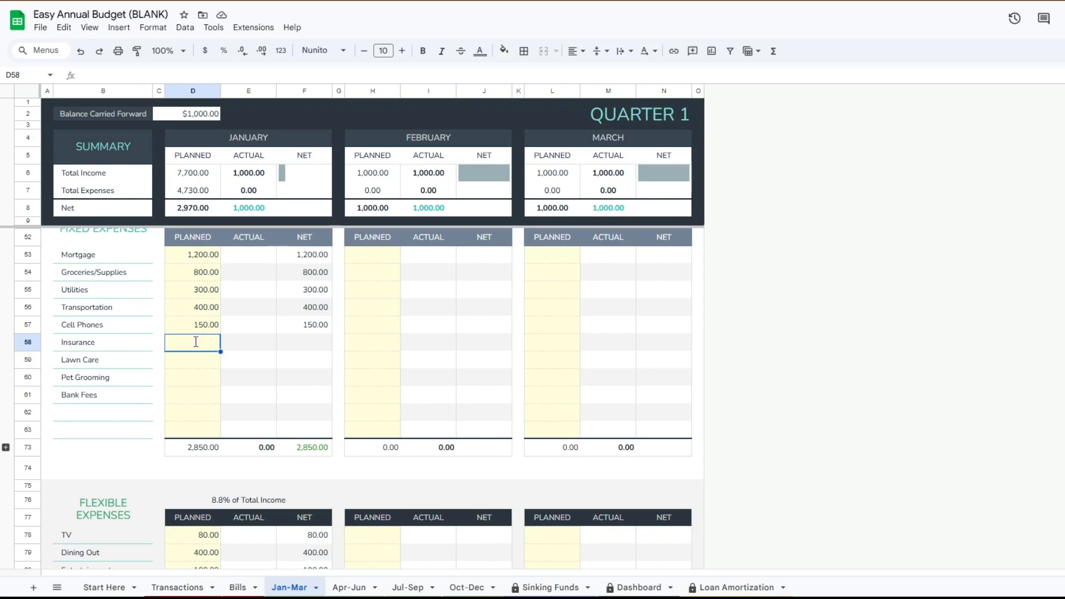
pyautogui.write('1000')
pyautogui.press('Return')
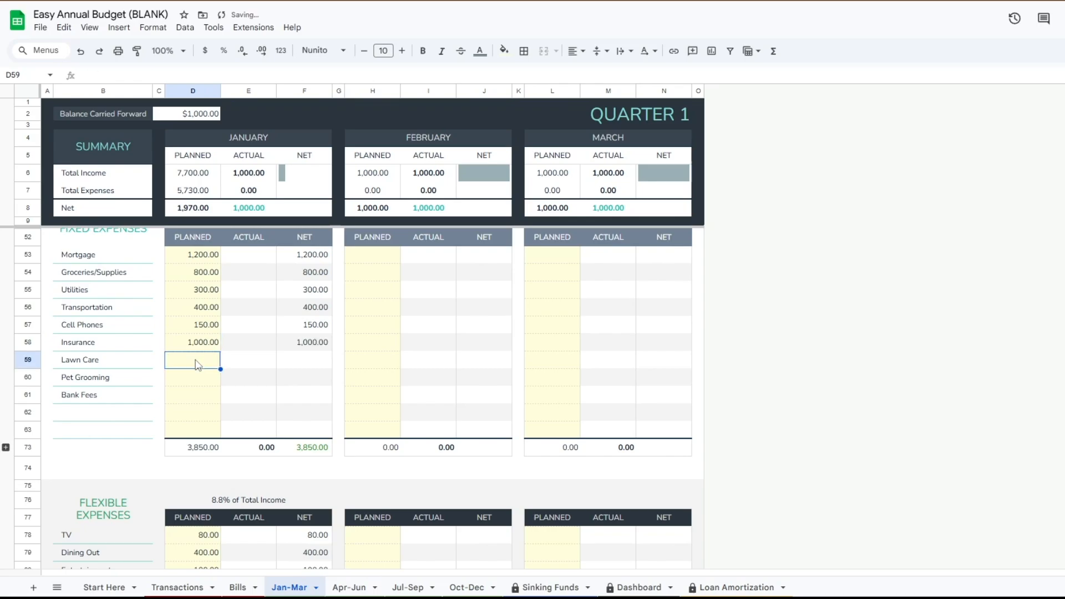
# Step: Enter a January planned flexible expense of 1970 for Home Reno
pyautogui.scroll(-2, 195, 366)
pyautogui.scroll(-2, 195, 368)
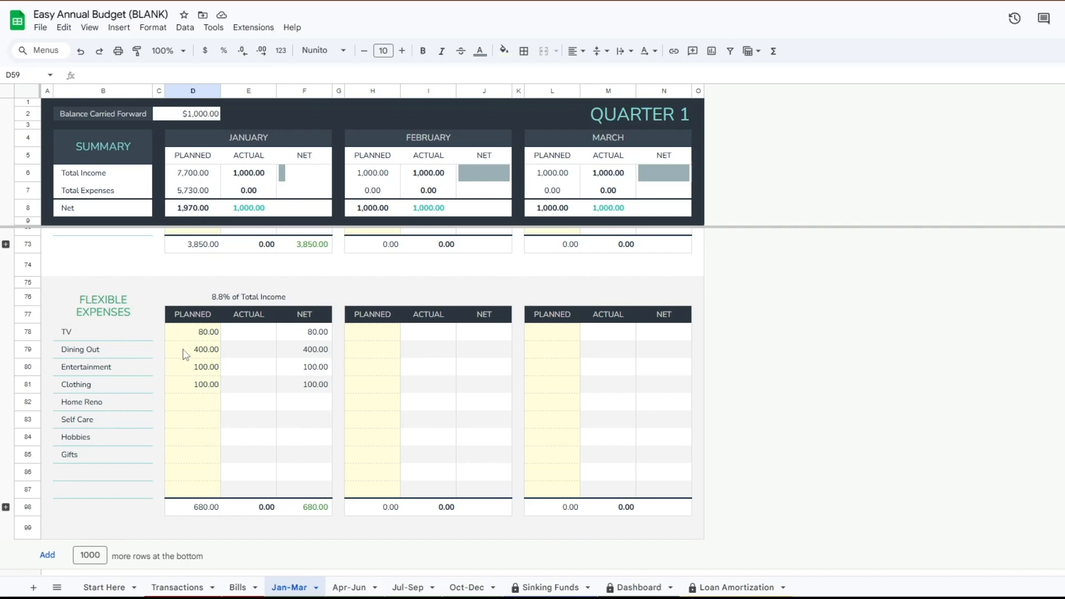
pyautogui.click(203, 409)
pyautogui.write('1970')
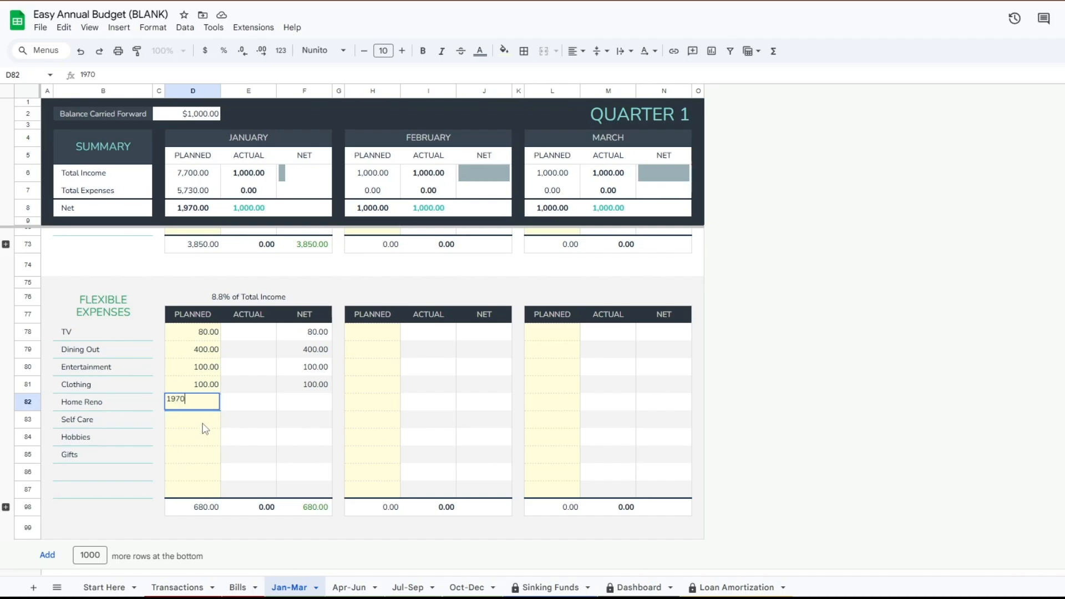
pyautogui.press('Return')
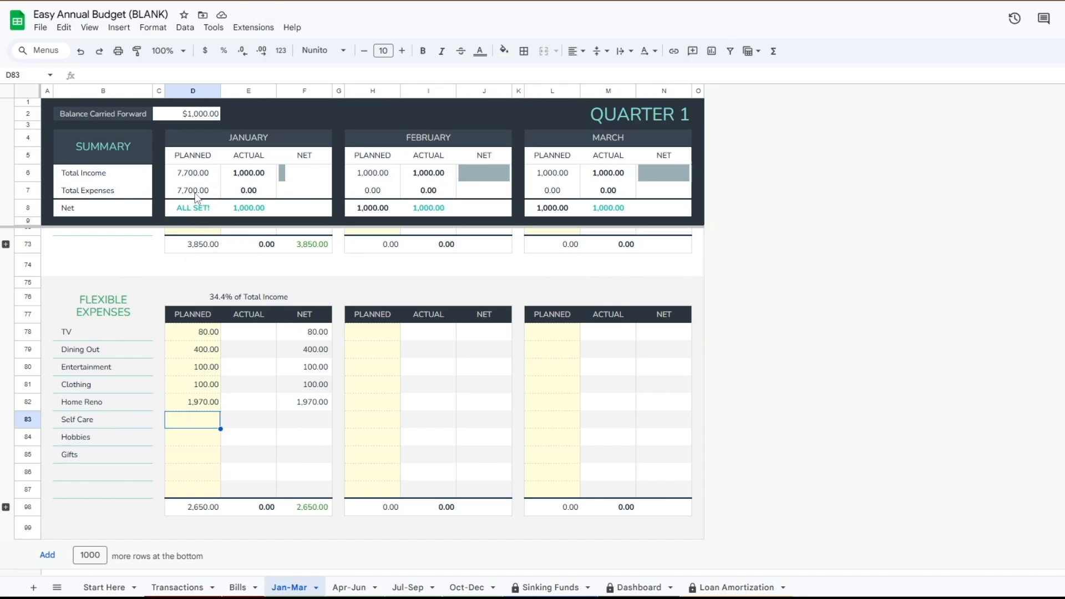
# Step: Try a January planned fixed expense of 50 for Pet Grooming, and clear that amount again
pyautogui.scroll(10, 194, 371)
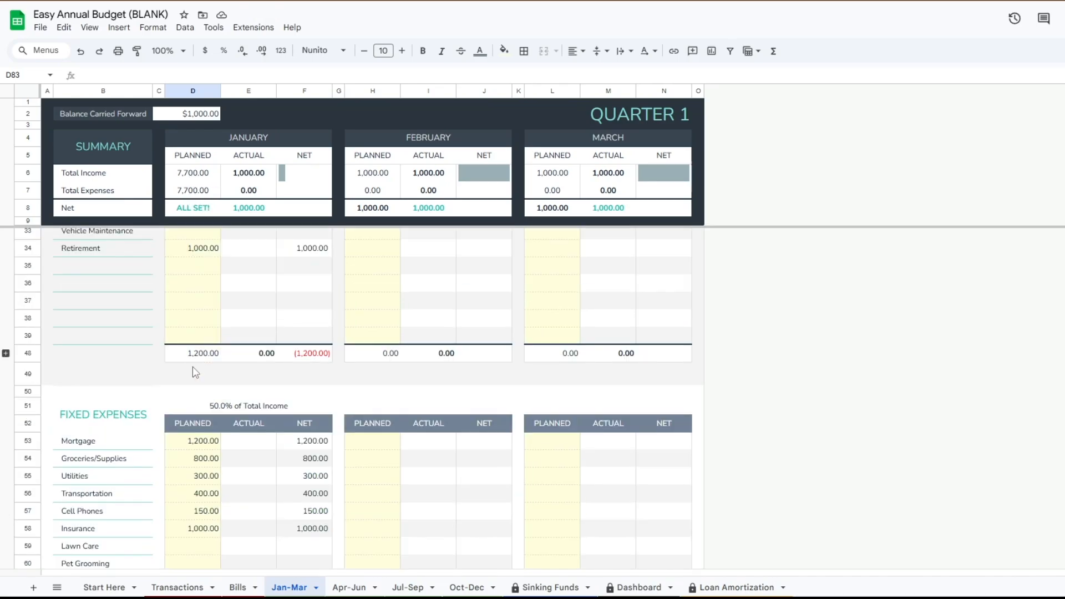
pyautogui.scroll(5, 202, 384)
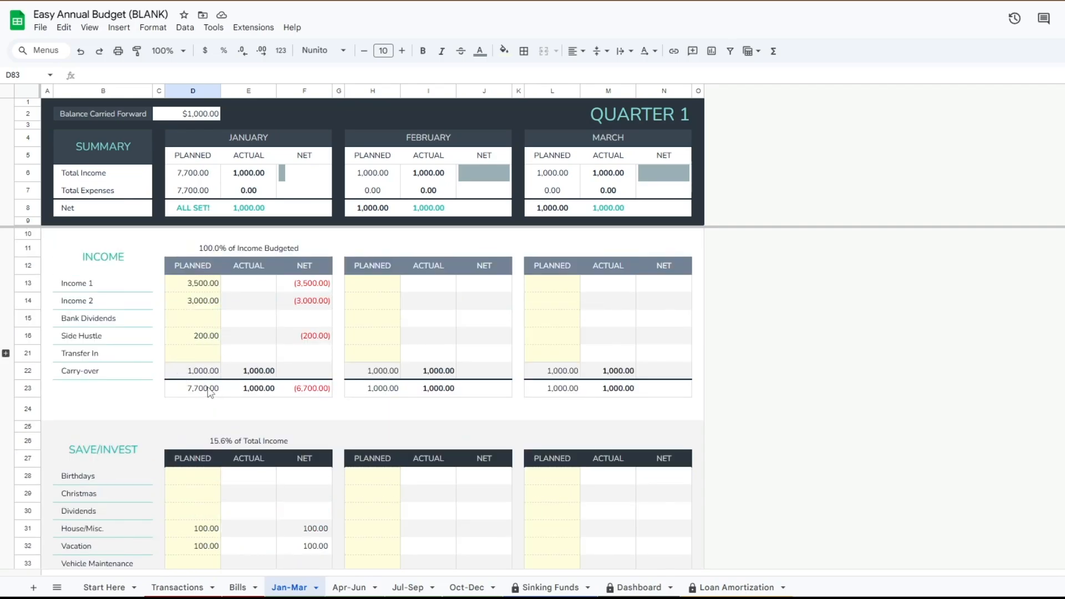
pyautogui.scroll(-8, 202, 388)
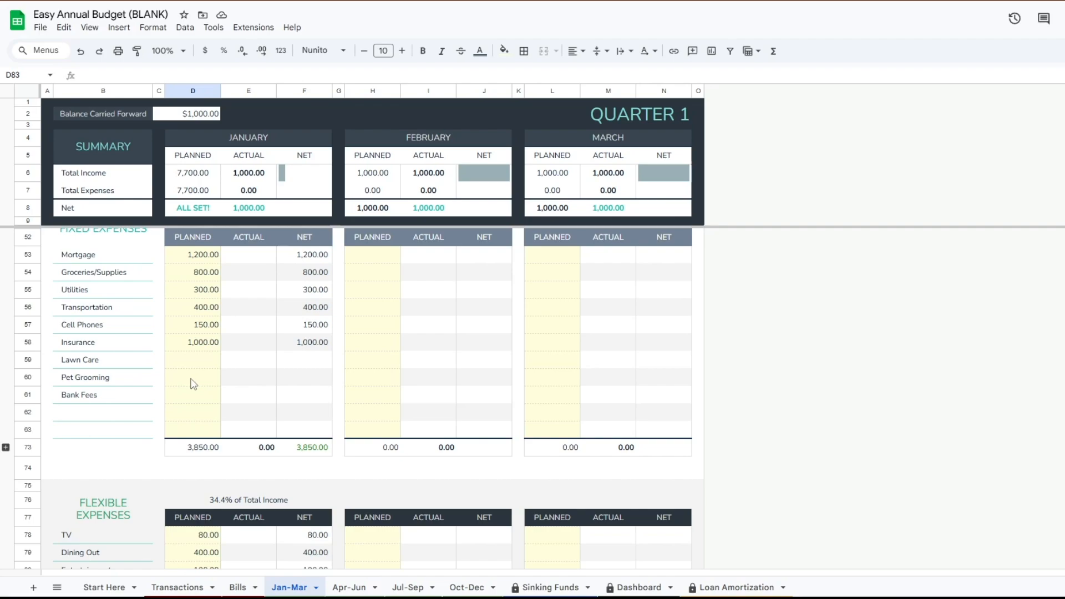
pyautogui.click(194, 382)
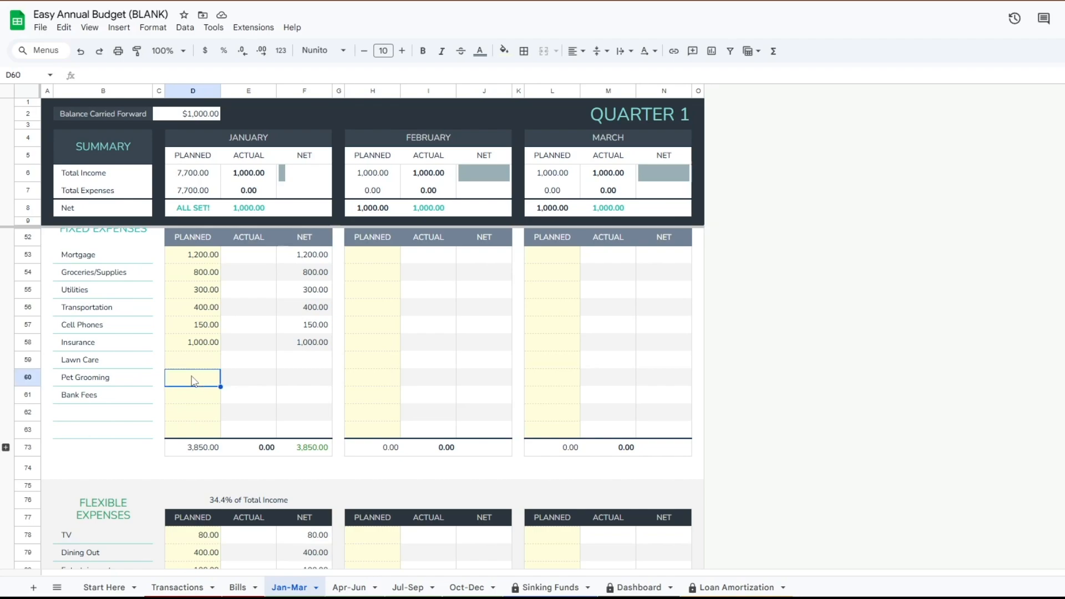
pyautogui.write('50')
pyautogui.press('Tab')
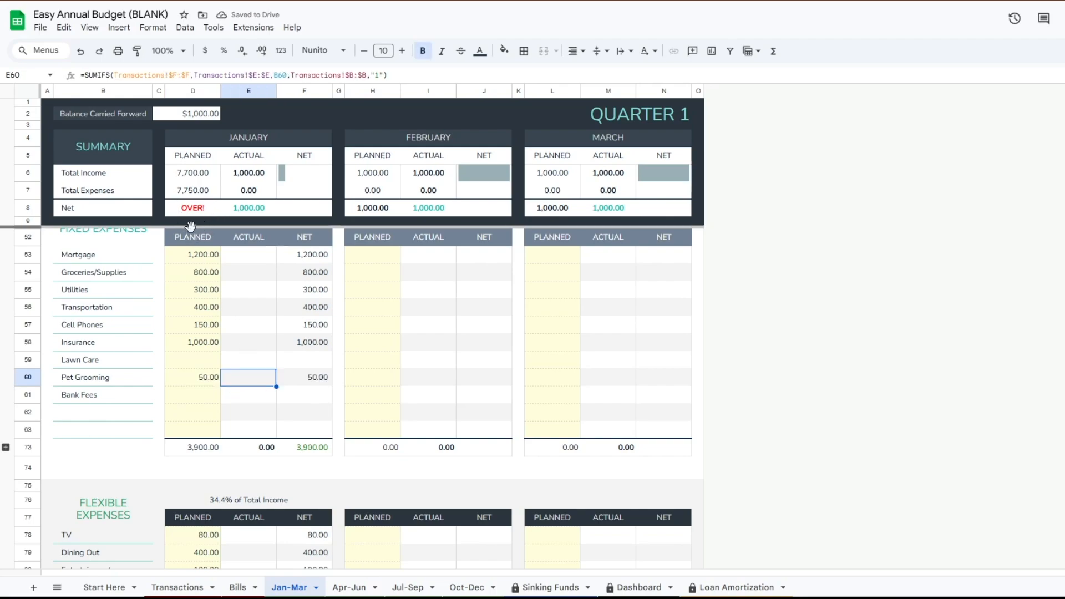
pyautogui.click(202, 381)
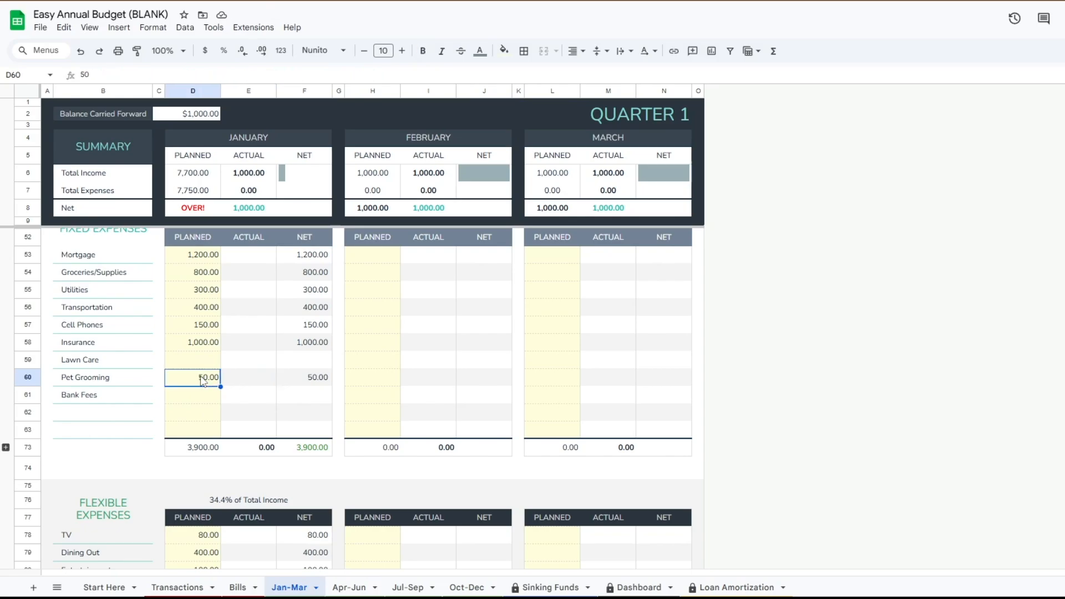
pyautogui.press('Delete')
# Step: Look over the budget categories on the Start Here sheet and the Apr-Jun and Jul-Sep sheets, and return to Jan-Mar
pyautogui.click(120, 590)
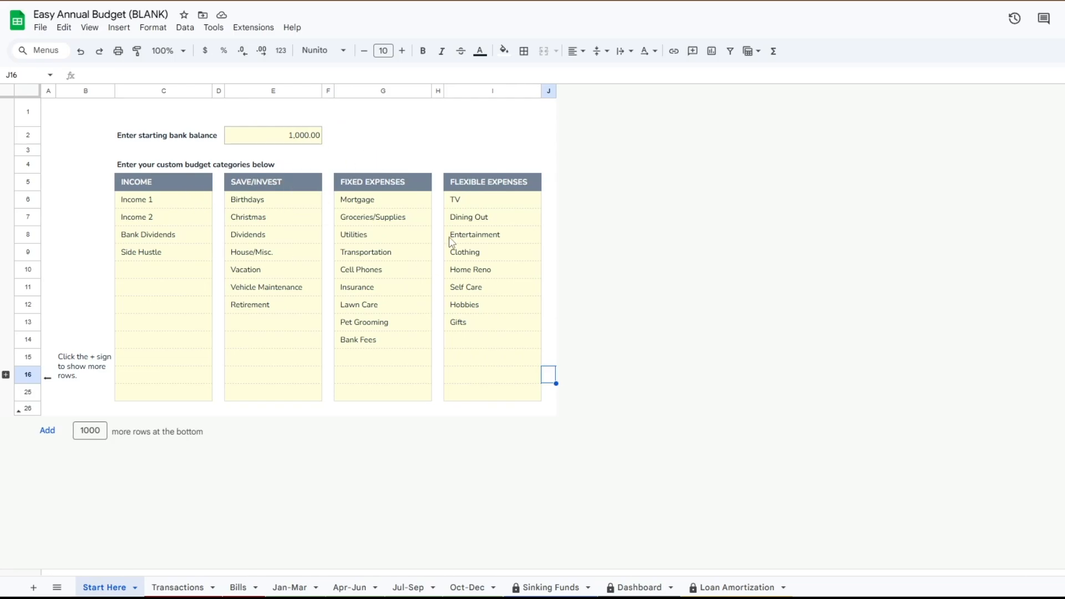
pyautogui.click(294, 588)
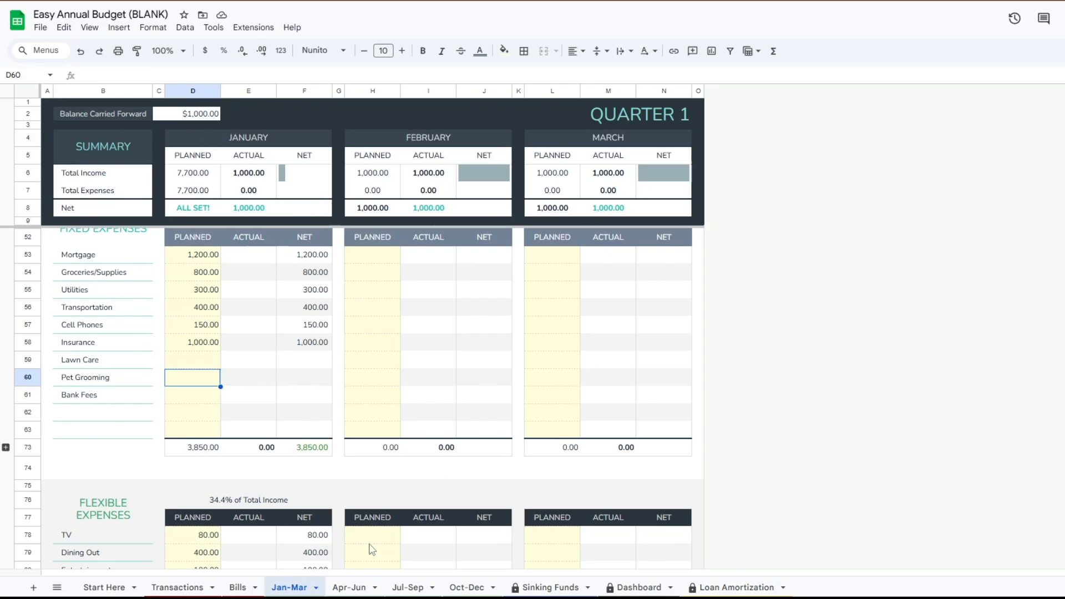
pyautogui.click(353, 587)
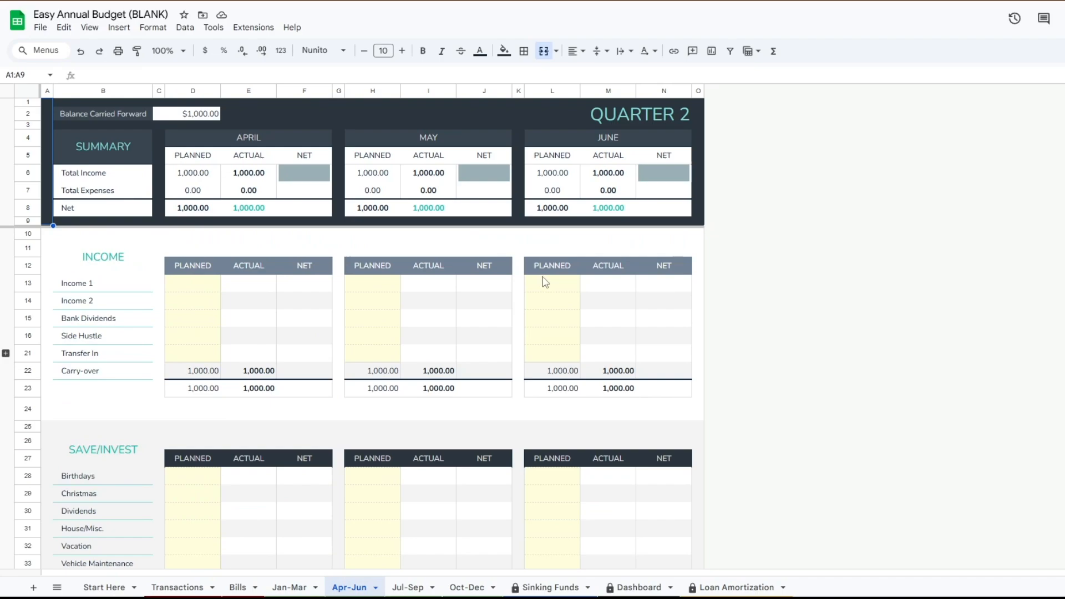
pyautogui.click(418, 591)
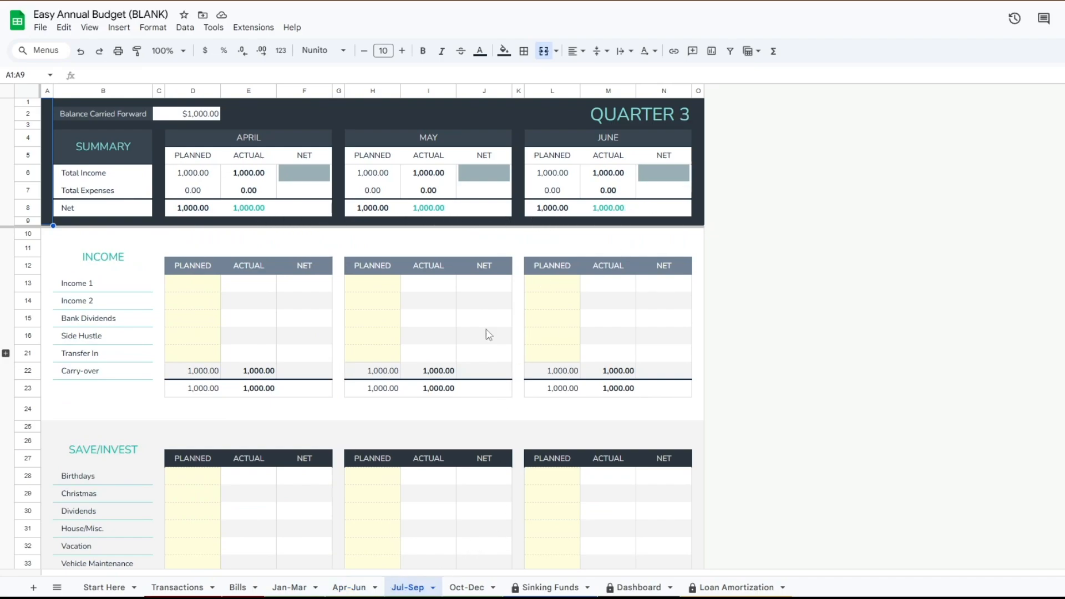
pyautogui.click(291, 590)
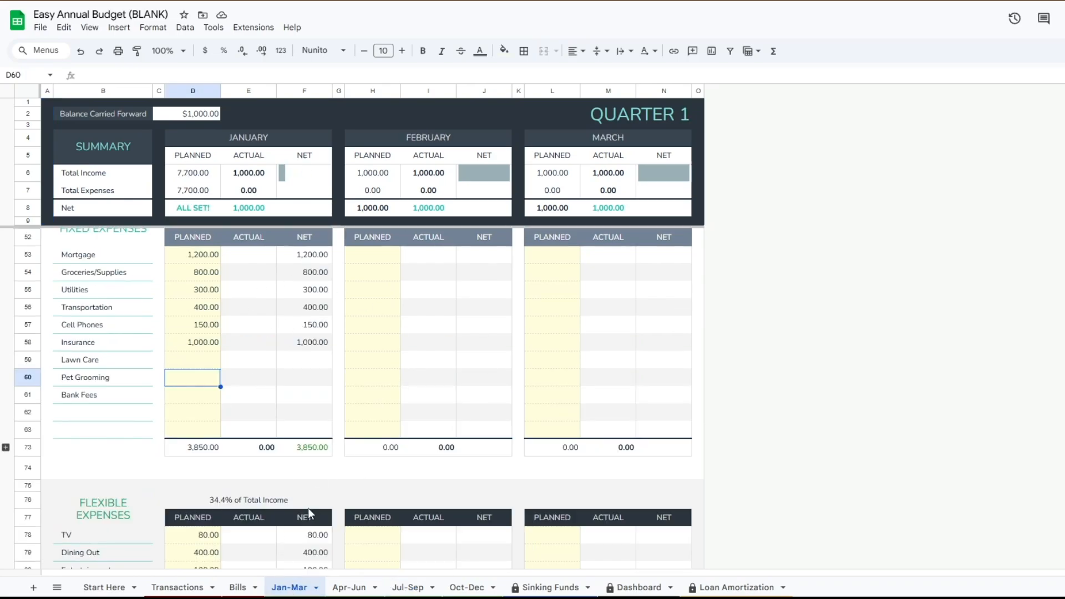
# Step: Start the first entry on the Transactions sheet, dated 1/1/2025 with the description "Paycheck 1"
pyautogui.click(178, 589)
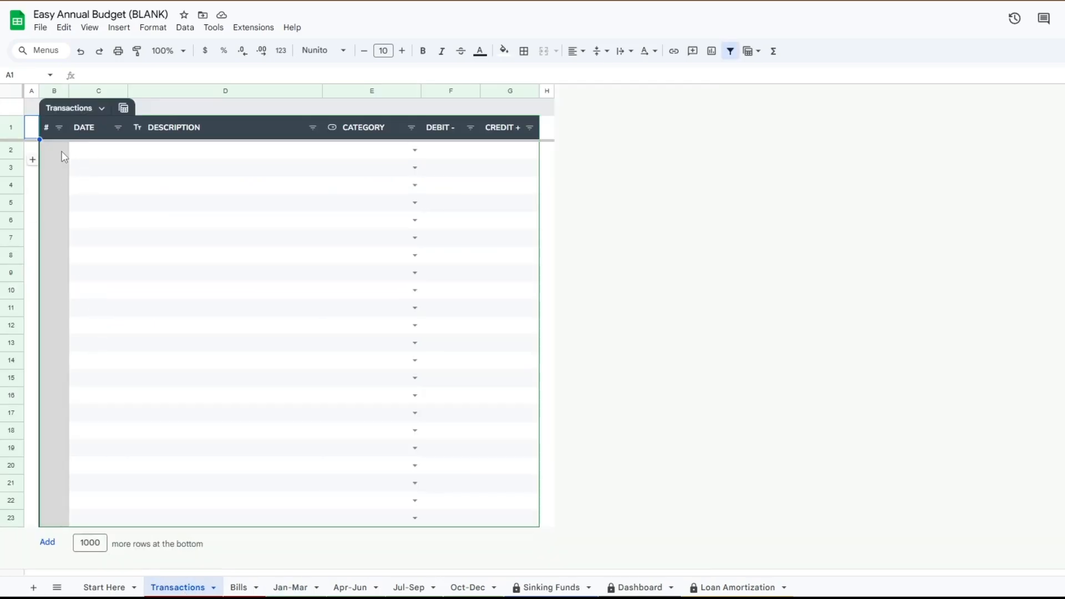
pyautogui.doubleClick(102, 156)
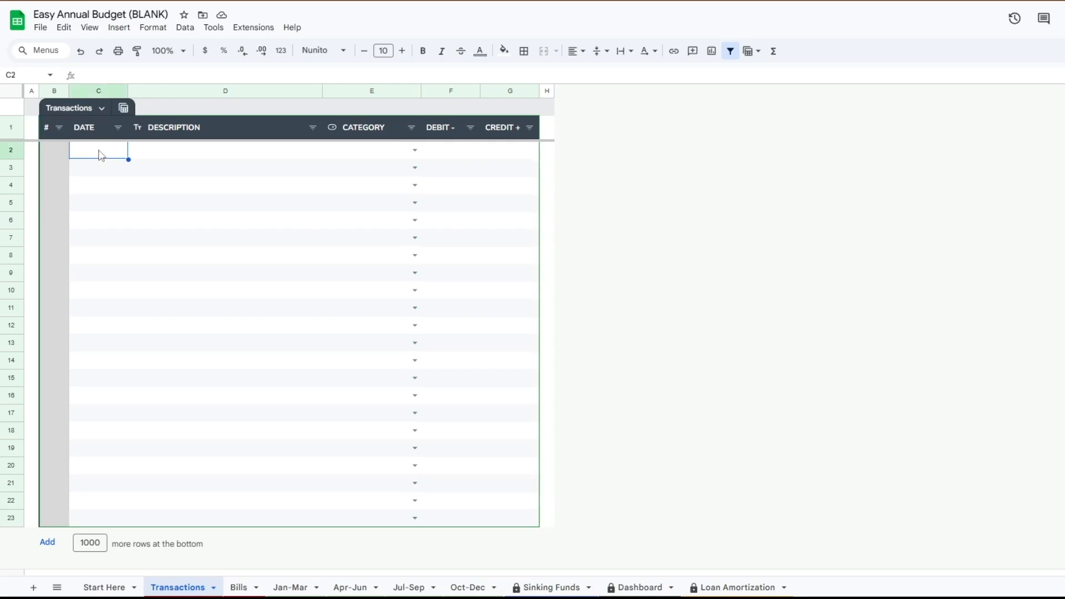
pyautogui.click(133, 171)
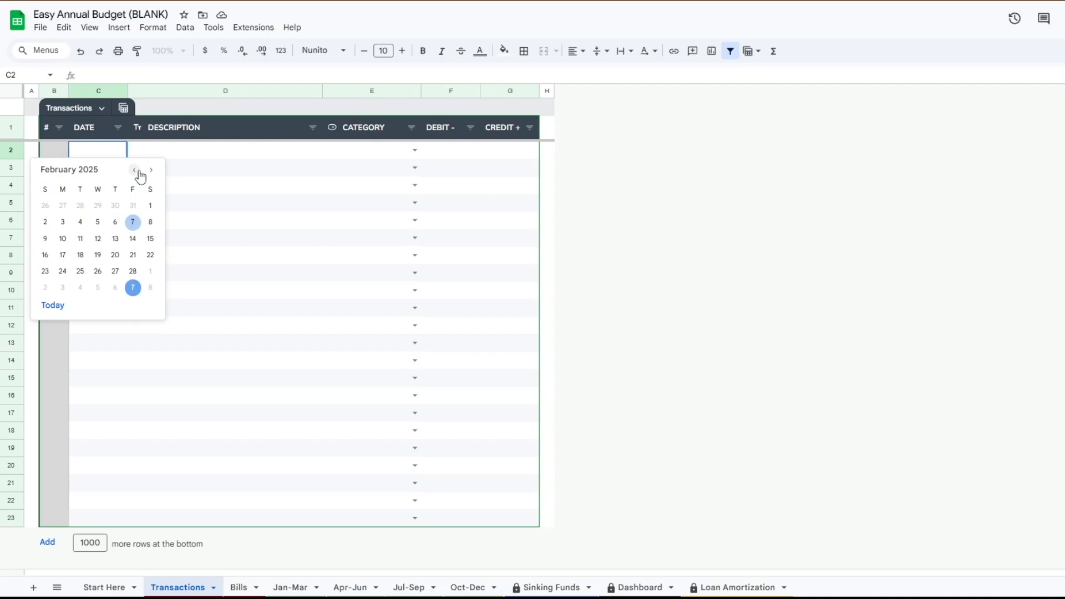
pyautogui.click(133, 171)
pyautogui.click(98, 206)
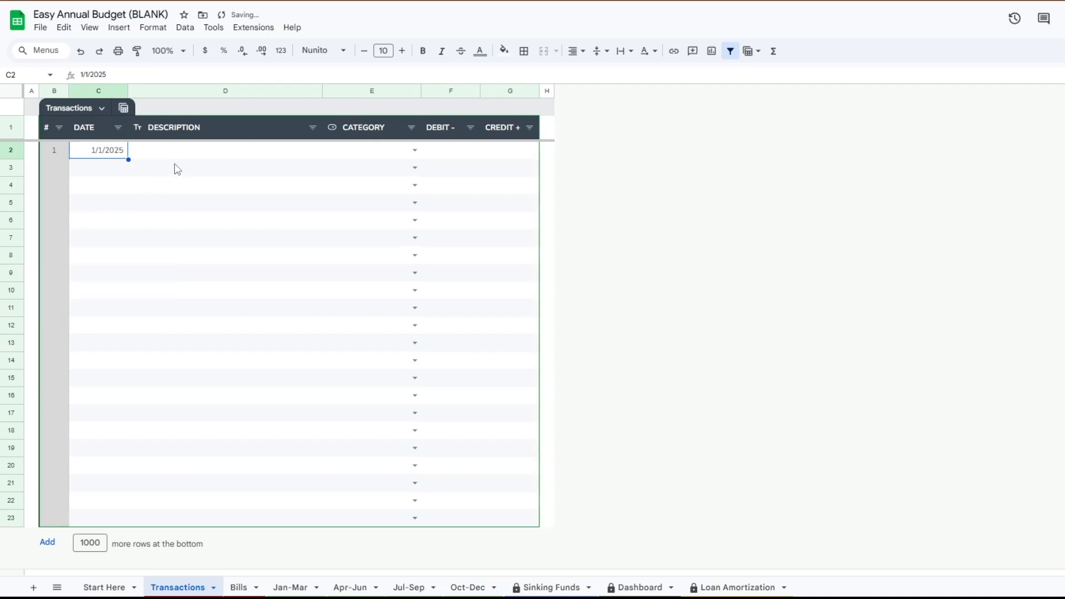
pyautogui.click(255, 153)
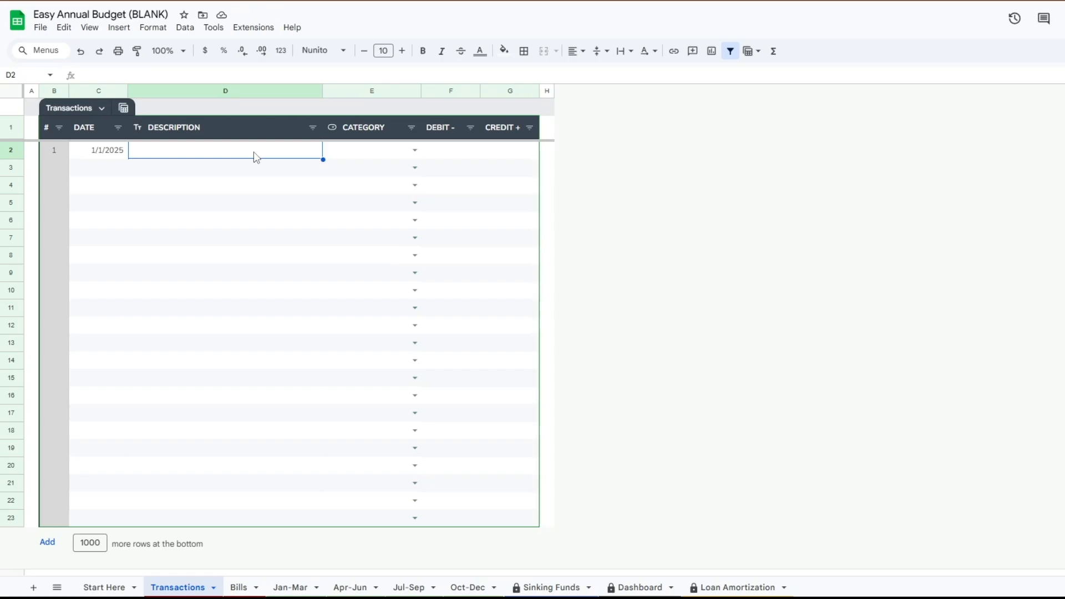
pyautogui.write('Paycheck 1')
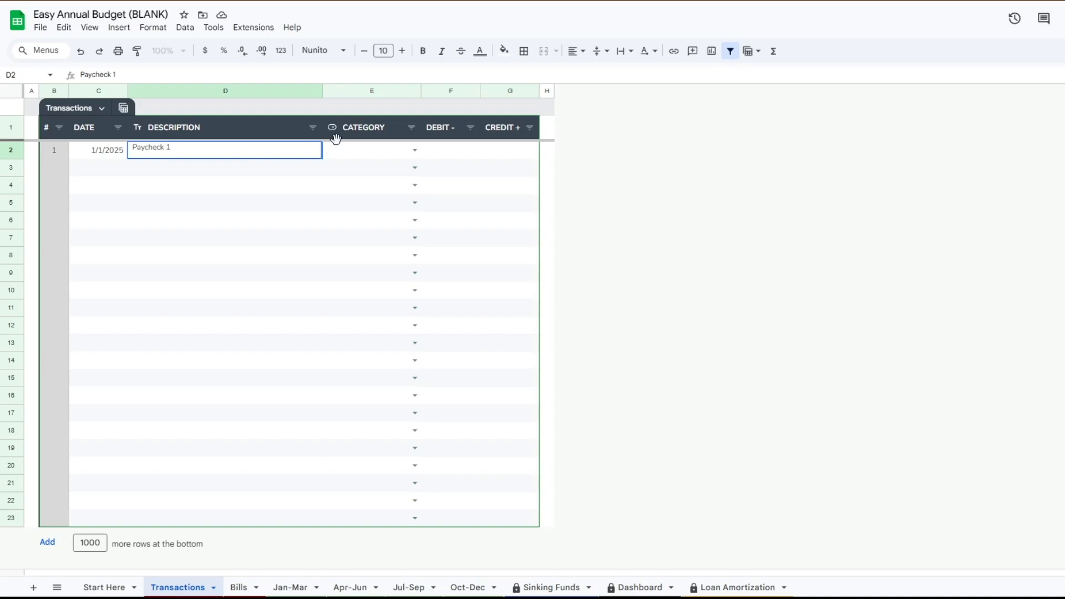
# Step: Compare the transaction category options with the categories on the Start Here and Jan-Mar sheets, and return to Transactions
pyautogui.click(397, 150)
pyautogui.click(420, 151)
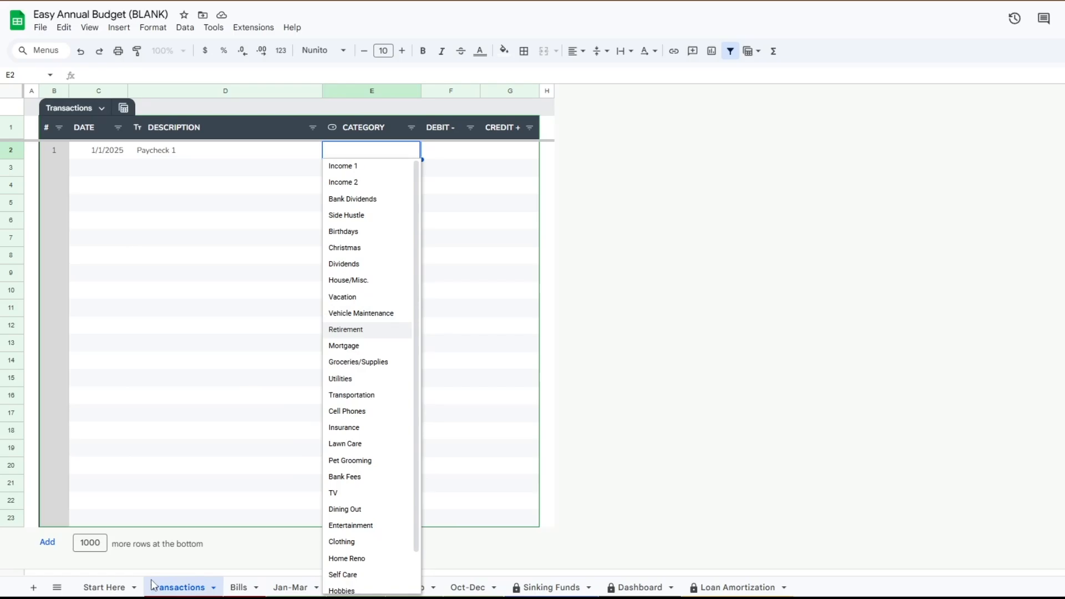
pyautogui.click(106, 587)
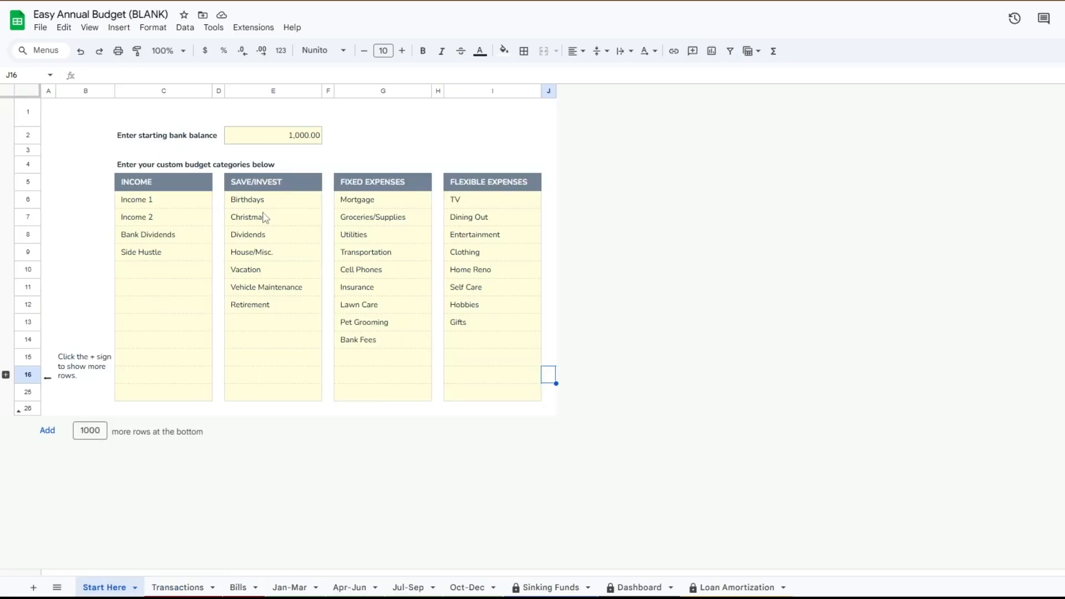
pyautogui.click(294, 589)
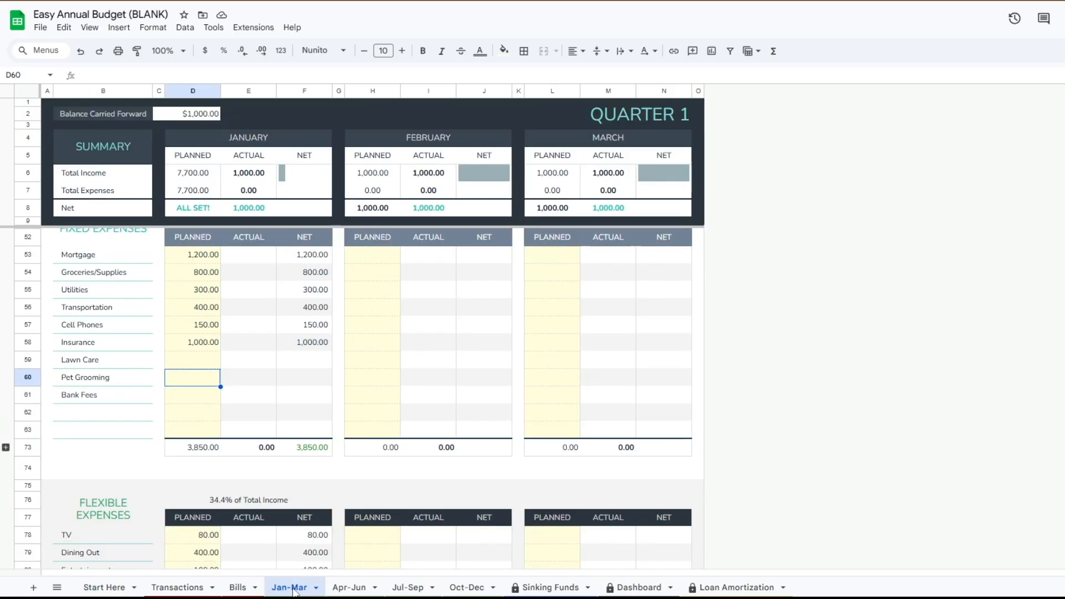
pyautogui.click(185, 587)
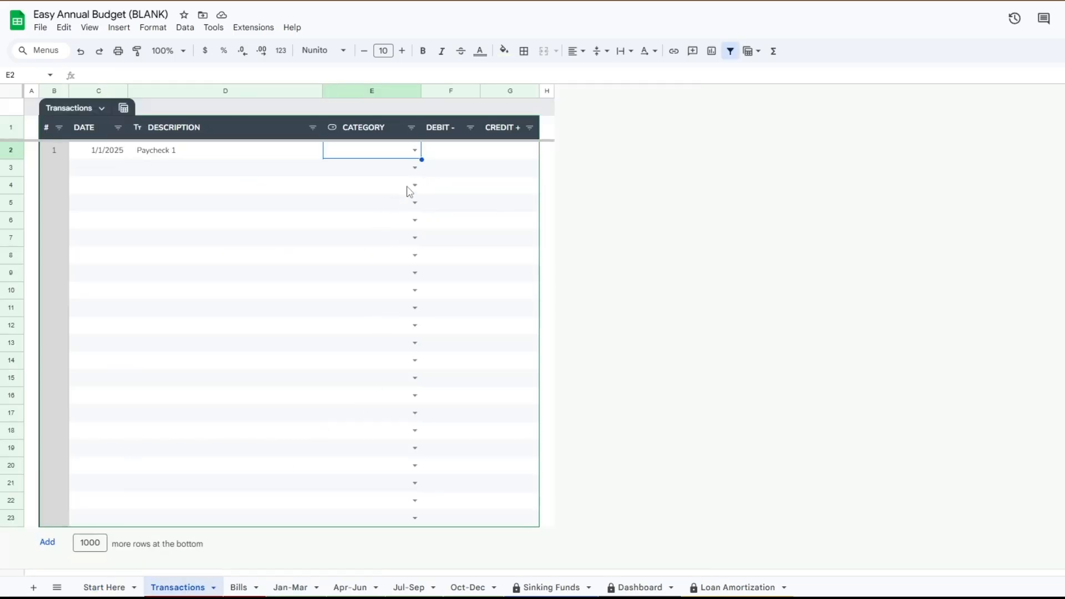
# Step: Categorize the Paycheck 1 transaction as Income 1 and enter a credit of 1500
pyautogui.click(415, 150)
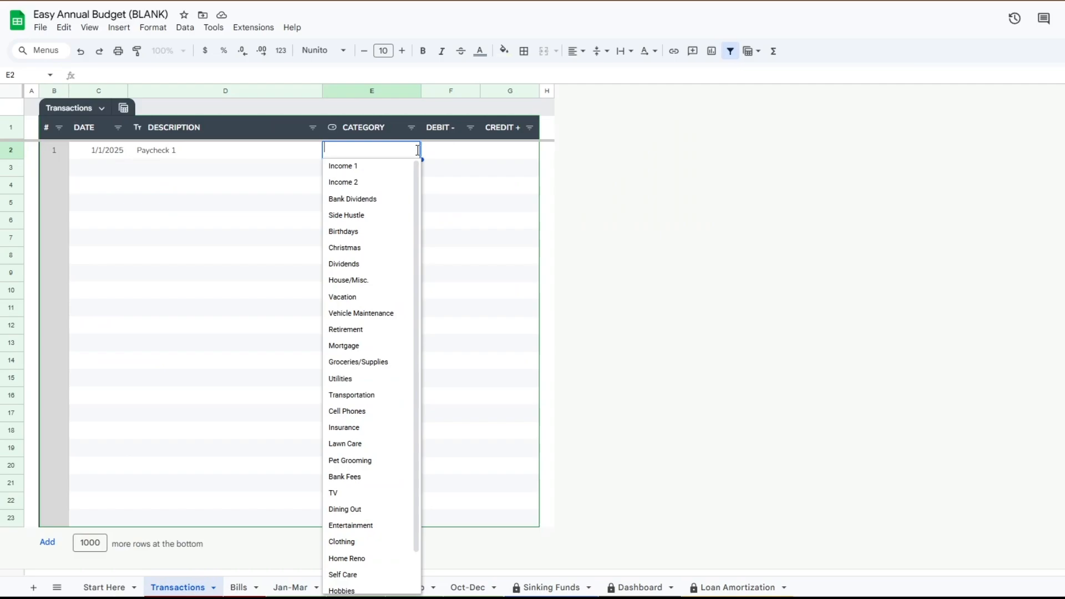
pyautogui.click(383, 168)
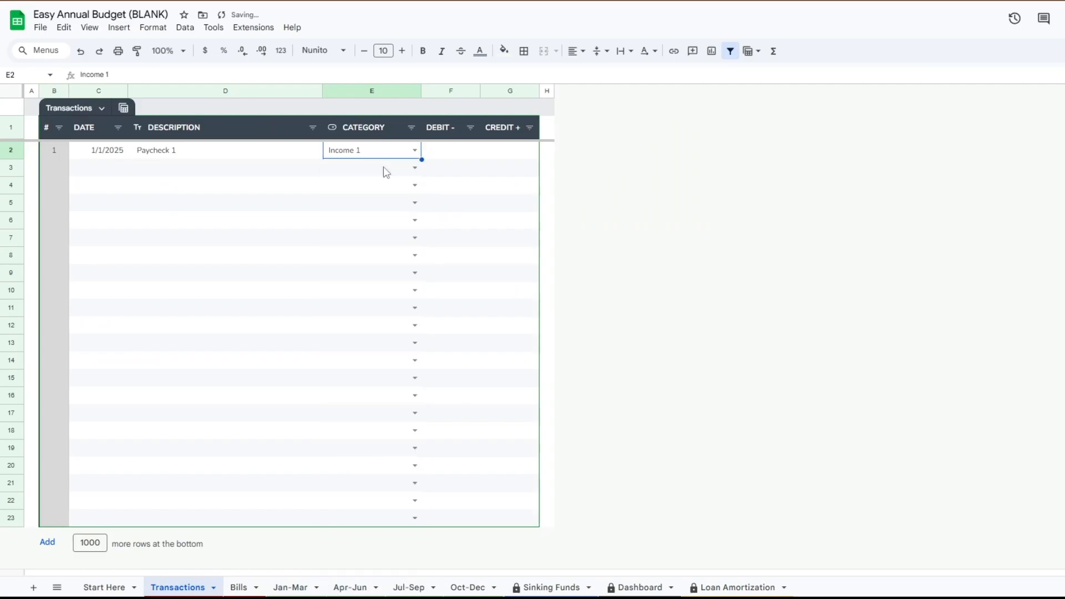
pyautogui.click(517, 155)
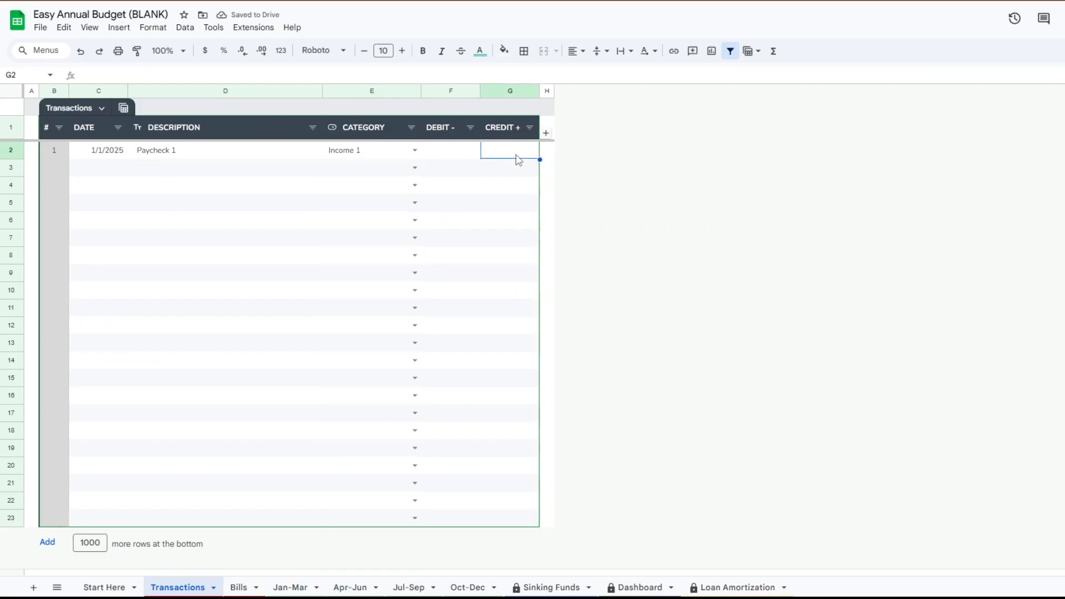
pyautogui.write('1500')
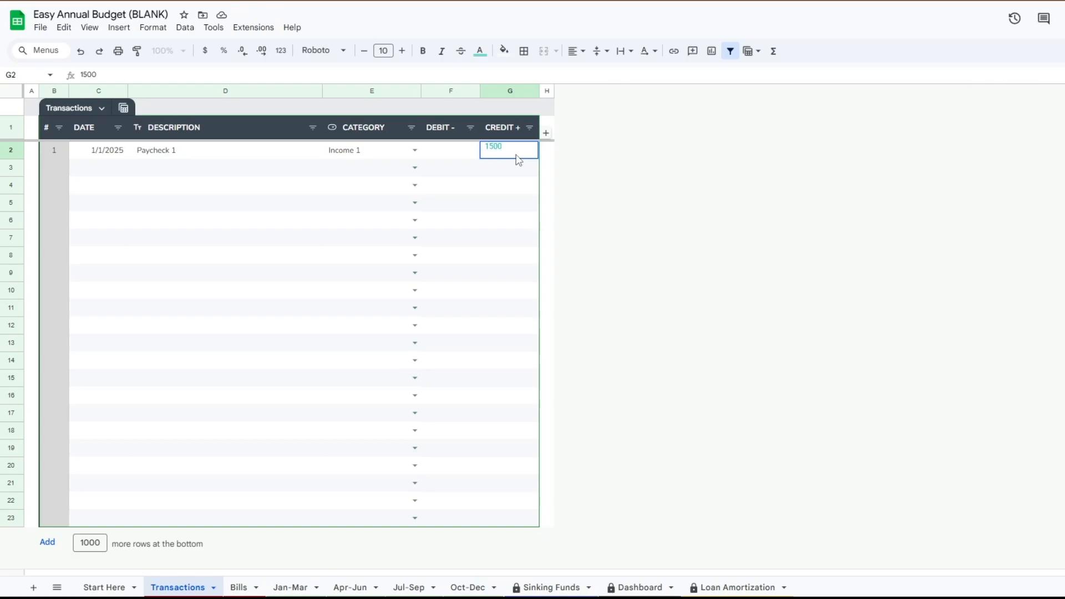
pyautogui.press('Return')
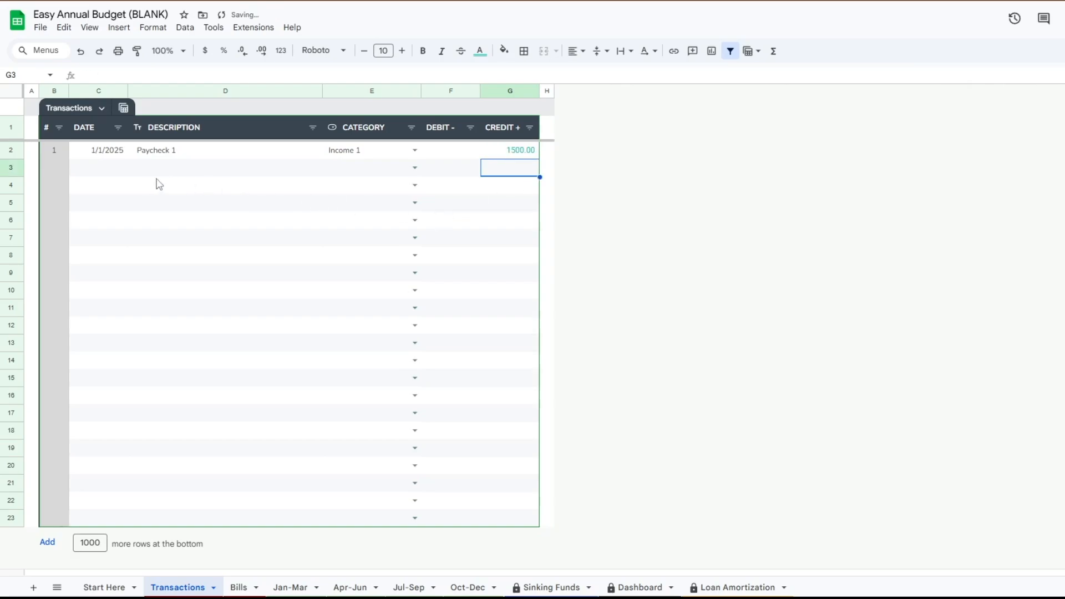
# Step: Log the second 1/1/2025 transaction as "Paycheck 2" in category Income 2 with a credit of 1500
pyautogui.click(179, 168)
pyautogui.write('Paycheck 2')
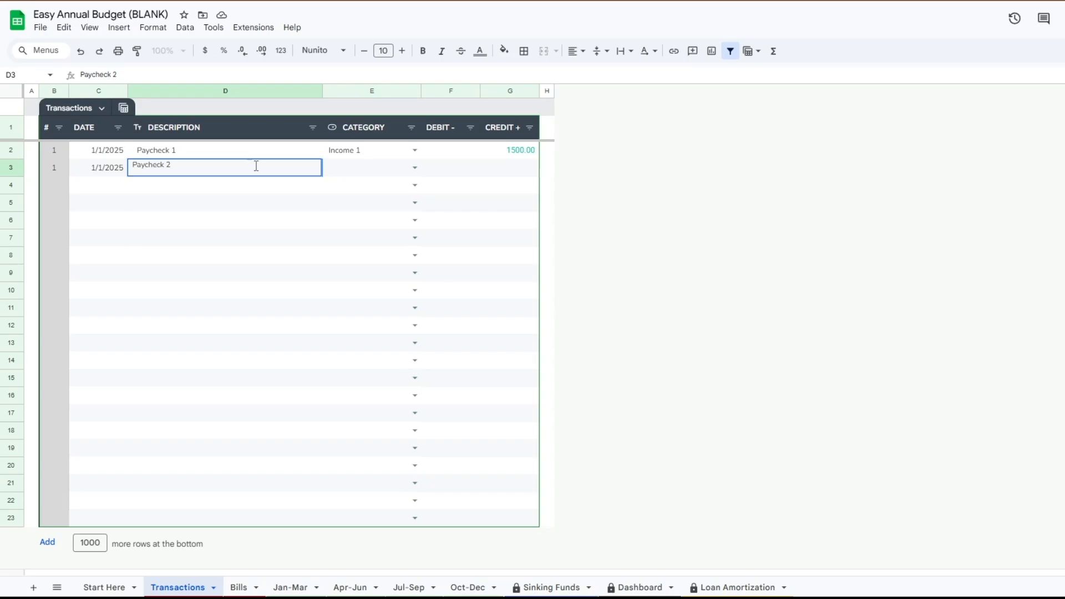
pyautogui.click(415, 167)
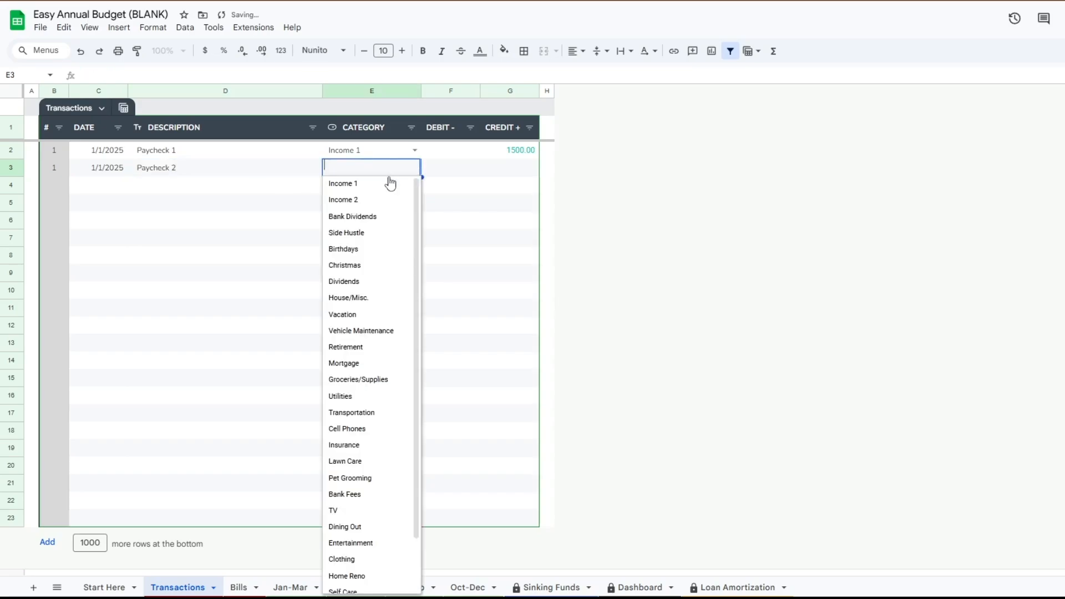
pyautogui.click(355, 200)
pyautogui.click(521, 170)
pyautogui.write('1500')
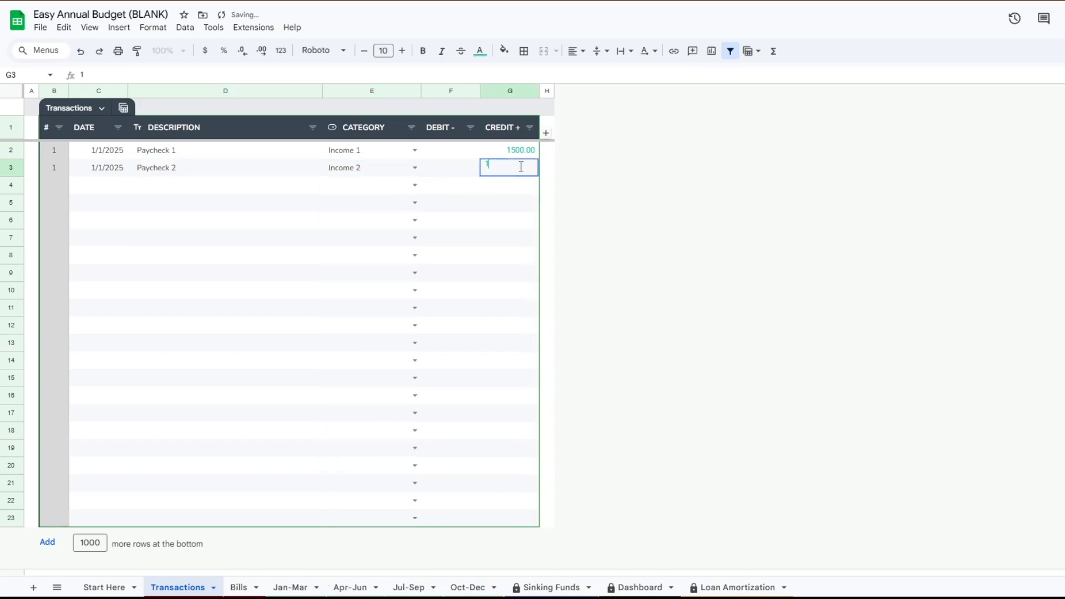
pyautogui.click(519, 202)
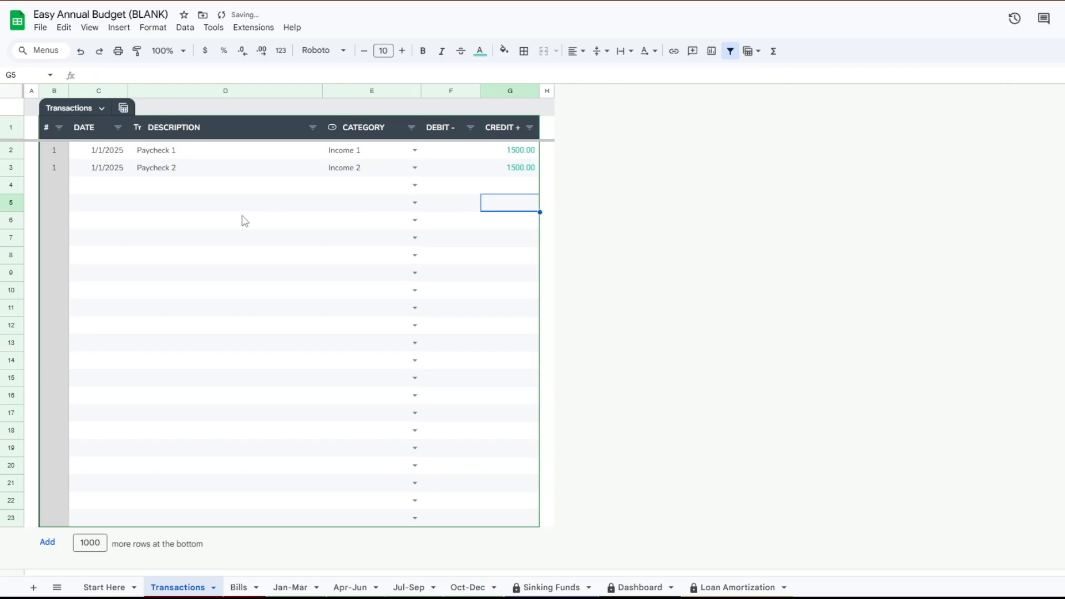
# Step: Start a third transaction dated 1/1/2025 with the description "Mortgage Company"
pyautogui.doubleClick(104, 191)
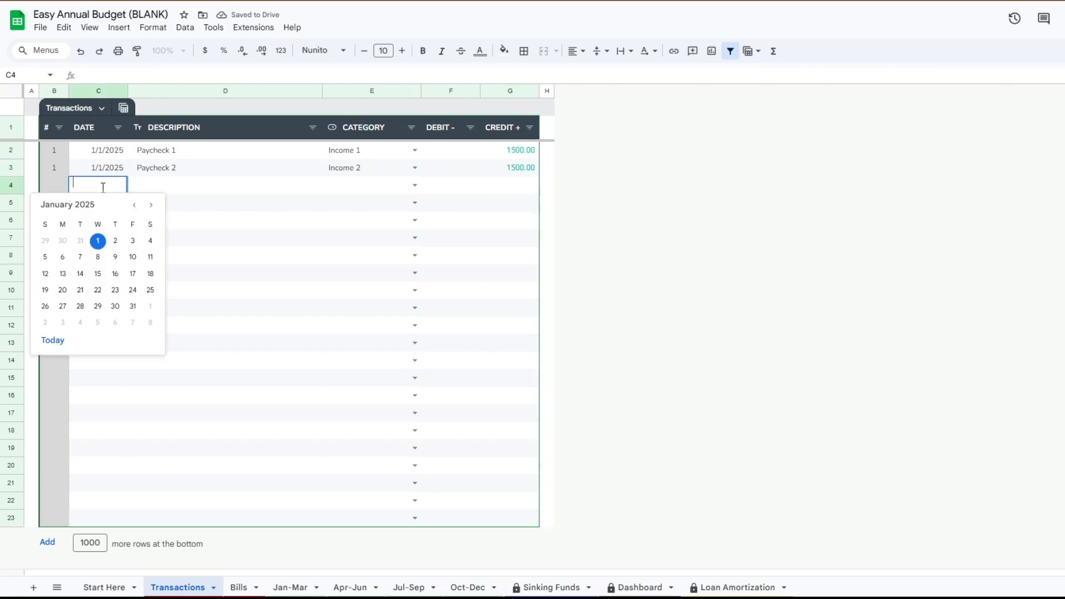
pyautogui.click(98, 240)
pyautogui.click(187, 192)
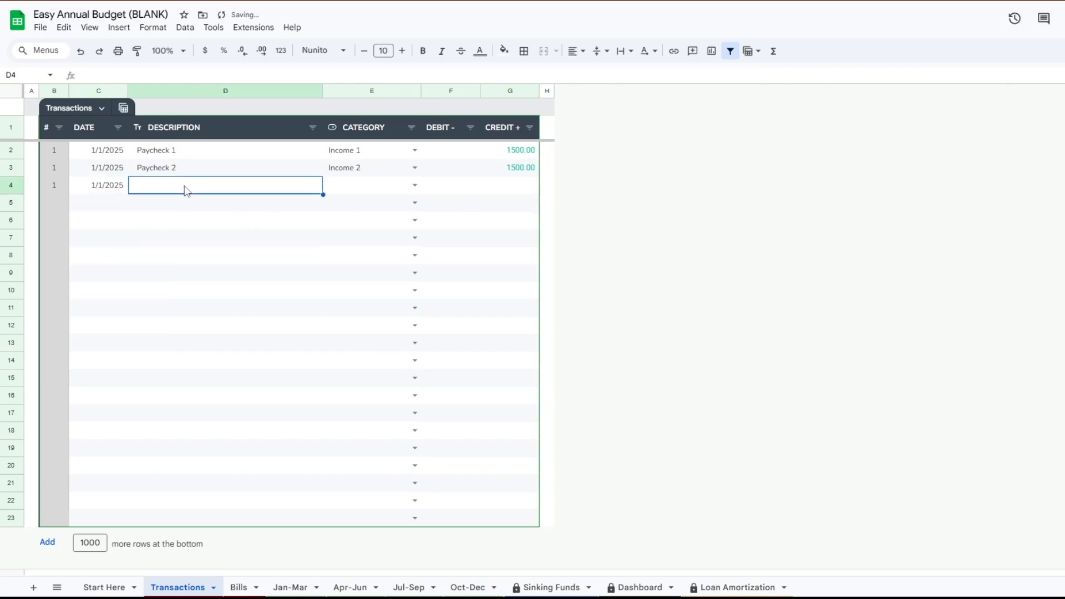
pyautogui.write('M')
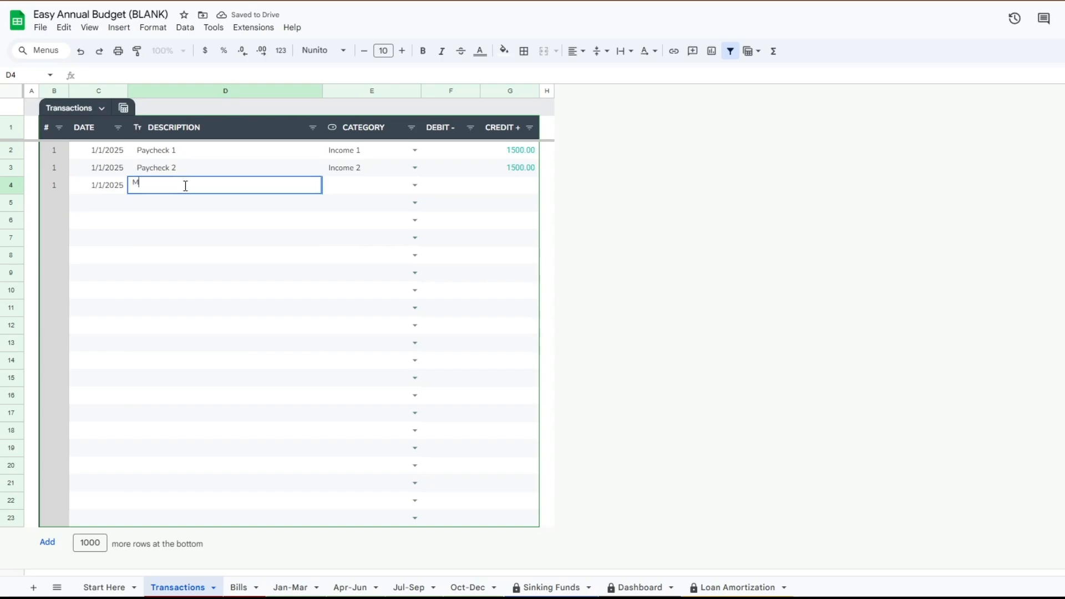
pyautogui.write('ortgage')
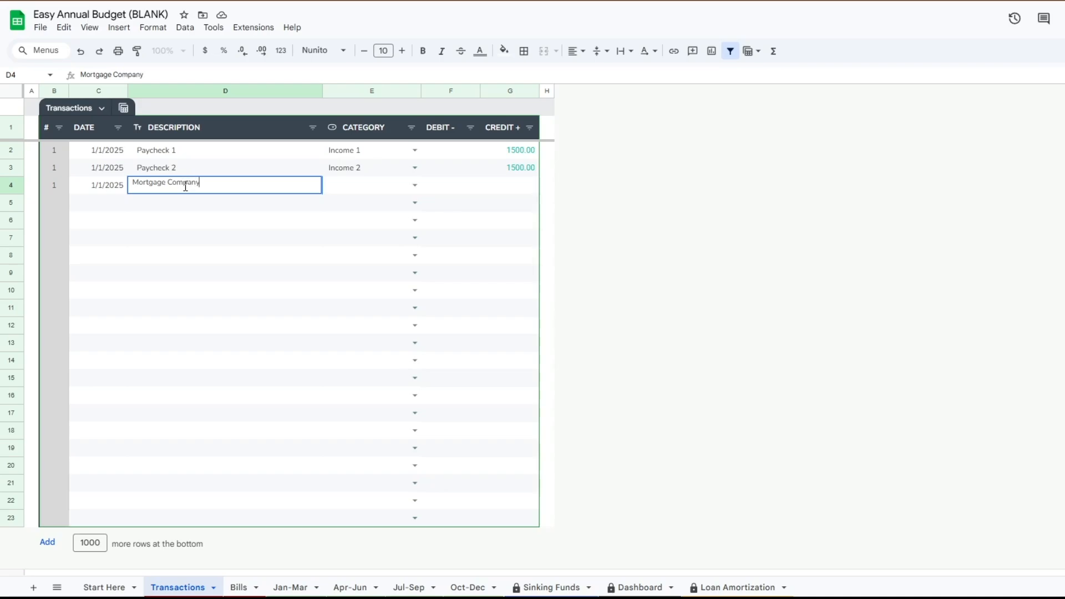
pyautogui.write(' Company')
pyautogui.press('Tab')
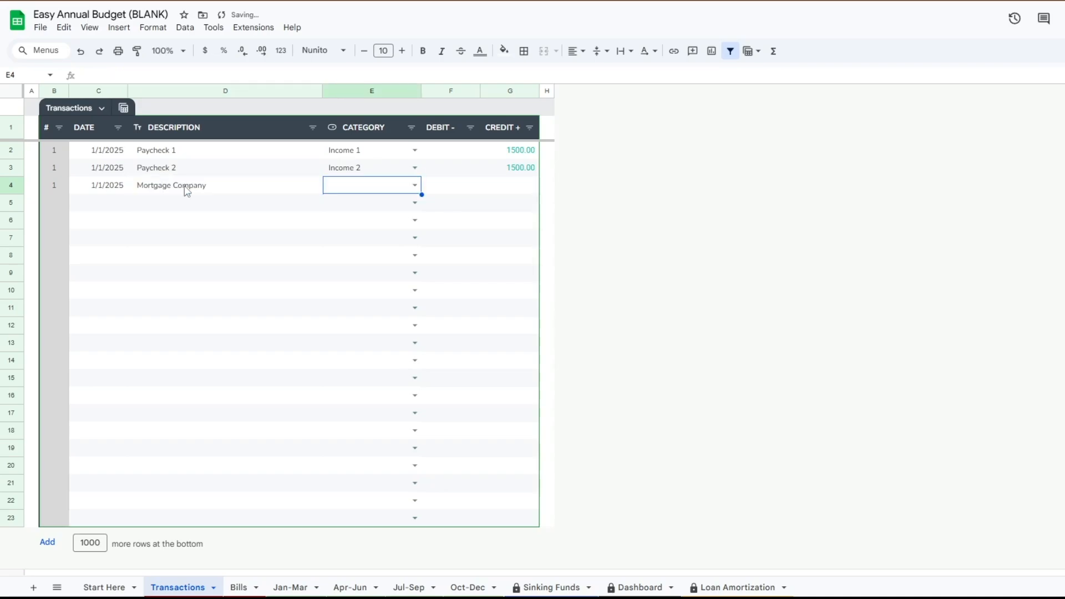
# Step: Assign the Mortgage category to the Mortgage Company transaction
pyautogui.click(415, 186)
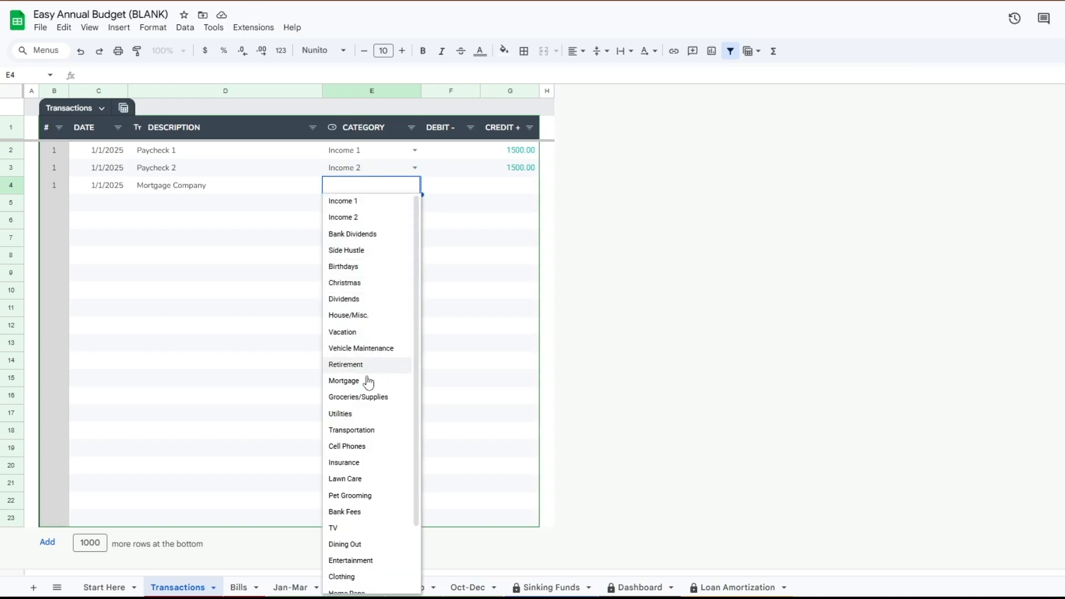
pyautogui.click(331, 185)
pyautogui.write('mor')
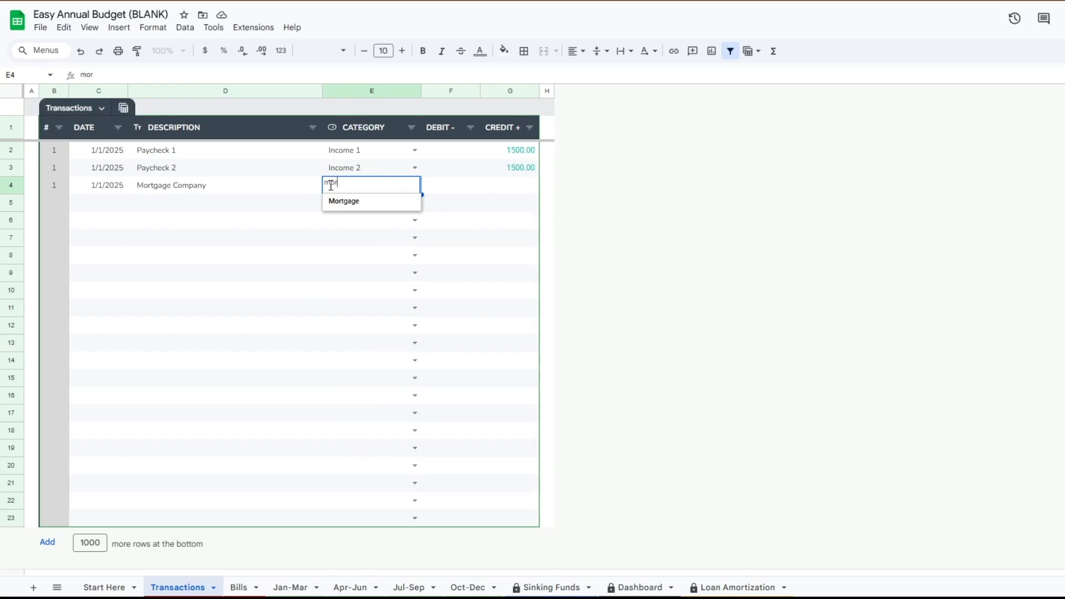
pyautogui.click(352, 202)
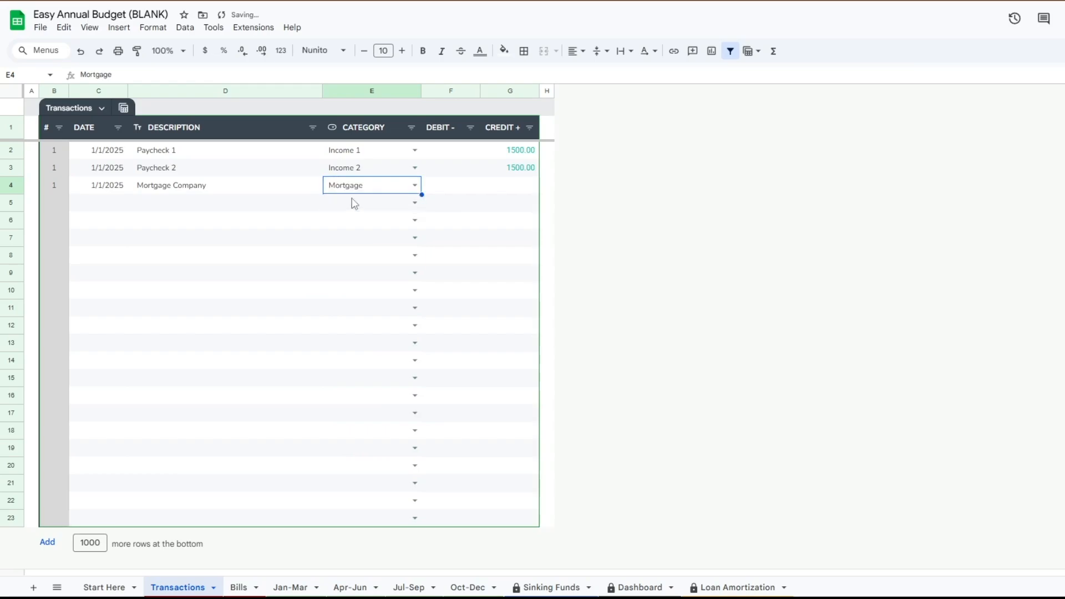
# Step: Enter 1200 as the credit of the Mortgage Company transaction
pyautogui.click(513, 189)
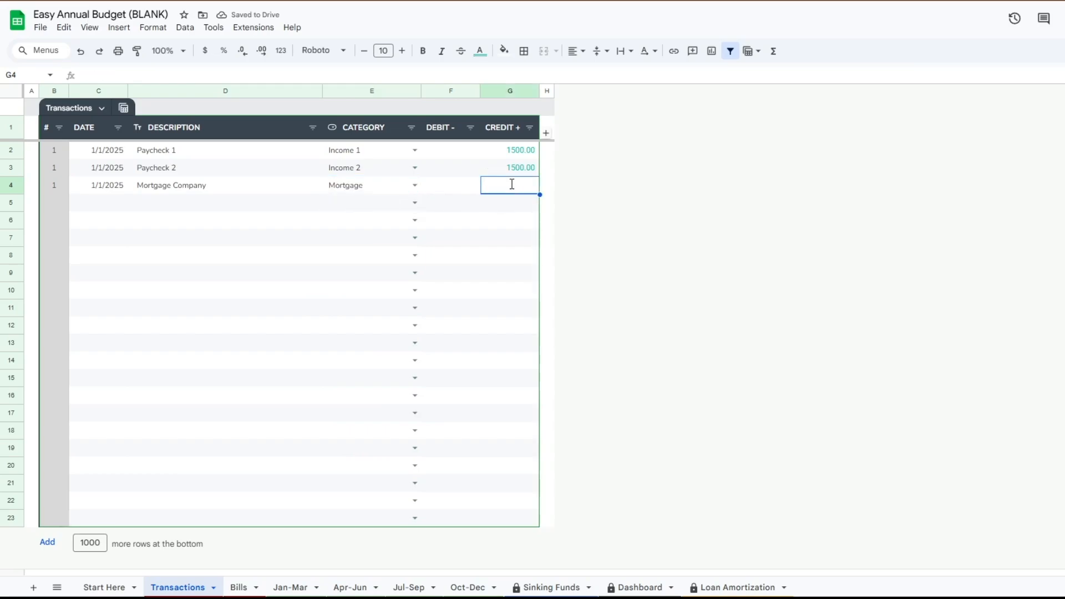
pyautogui.write('1200')
pyautogui.click(309, 219)
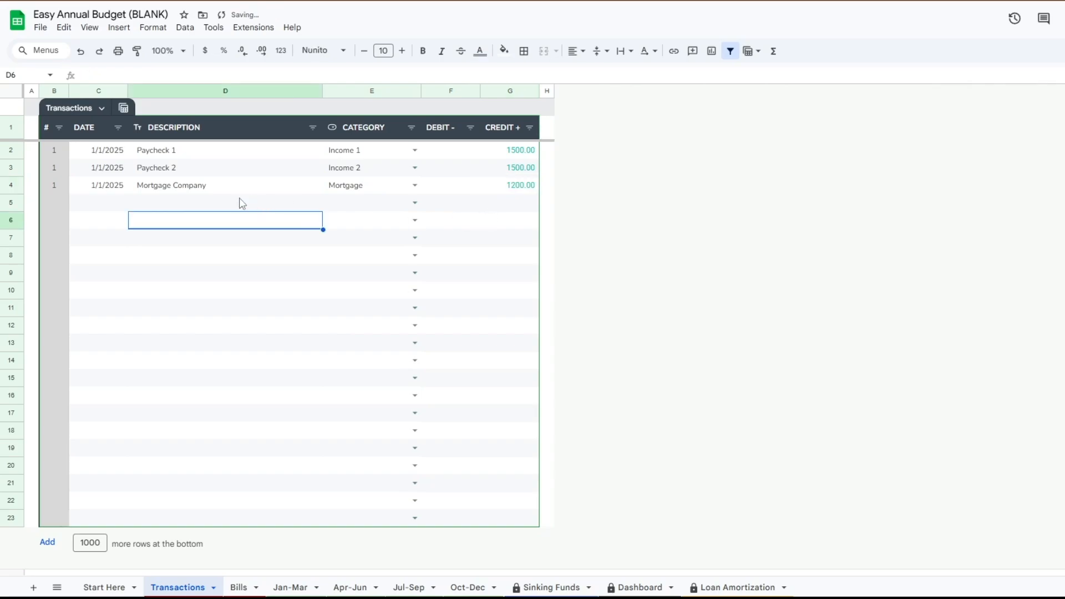
# Step: Review January's actual income and fixed expense amounts on the Jan-Mar sheet
pyautogui.click(290, 588)
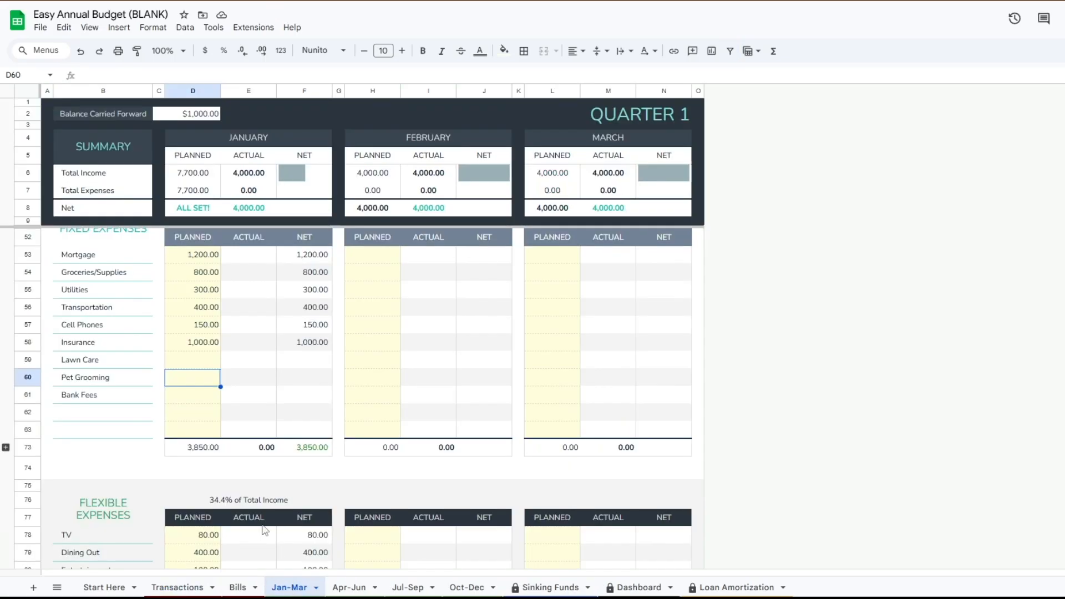
pyautogui.scroll(3, 271, 480)
pyautogui.scroll(6, 269, 476)
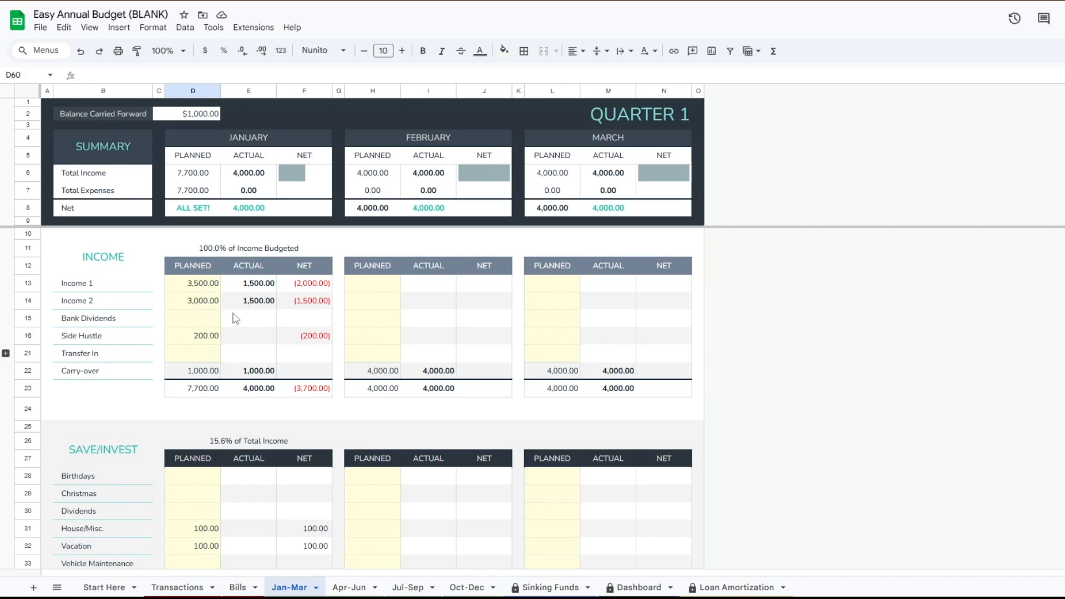
pyautogui.scroll(-3, 244, 386)
pyautogui.scroll(3, 242, 387)
pyautogui.scroll(-7, 206, 383)
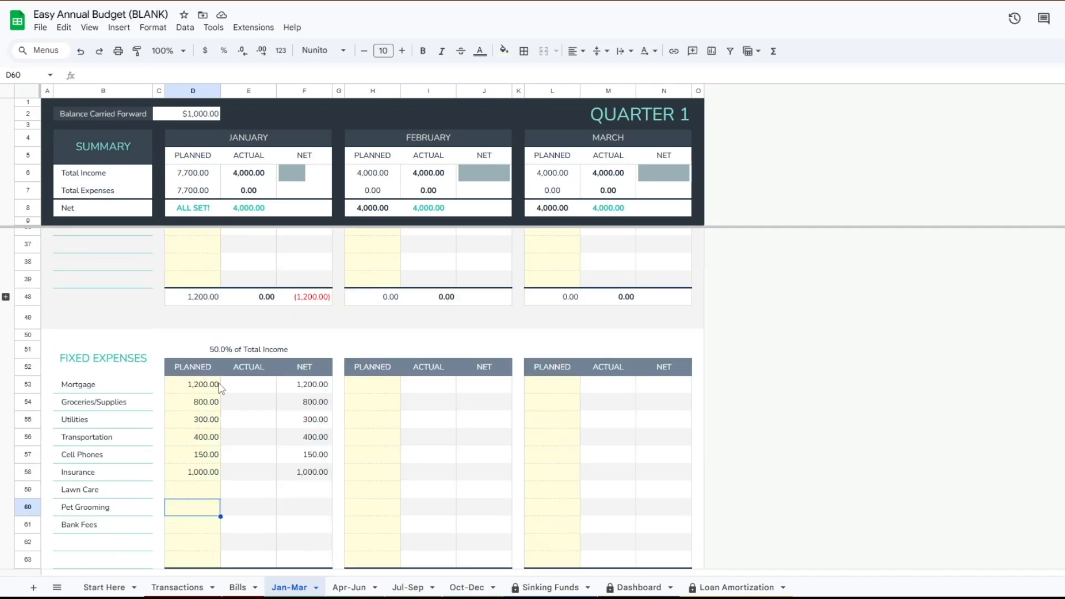
# Step: Clear the credit of the Mortgage Company transaction and enter 1200 as its debit instead
pyautogui.click(168, 588)
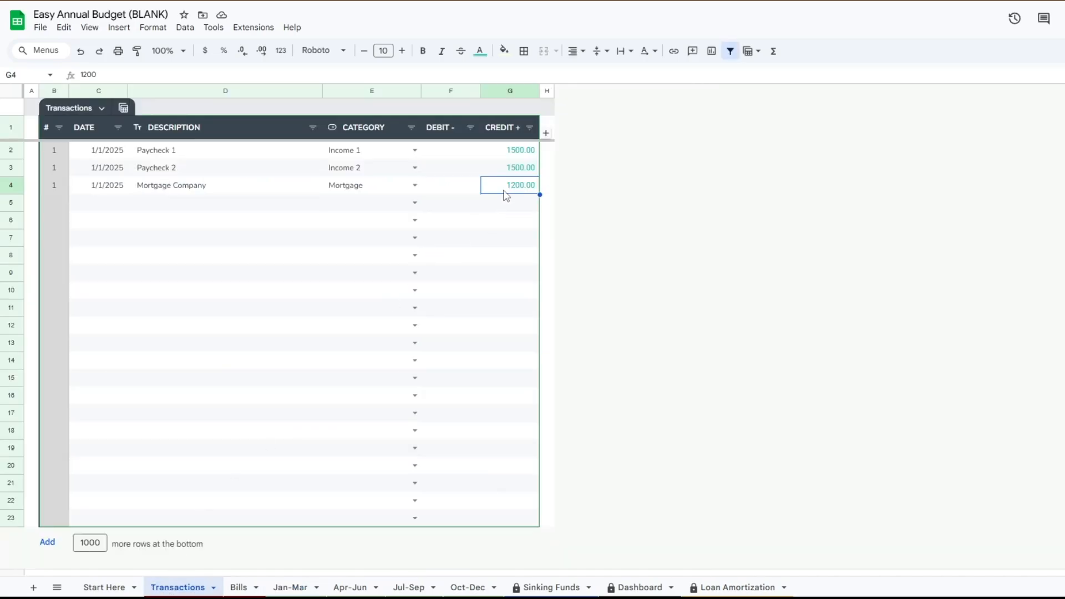
pyautogui.press('Delete')
pyautogui.click(464, 192)
pyautogui.write('120')
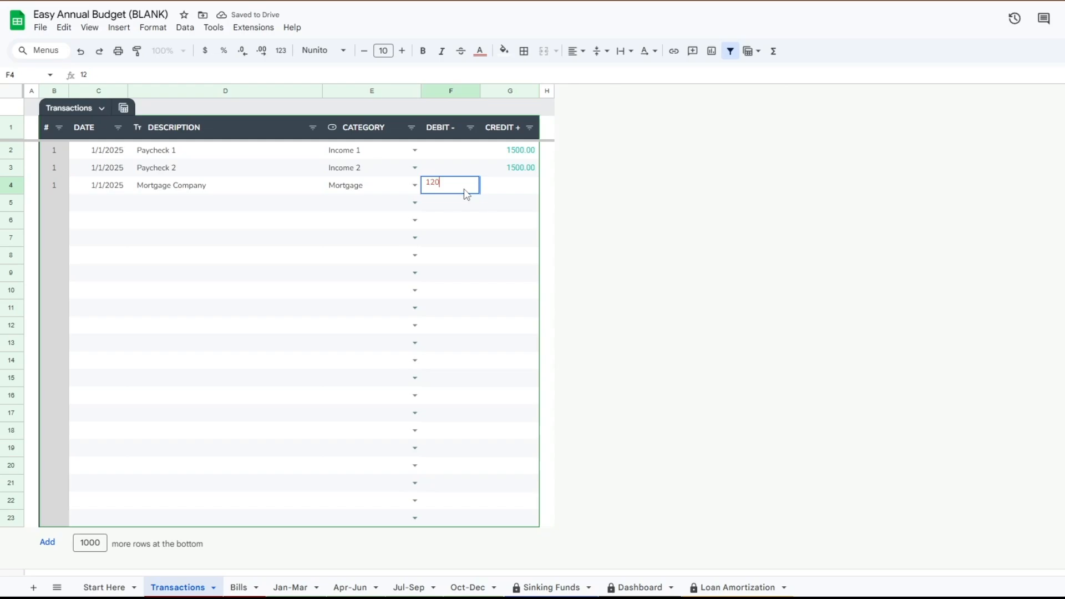
pyautogui.write('0')
pyautogui.click(447, 238)
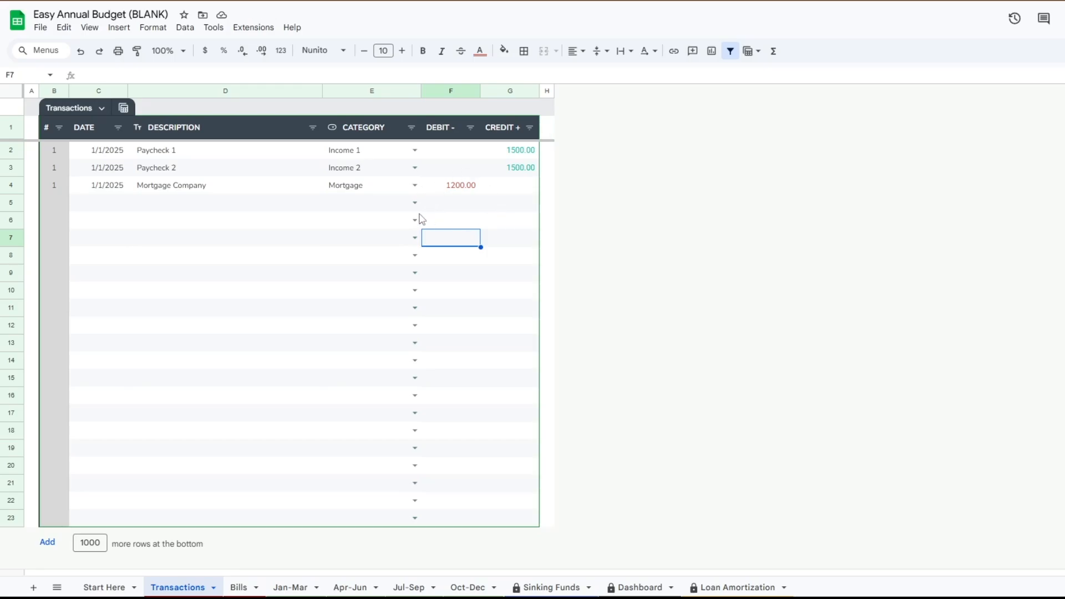
# Step: Check January's actual mortgage amount and expense totals on the Jan-Mar sheet, then return to the Transactions sheet
pyautogui.click(290, 589)
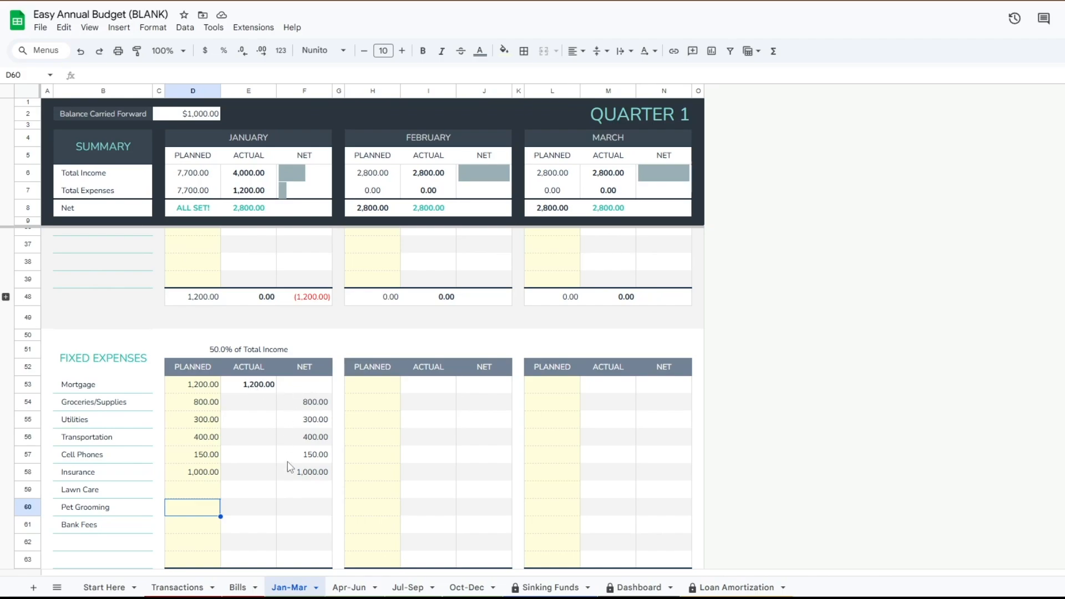
pyautogui.click(184, 588)
pyautogui.click(290, 588)
pyautogui.click(184, 588)
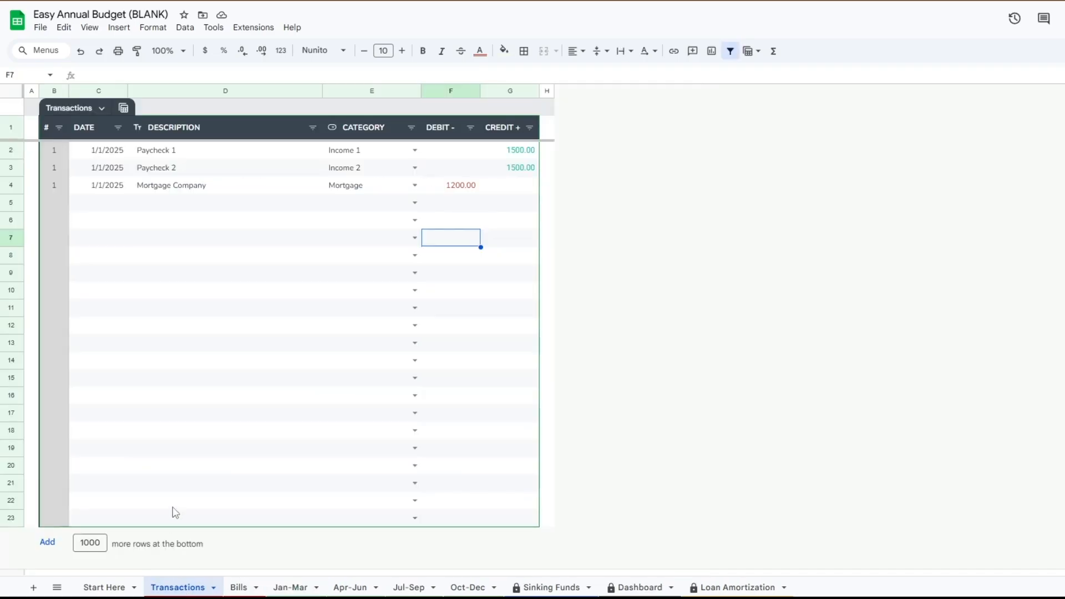
# Step: Start a new transaction below Mortgage Company dated 3/7/2025 with the description Kroger
pyautogui.doubleClick(99, 203)
pyautogui.click(132, 275)
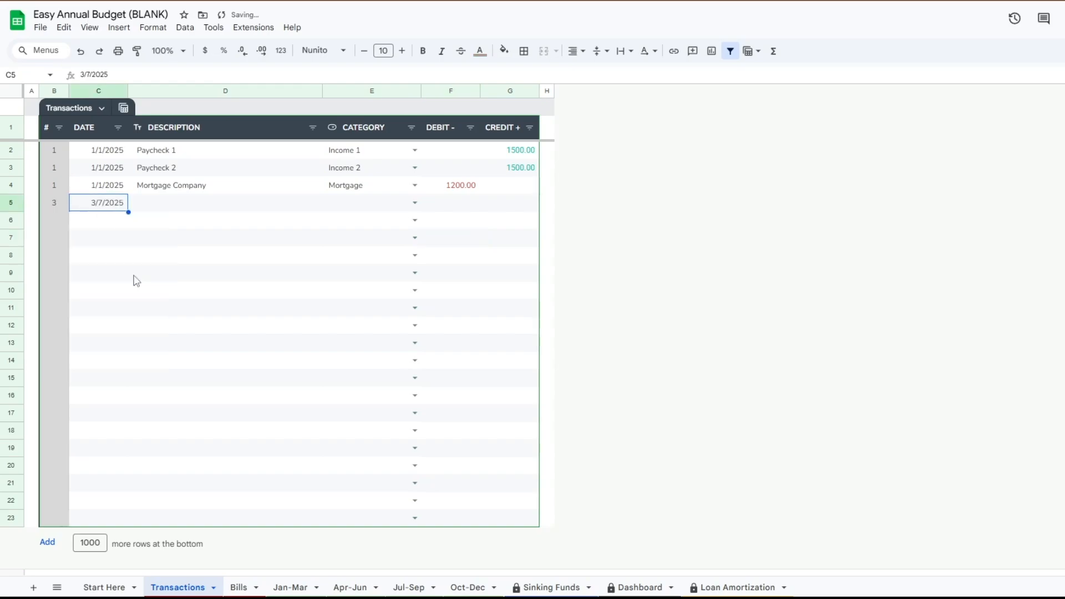
pyautogui.click(197, 208)
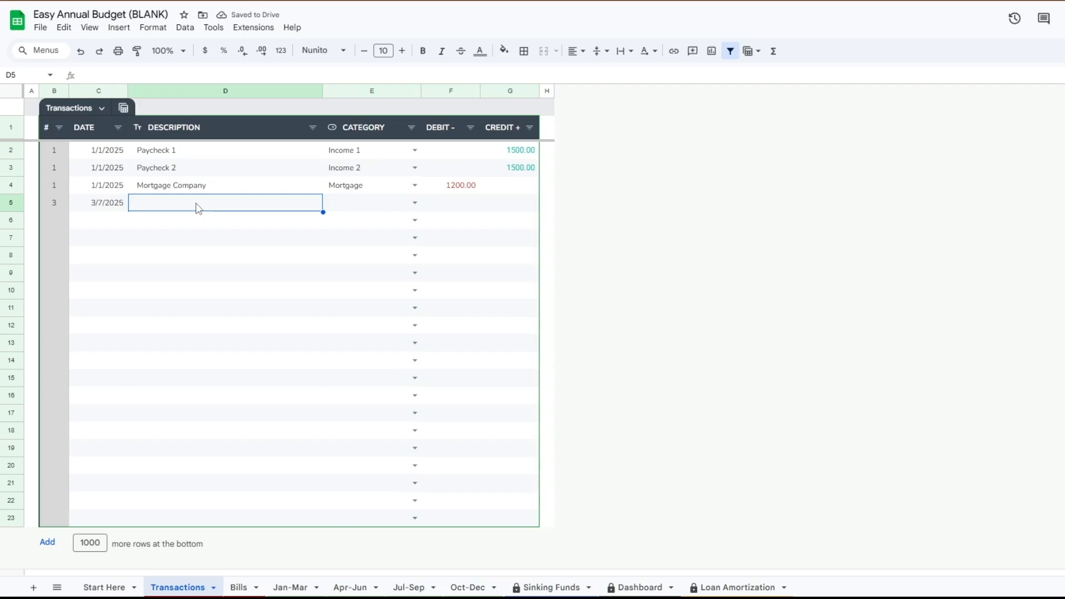
pyautogui.write('Kroger')
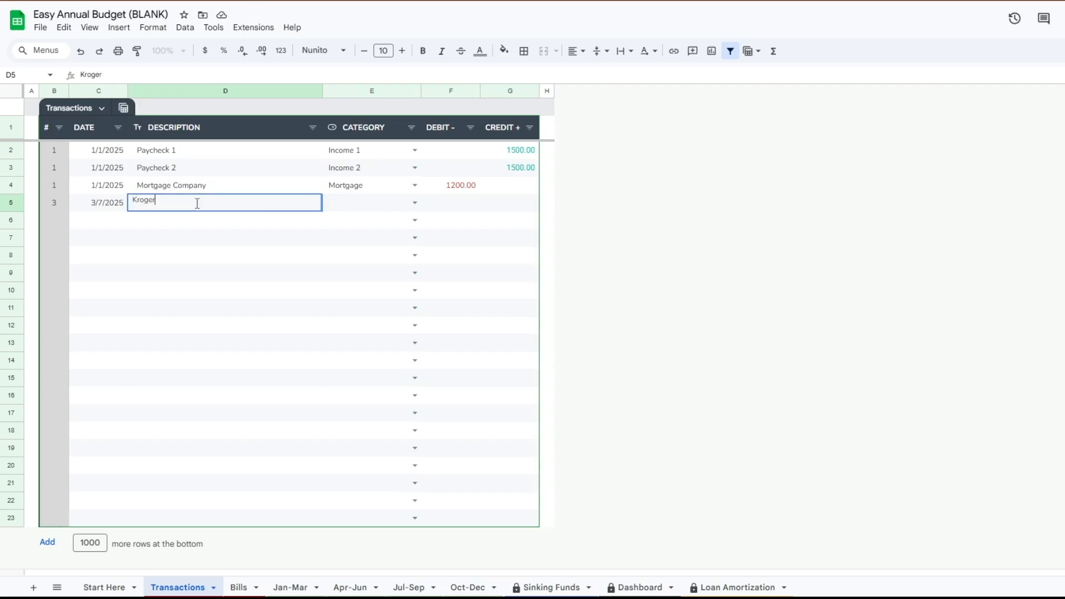
# Step: Assign the Groceries/Supplies category to the Kroger transaction and enter 150 as its debit
pyautogui.press('Tab')
pyautogui.write('gr')
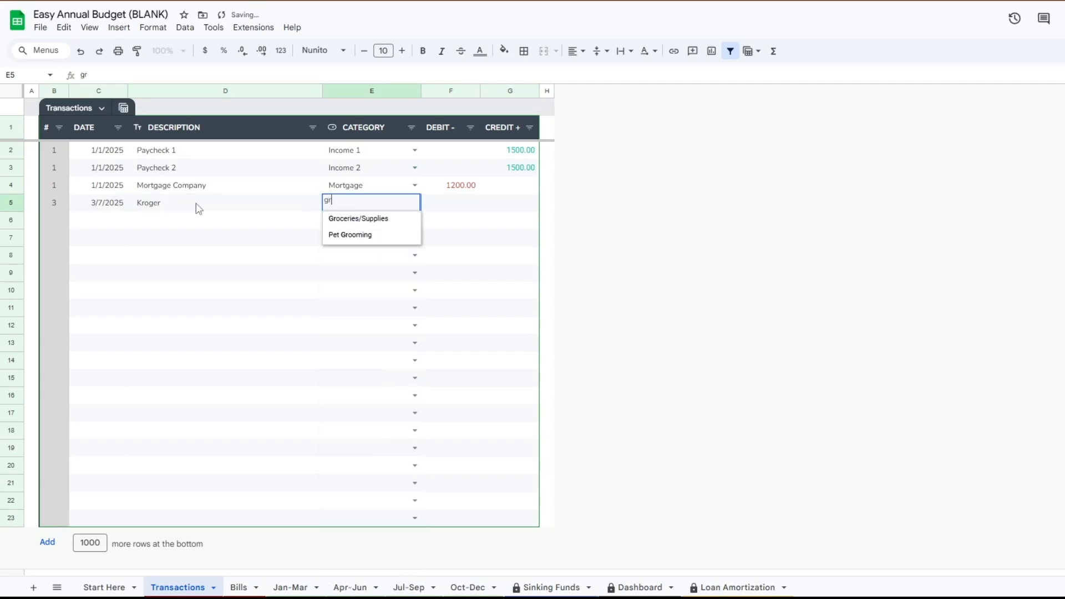
pyautogui.click(358, 220)
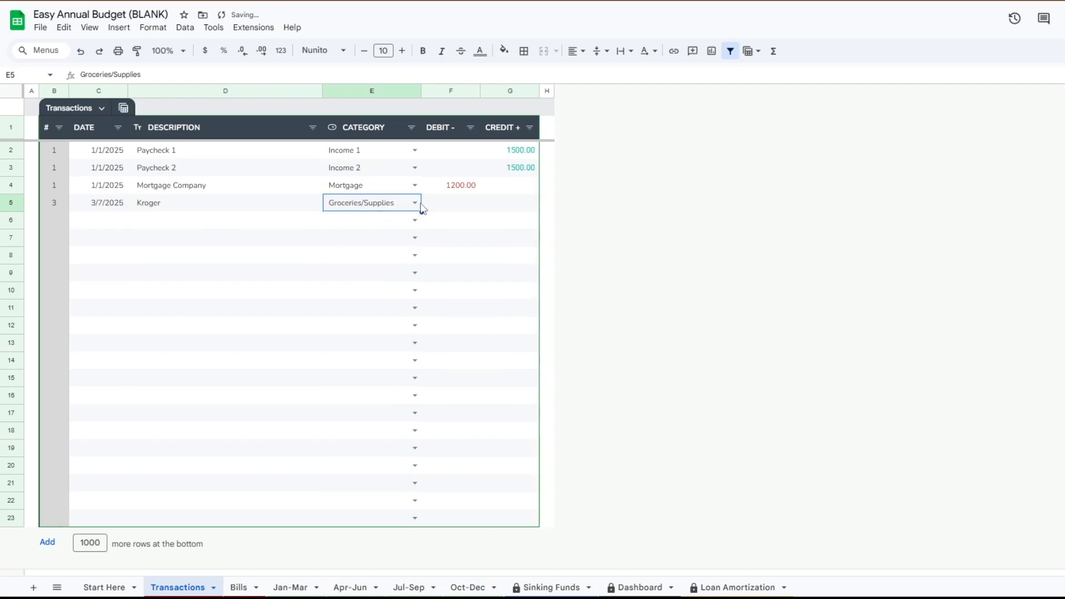
pyautogui.click(450, 208)
pyautogui.write('150')
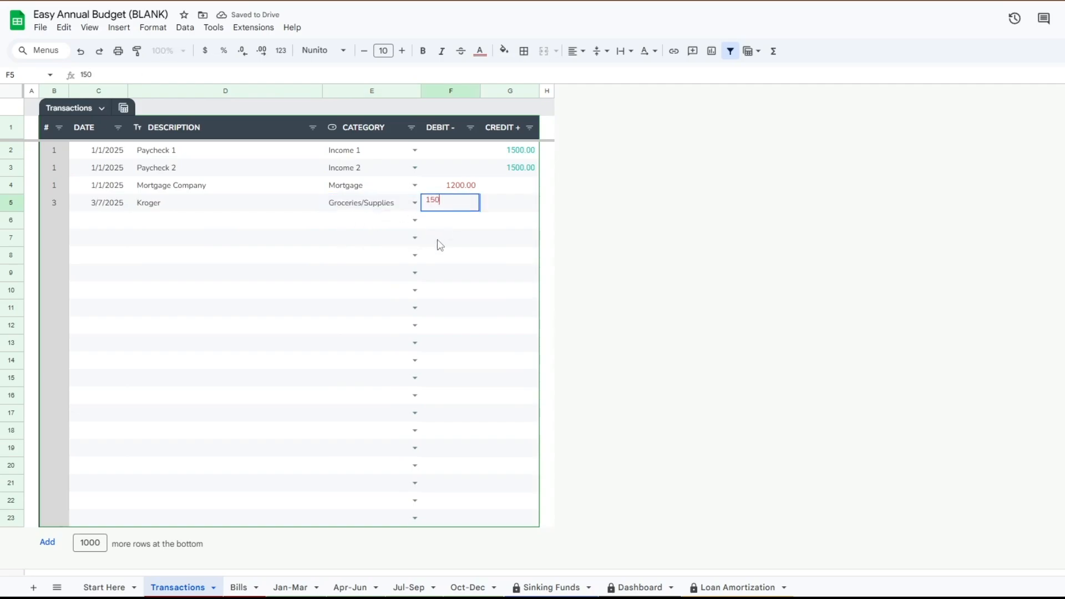
pyautogui.click(440, 244)
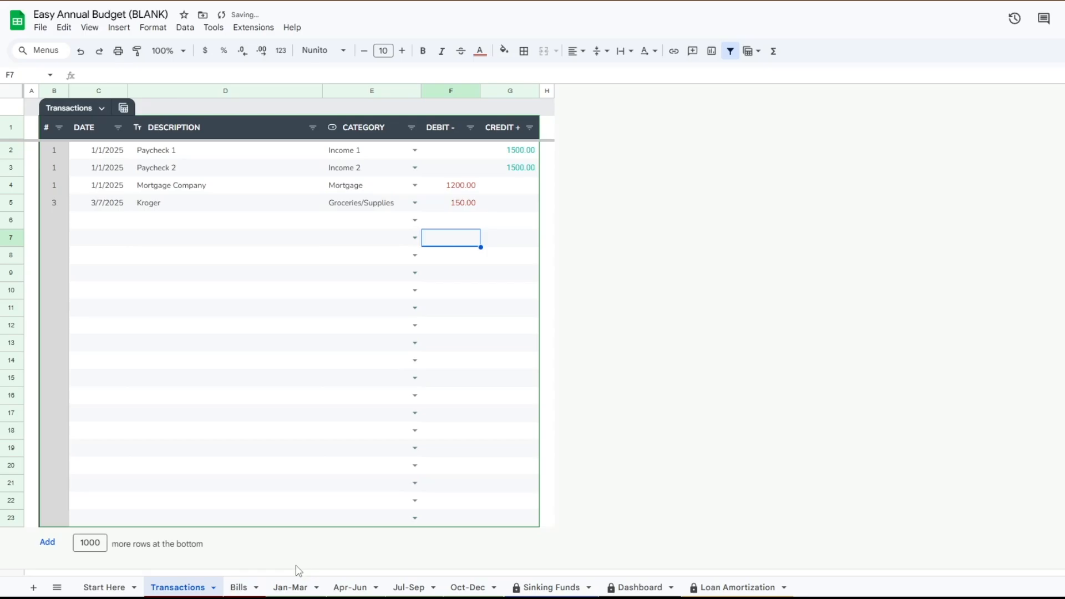
# Step: Review the Apr-Jun sheet, March's actual amounts on the Jan-Mar sheet, and the starting balance and categories on the Start Here sheet
pyautogui.click(347, 589)
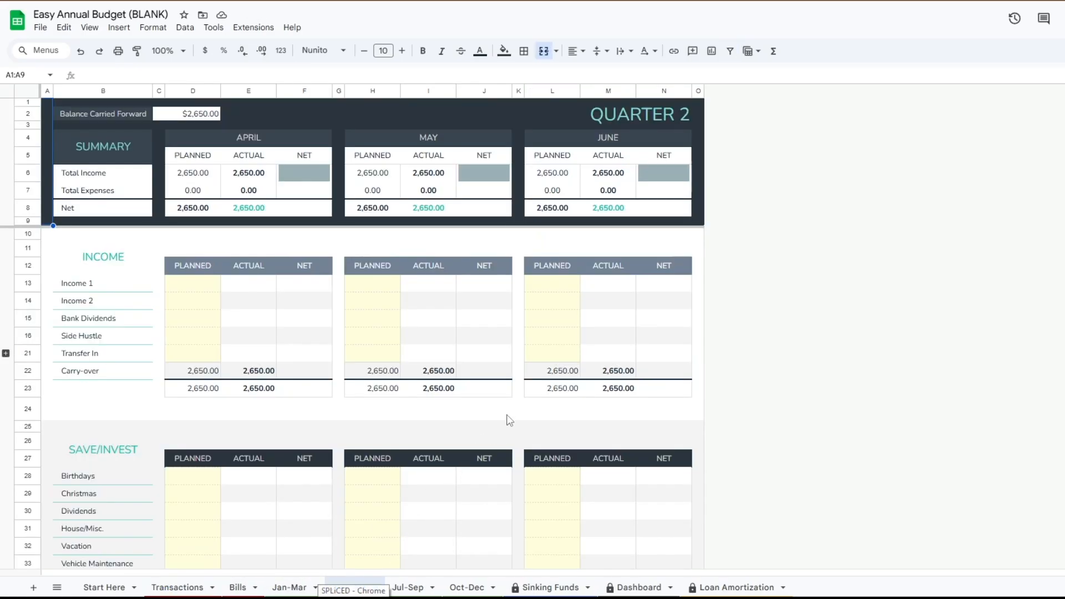
pyautogui.scroll(-3, 521, 419)
pyautogui.scroll(-5, 520, 419)
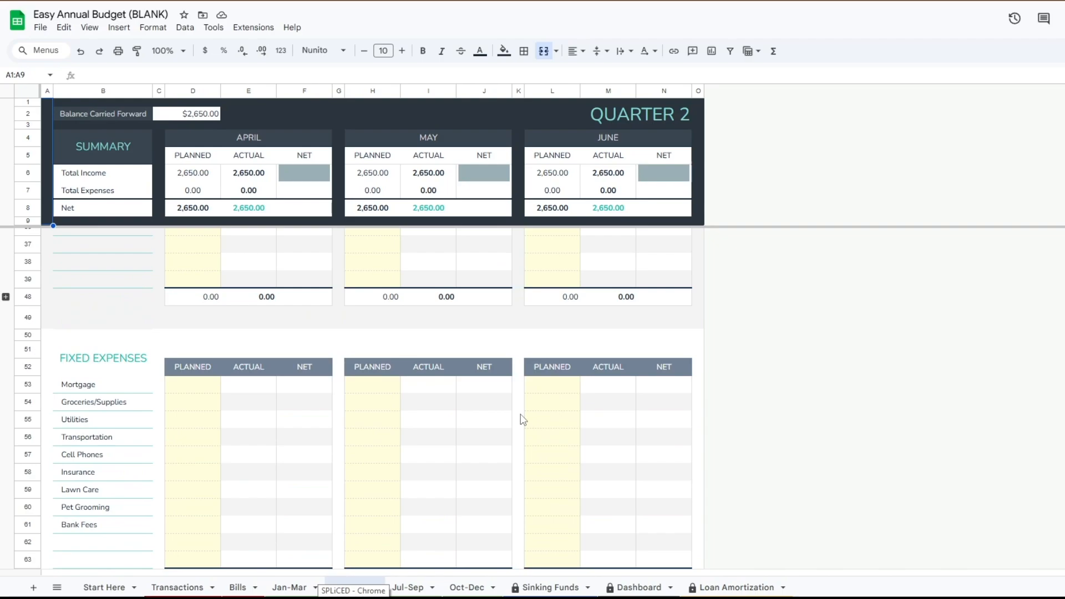
pyautogui.click(289, 587)
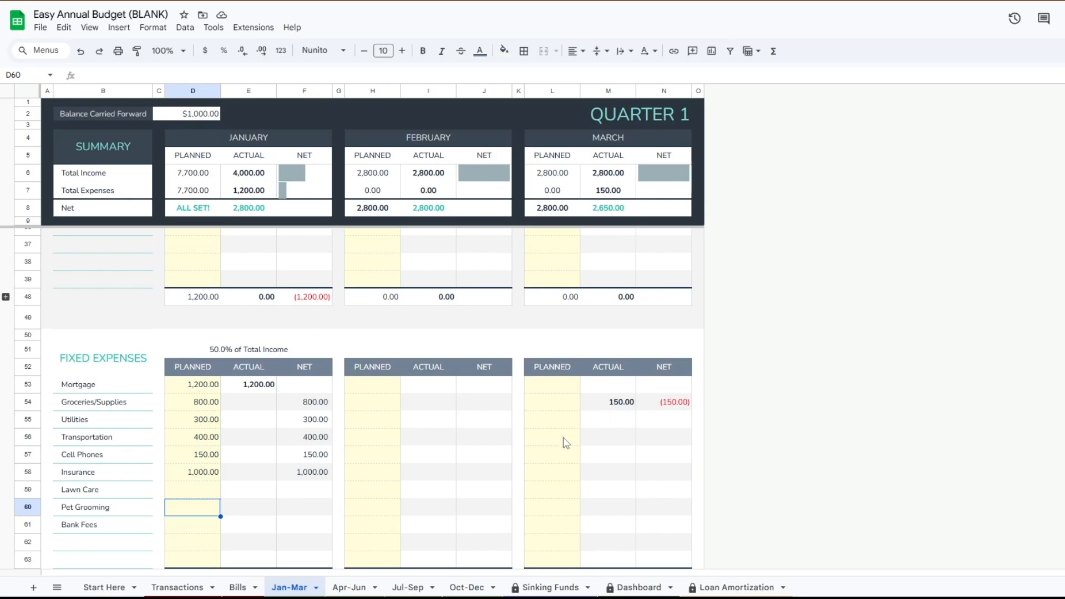
pyautogui.scroll(10, 566, 442)
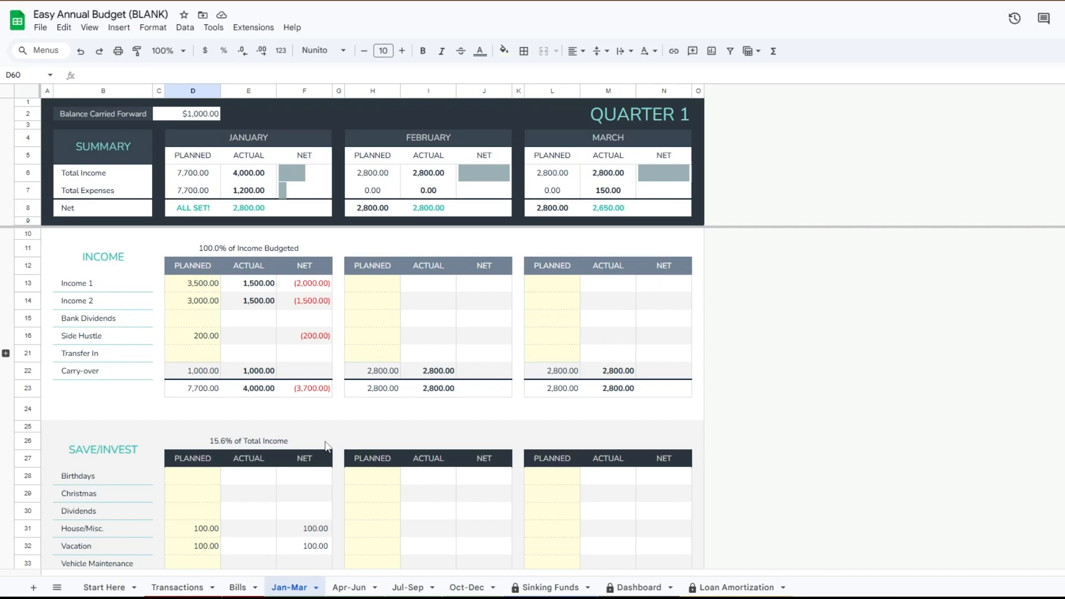
pyautogui.click(119, 587)
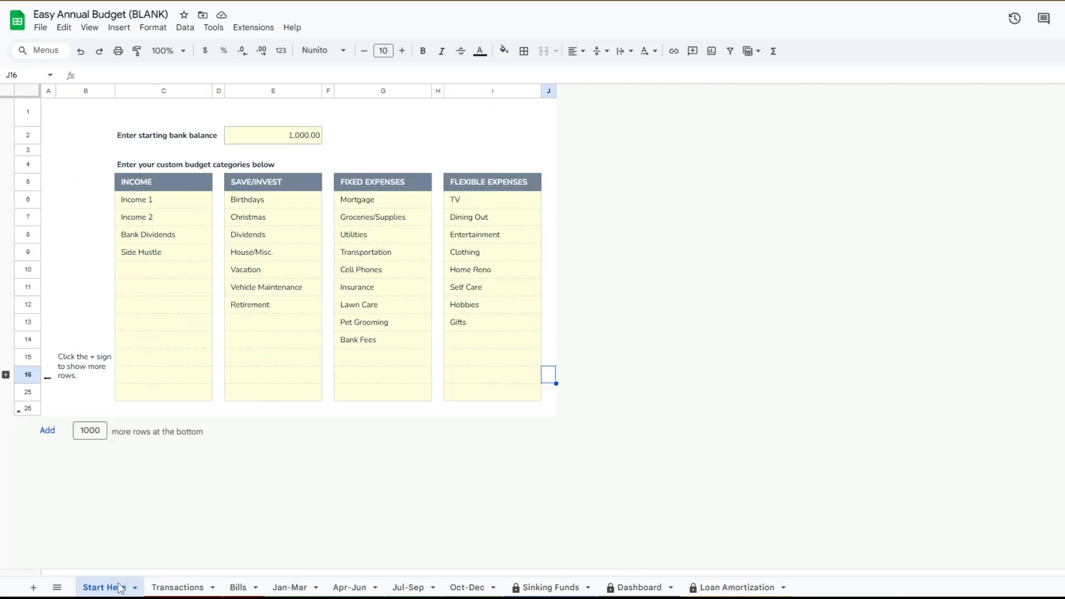
pyautogui.click(289, 588)
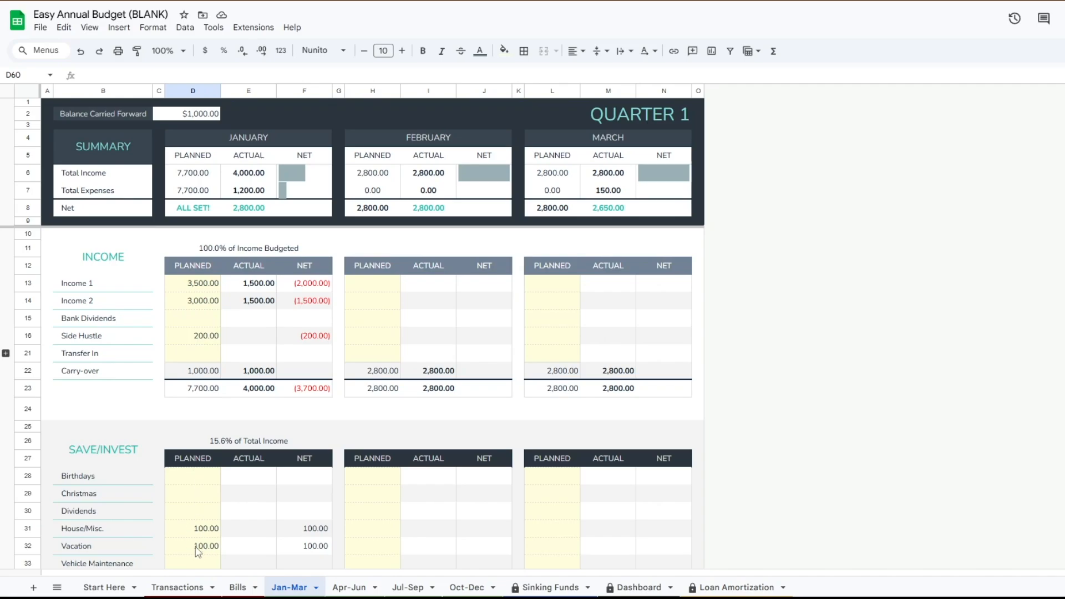
# Step: Add 10 more rows at the bottom of the Transactions sheet and insert one extra row below row 33
pyautogui.click(176, 587)
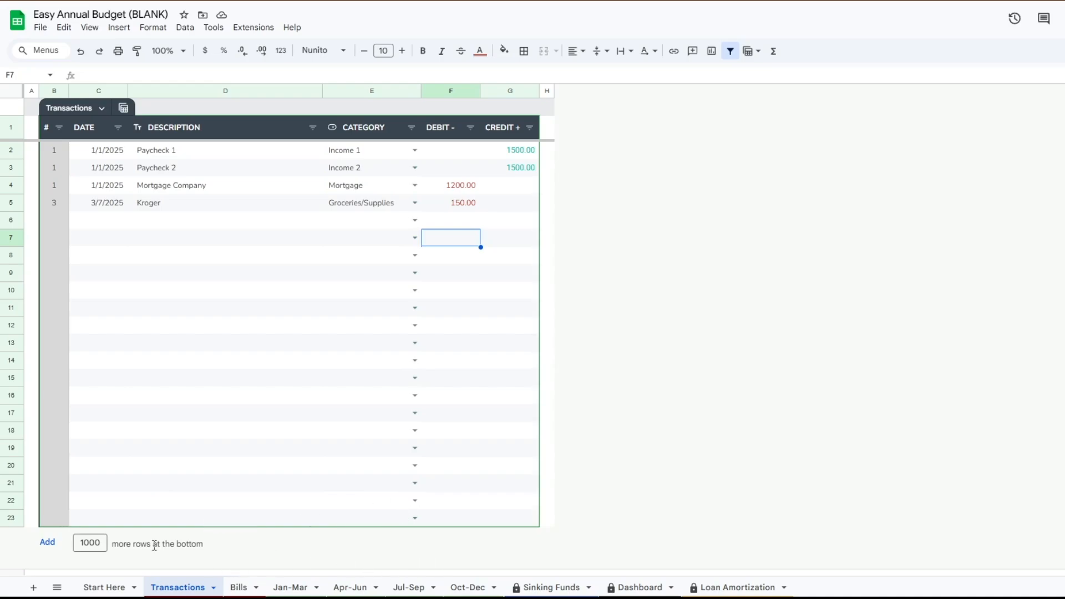
pyautogui.click(103, 541)
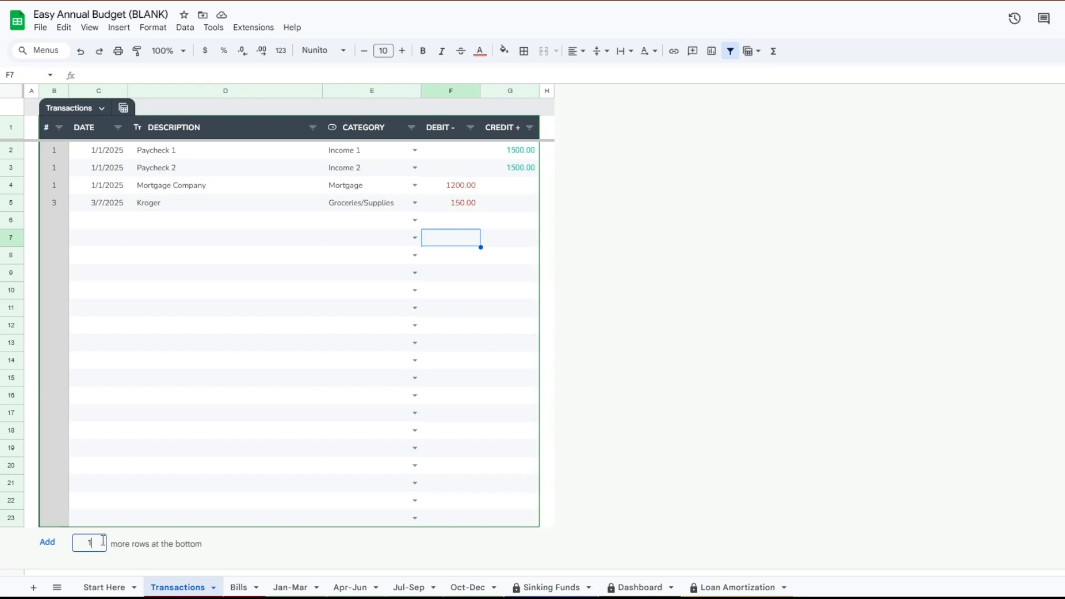
pyautogui.click(47, 542)
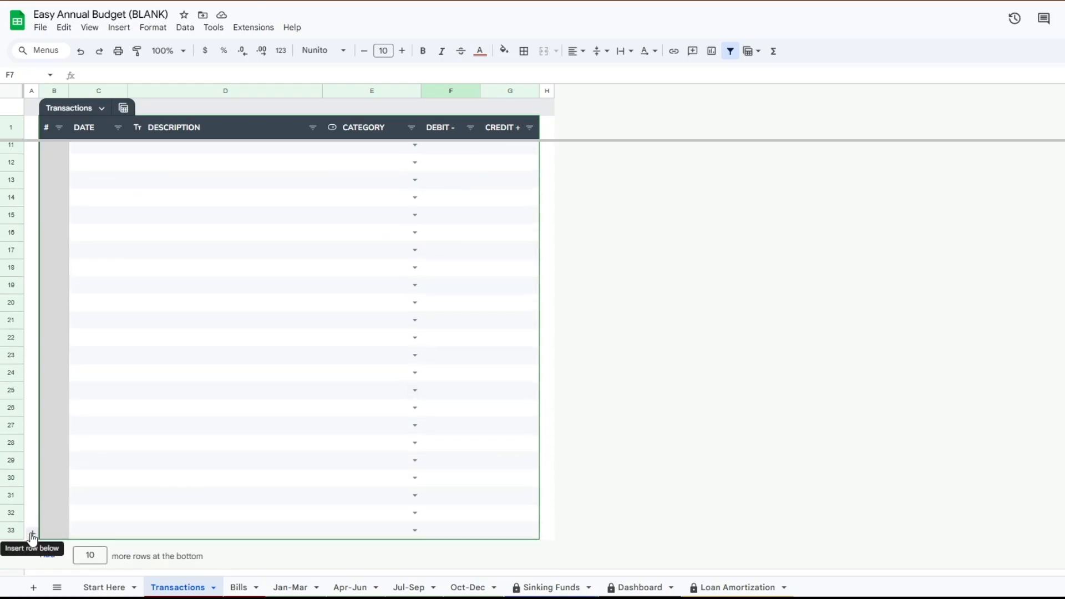
pyautogui.click(32, 536)
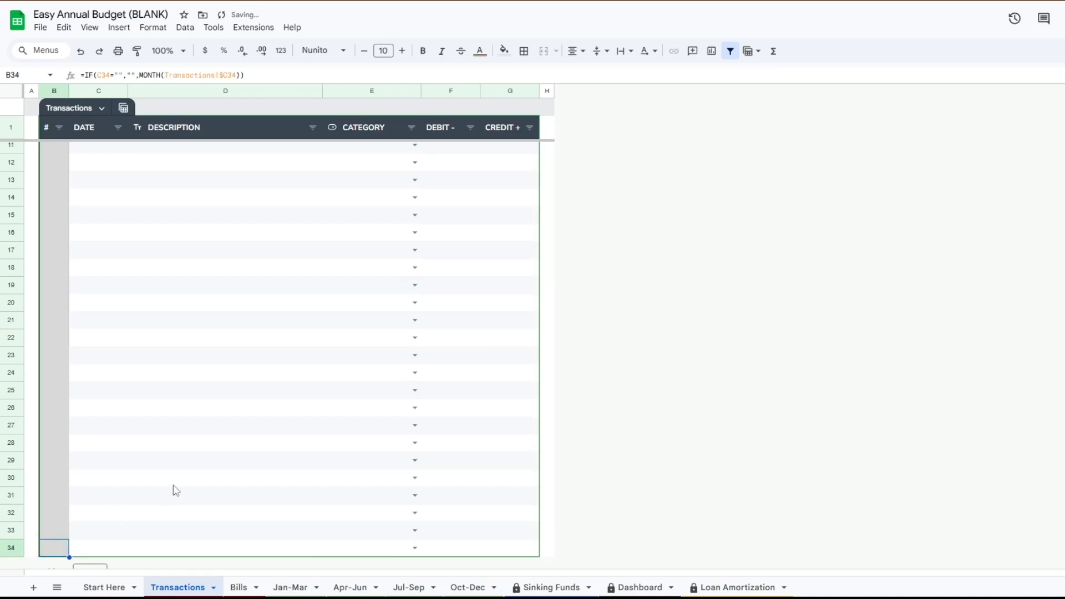
pyautogui.scroll(4, 172, 490)
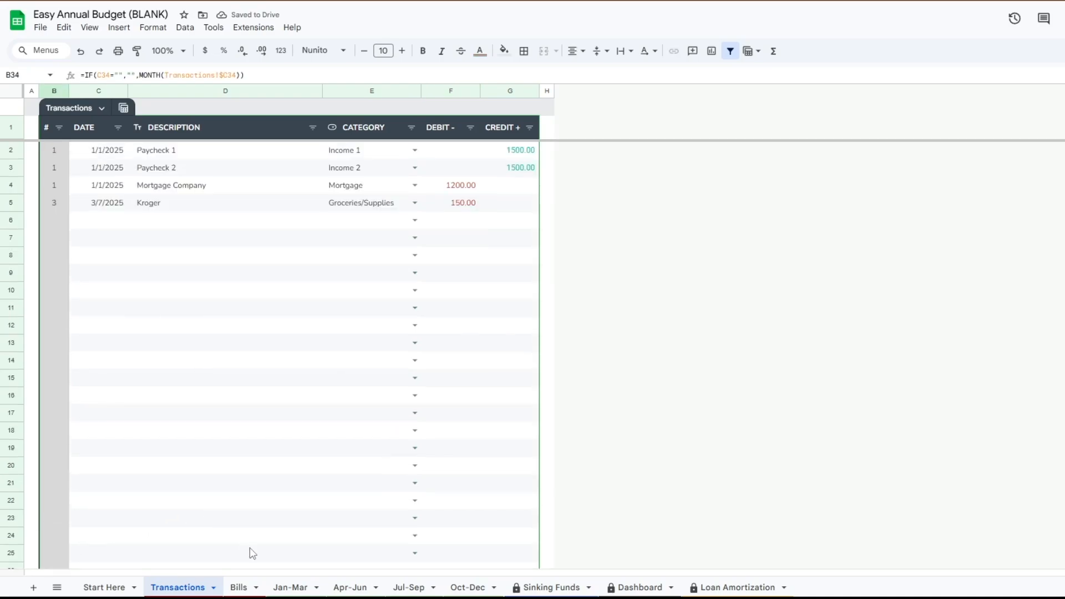
# Step: List AT&T, Netflix and Water Company as the first three providers on the Bills sheet
pyautogui.click(237, 587)
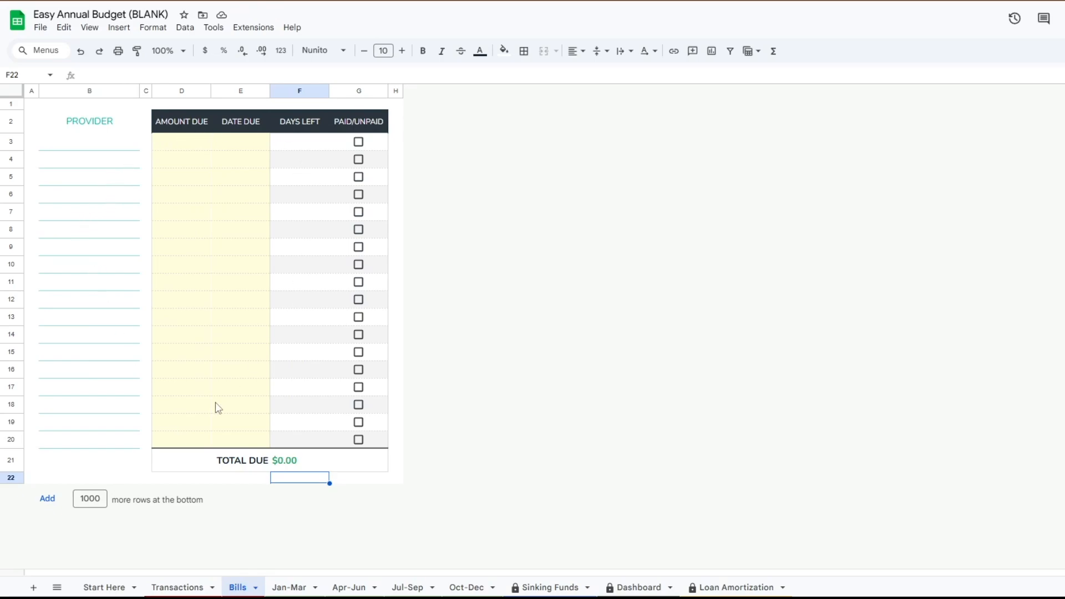
pyautogui.click(87, 146)
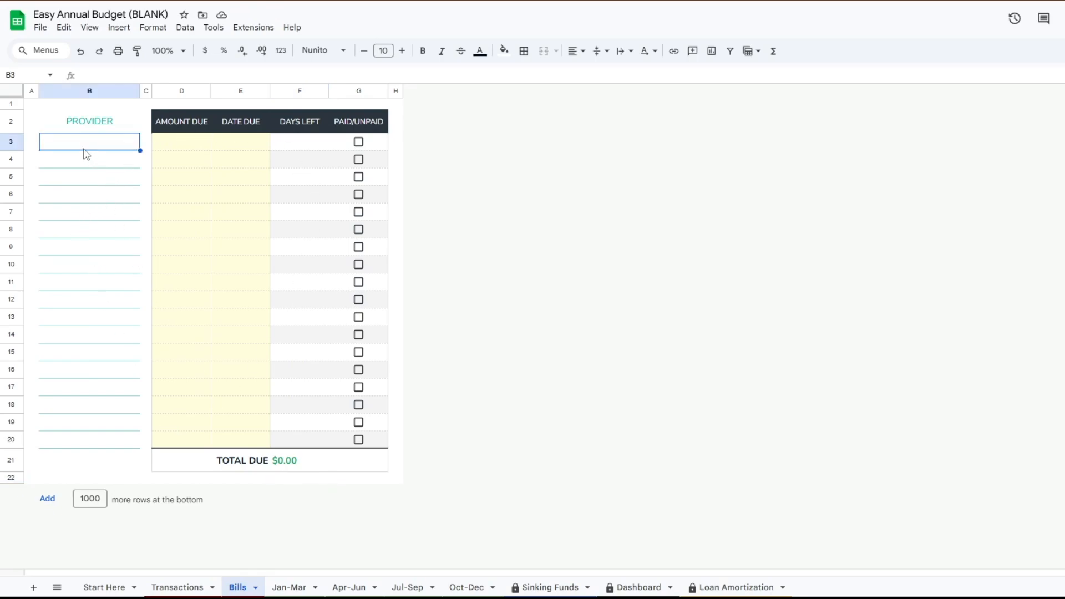
pyautogui.write('AT&T')
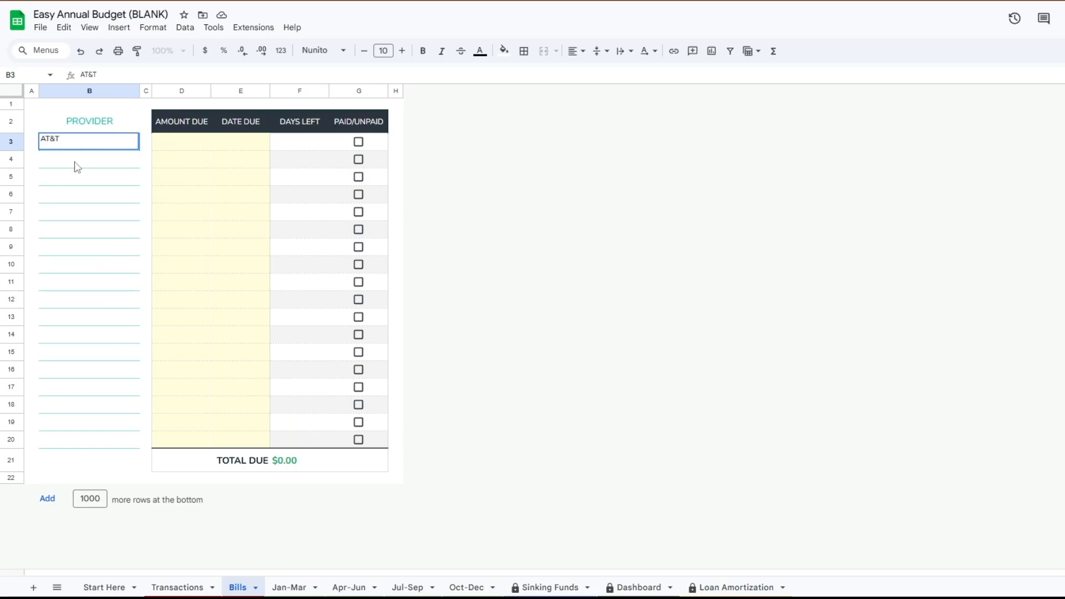
pyautogui.click(77, 167)
pyautogui.write('Net')
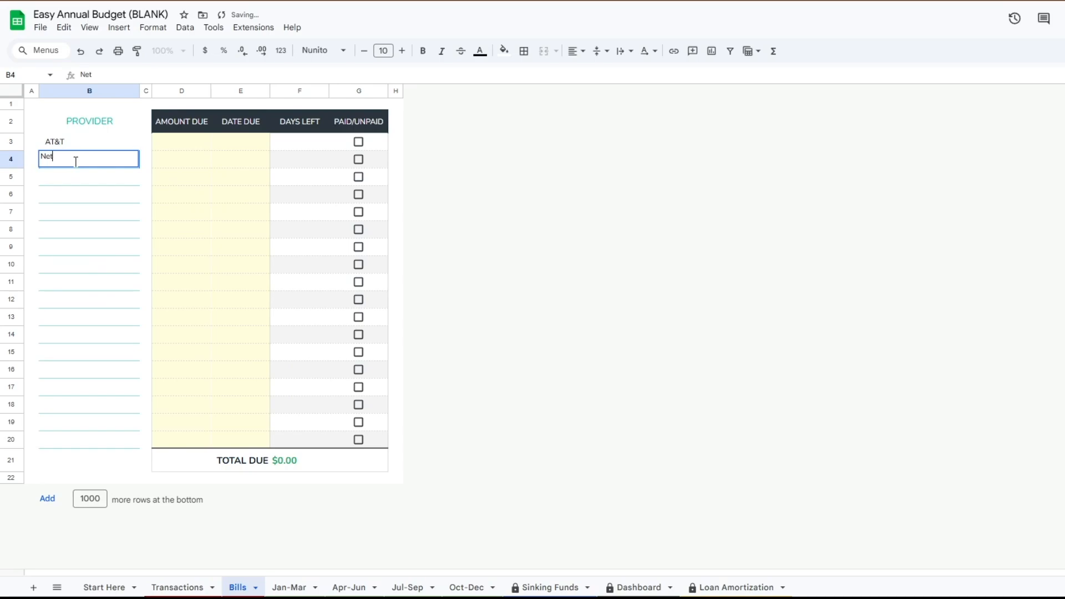
pyautogui.write('flix')
pyautogui.click(86, 180)
pyautogui.write('Water')
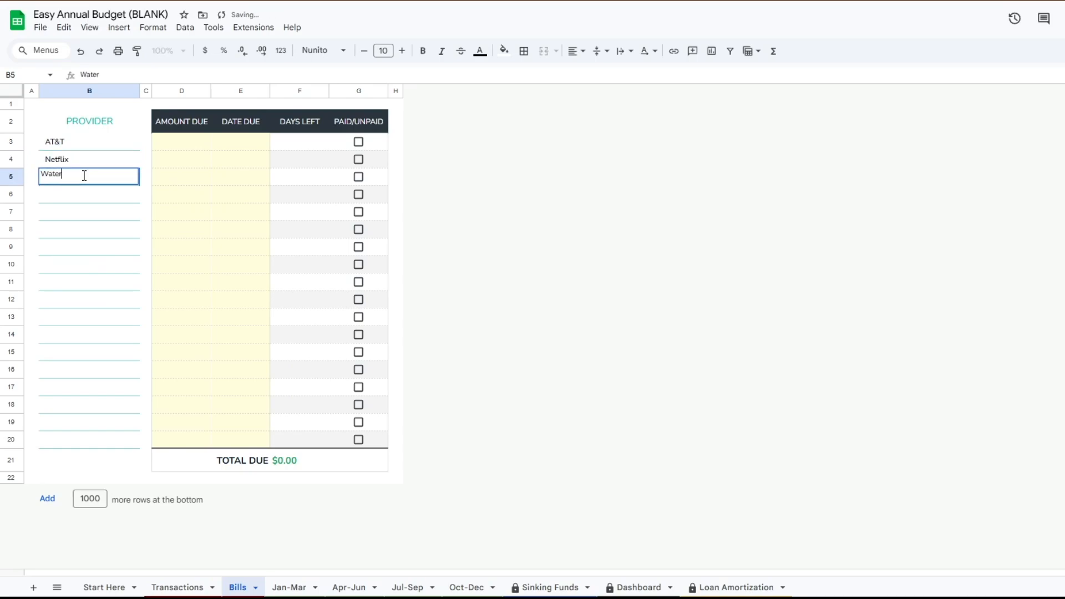
pyautogui.write(' Company')
# Step: Enter the amounts due as 80 for AT&T, 20 for Netflix and 50 for Water Company
pyautogui.click(185, 145)
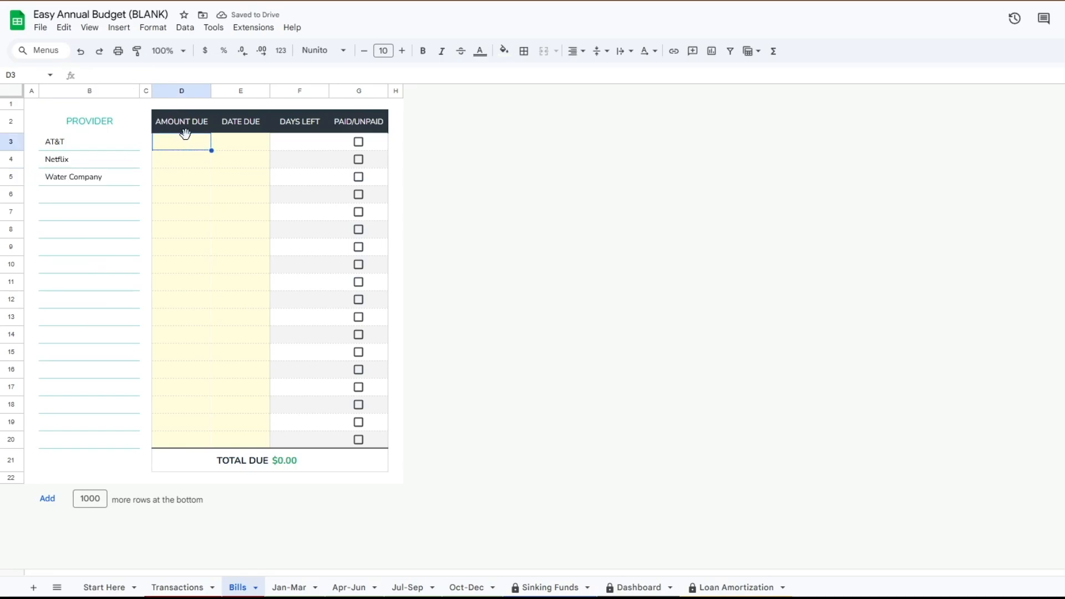
pyautogui.write('80')
pyautogui.click(184, 161)
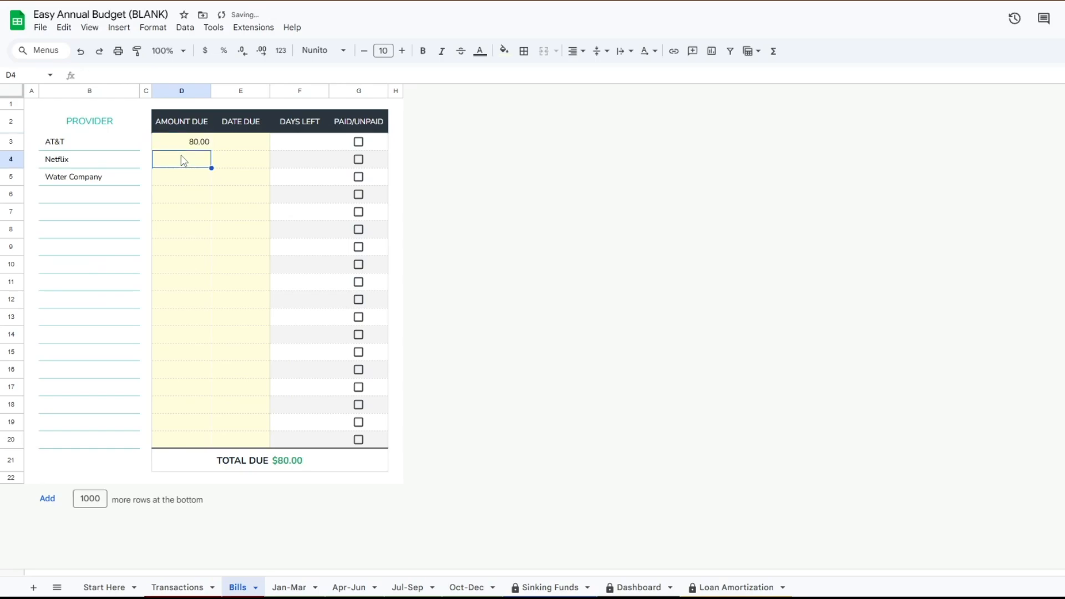
pyautogui.write('20')
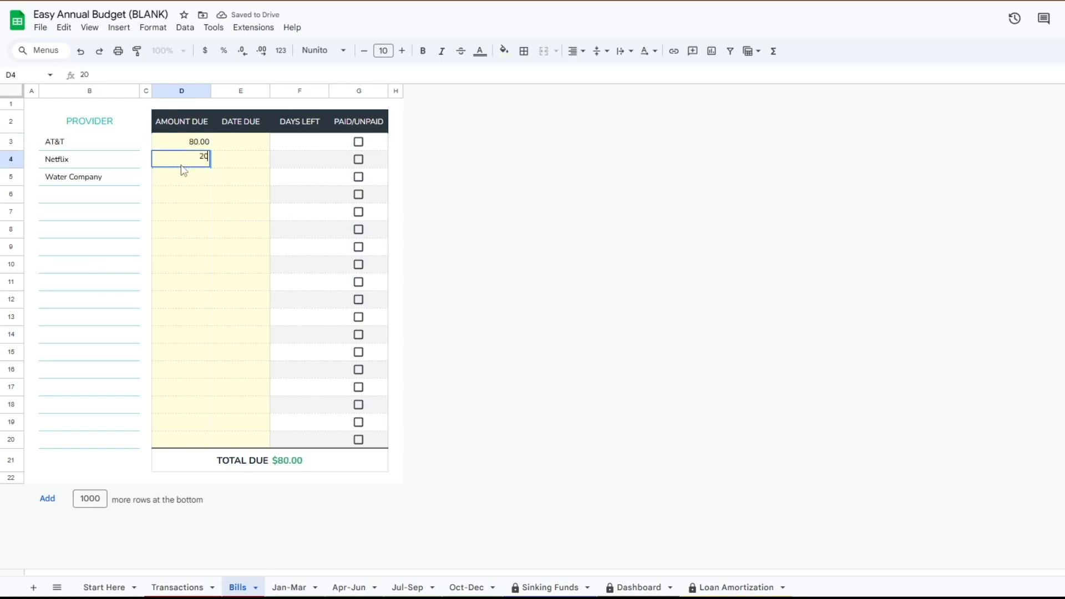
pyautogui.click(182, 178)
pyautogui.write('5')
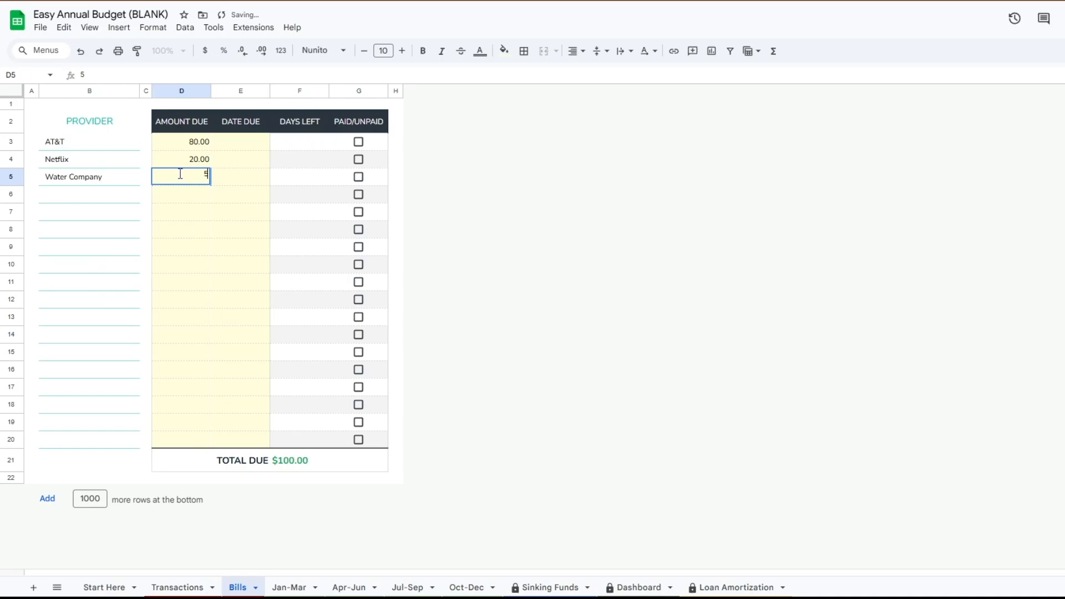
pyautogui.write('0')
pyautogui.click(186, 217)
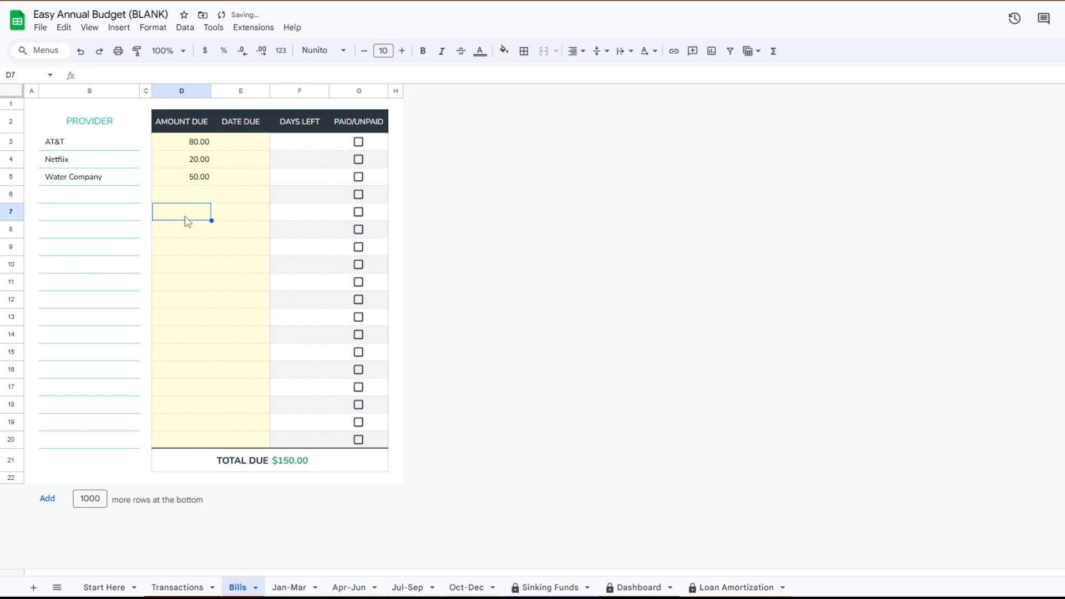
# Step: Set the due dates to 3/21/2025 for AT&T and 3/10/2025 for Netflix
pyautogui.click(251, 145)
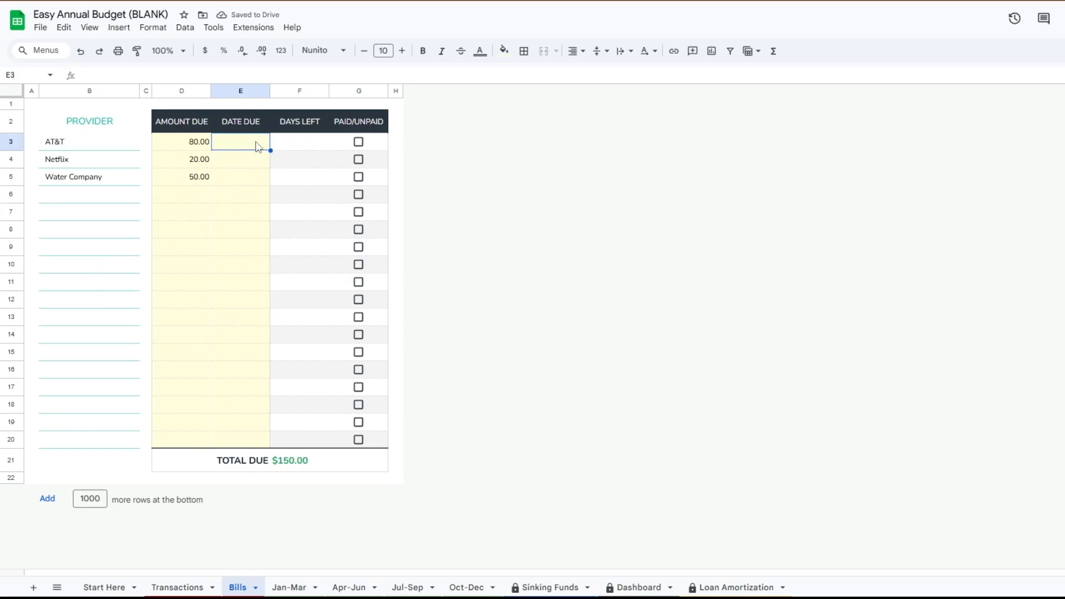
pyautogui.doubleClick(257, 147)
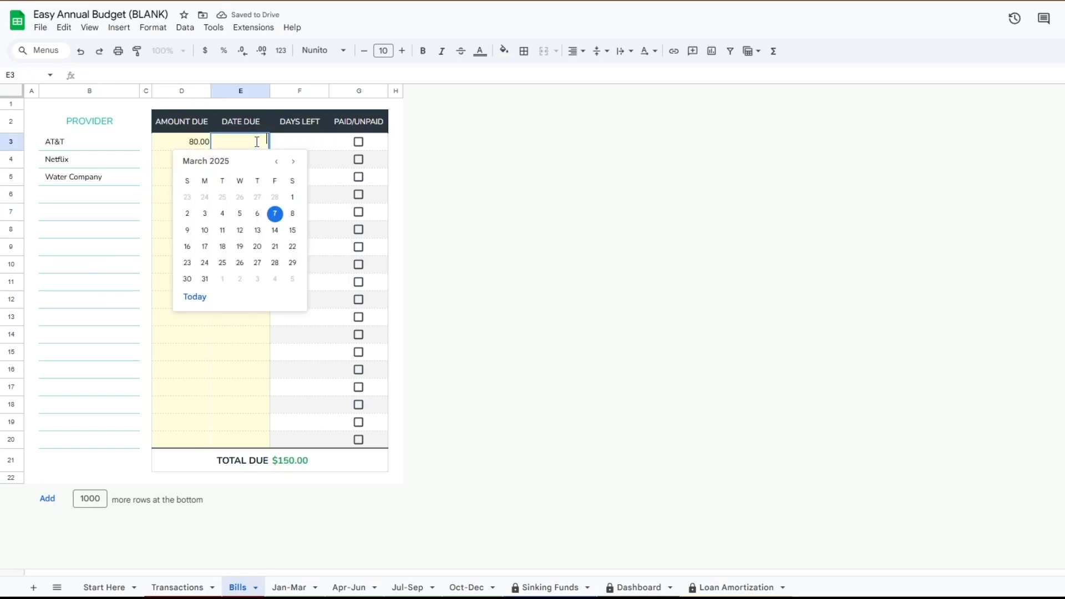
pyautogui.click(275, 248)
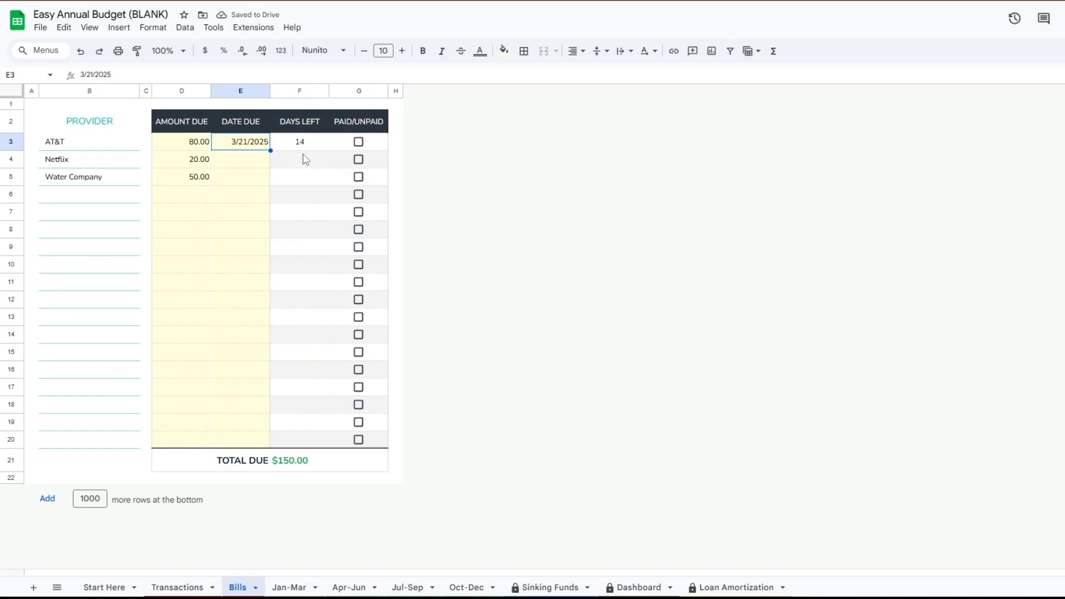
pyautogui.doubleClick(255, 159)
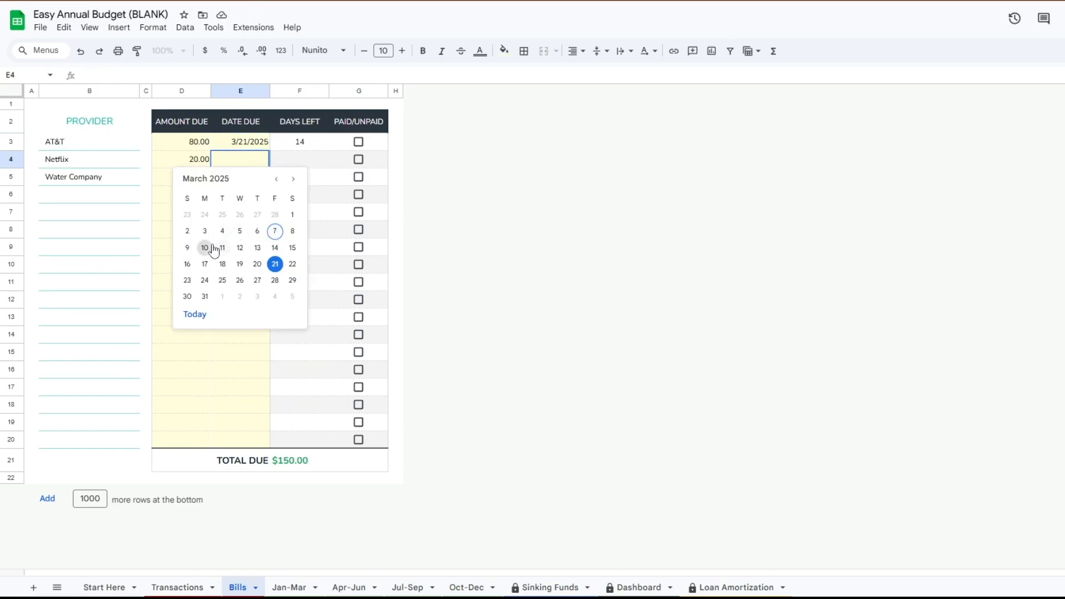
pyautogui.click(205, 248)
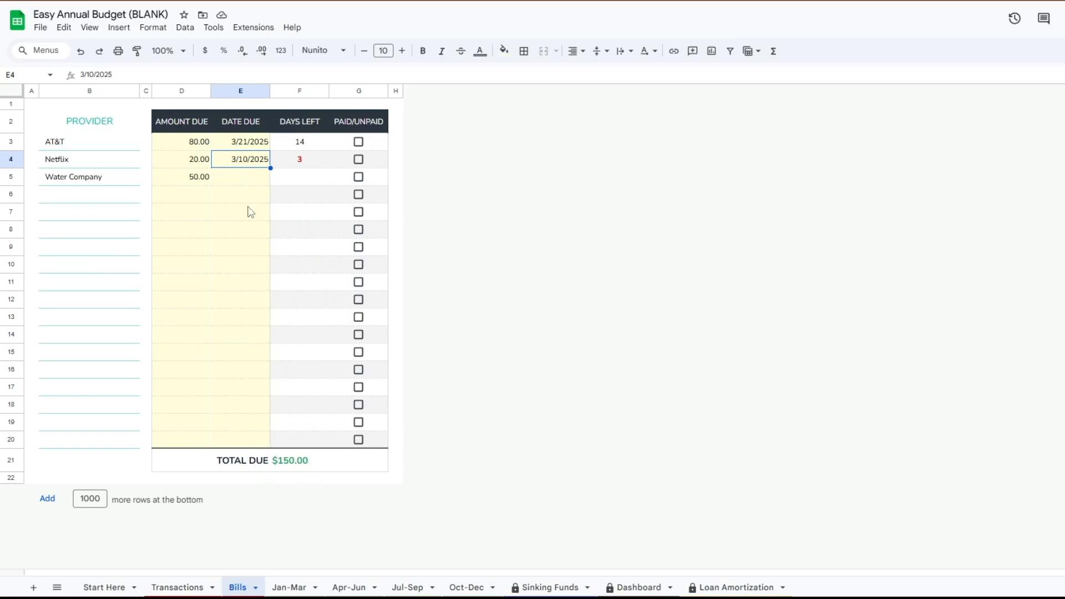
# Step: Mark the AT&T bill as paid and back to unpaid, and change its due date to 4/18/2025
pyautogui.click(359, 143)
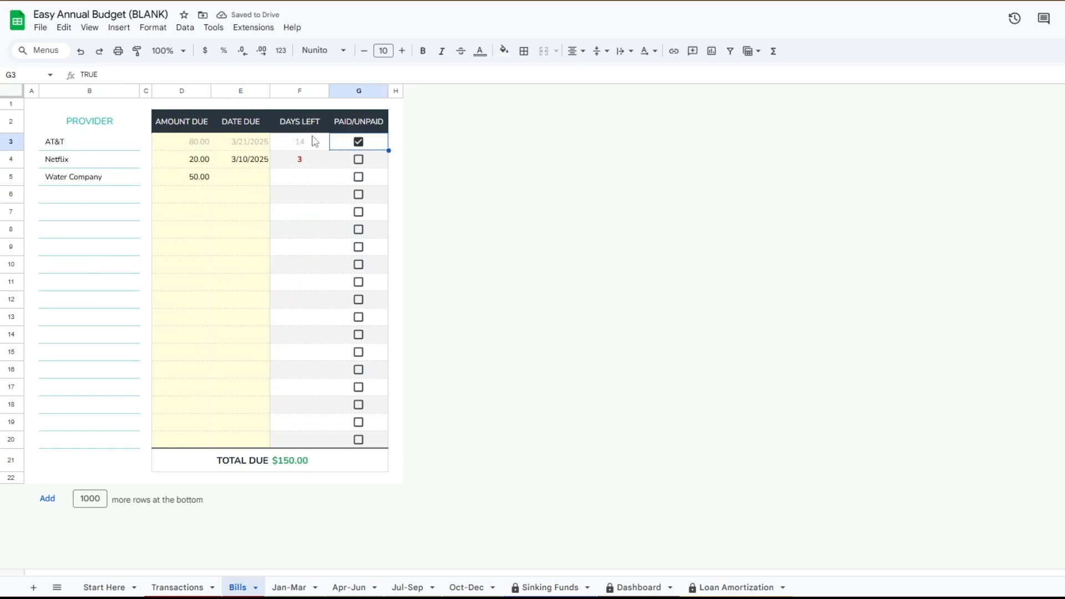
pyautogui.click(358, 143)
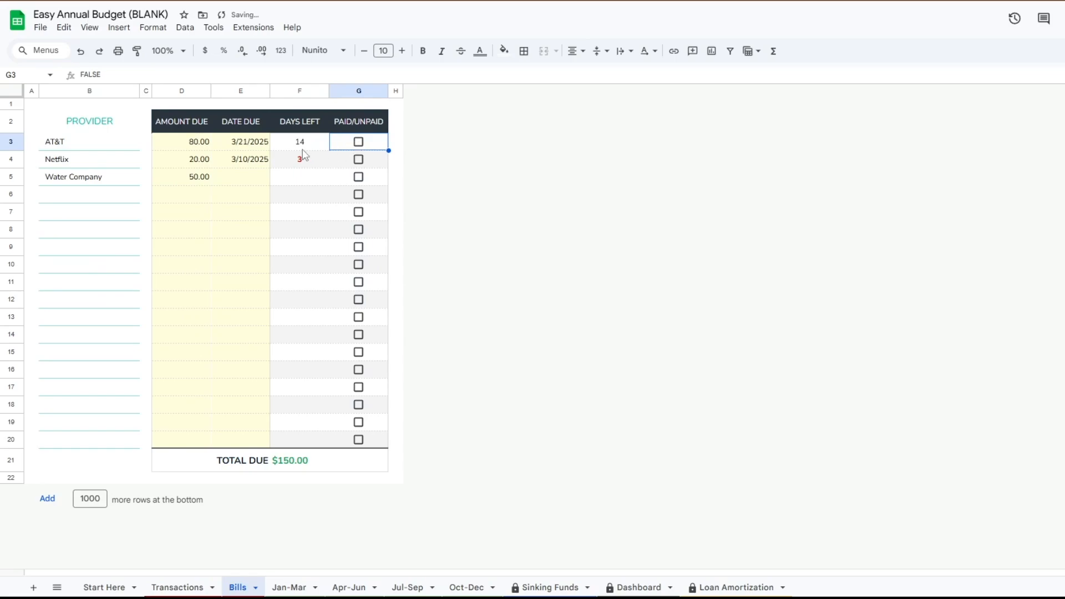
pyautogui.doubleClick(254, 148)
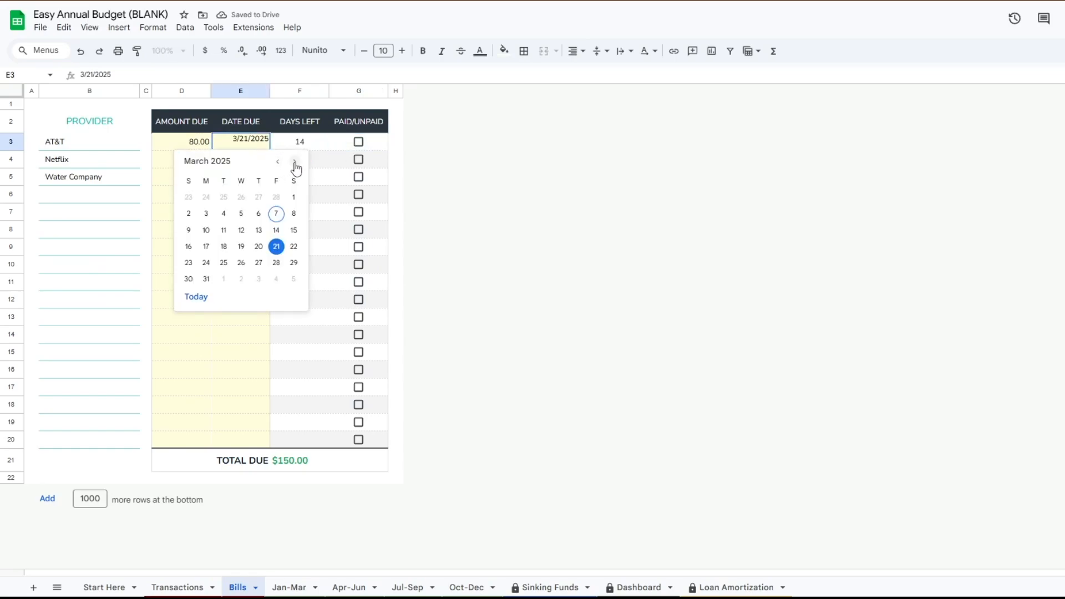
pyautogui.click(294, 163)
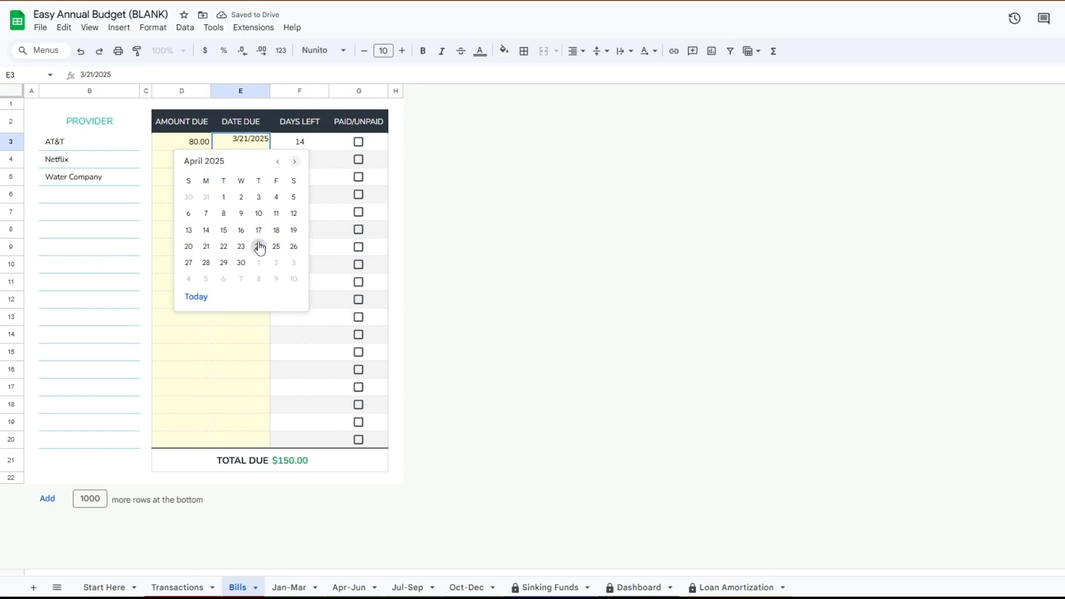
pyautogui.click(276, 230)
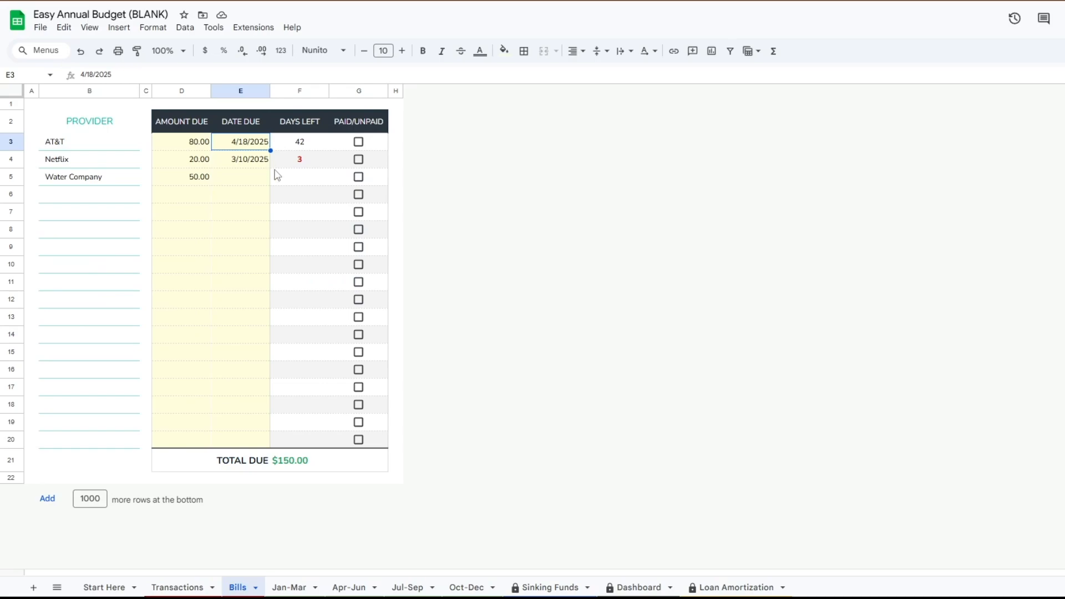
pyautogui.click(244, 181)
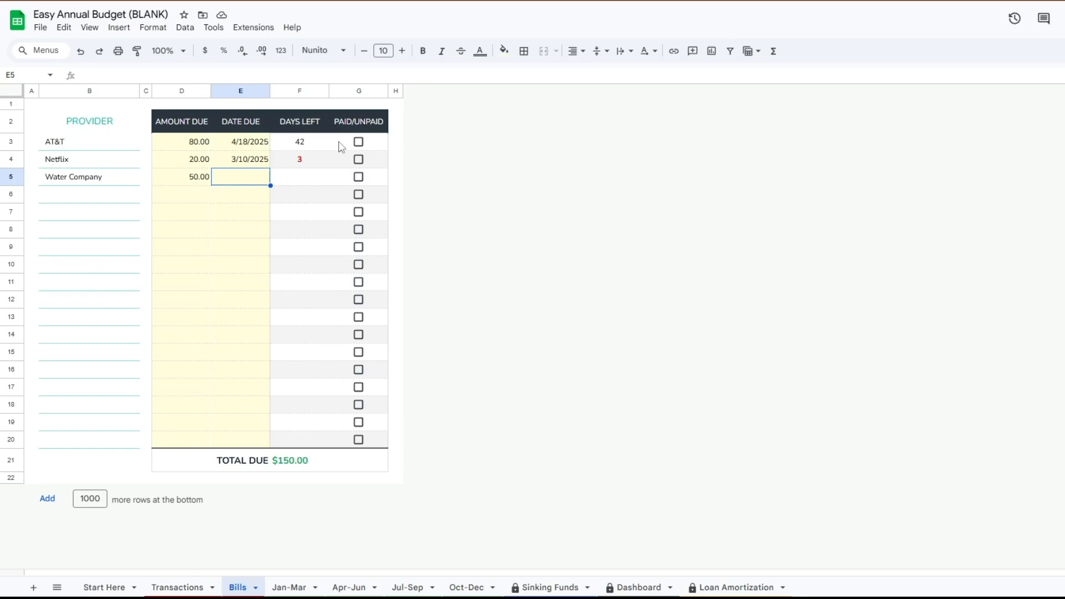
# Step: Clear the due dates of the AT&T and Netflix bills
pyautogui.click(234, 145)
pyautogui.press('Delete')
pyautogui.click(227, 160)
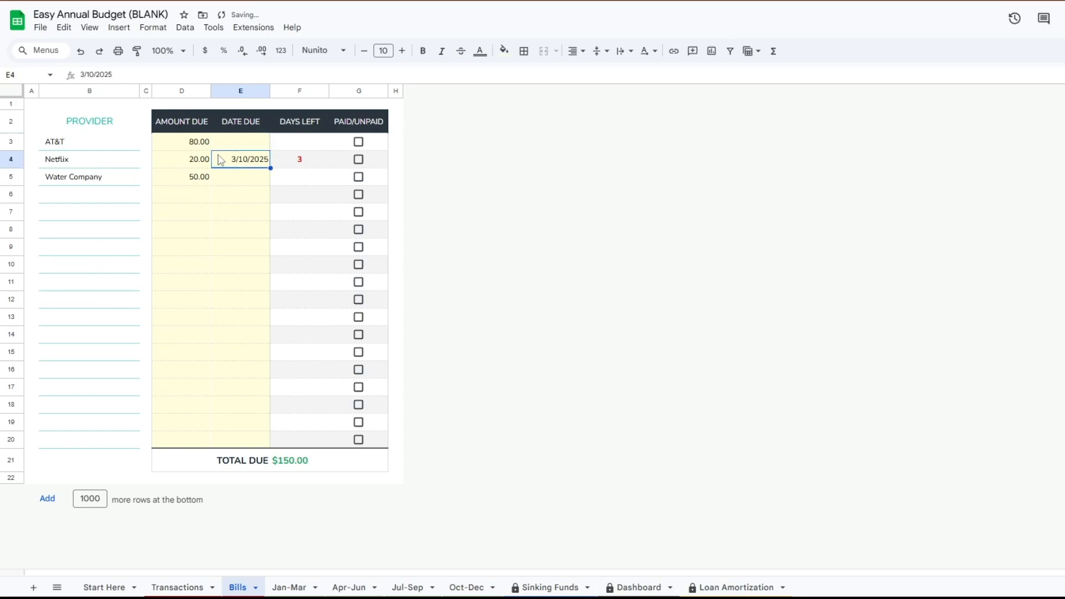
pyautogui.press('Delete')
# Step: Clear the amounts due for AT&T, Netflix and Water Company
pyautogui.click(201, 147)
pyautogui.press('Delete')
pyautogui.click(201, 160)
pyautogui.press('Delete')
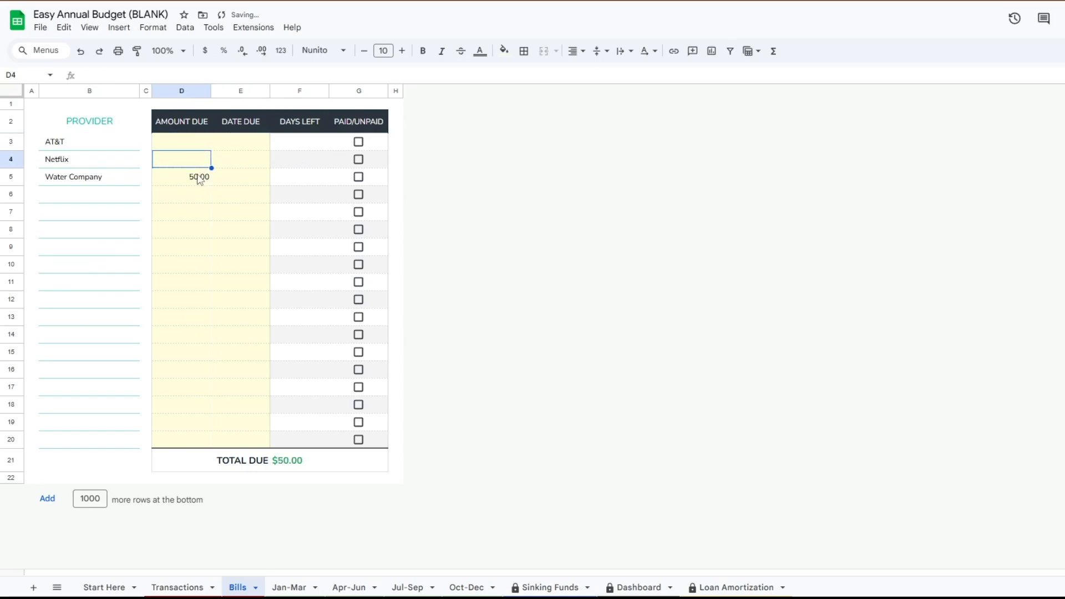
pyautogui.click(200, 177)
pyautogui.press('Delete')
pyautogui.click(187, 221)
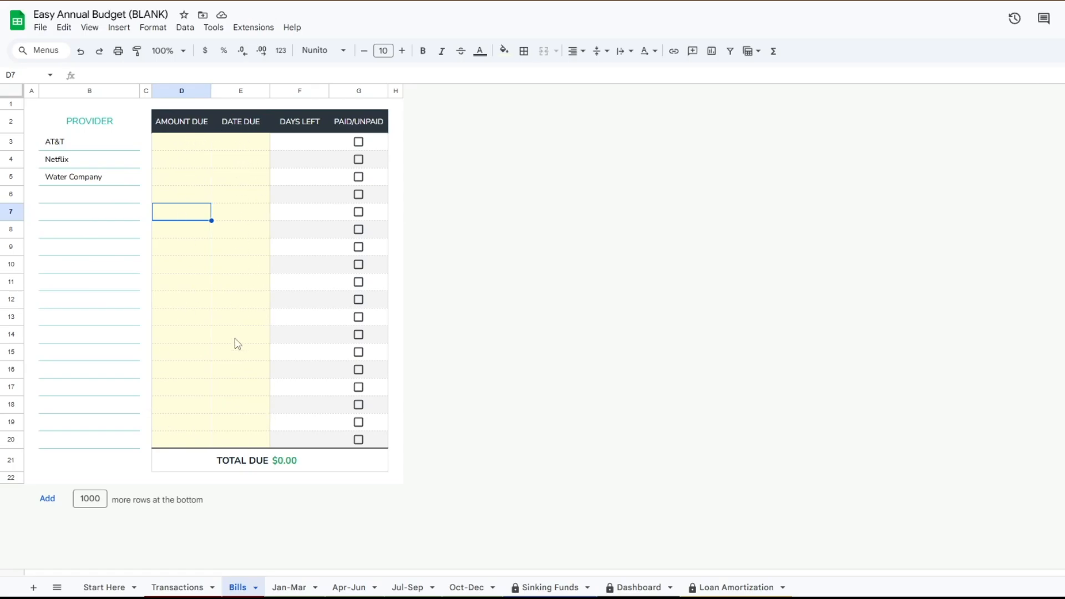
# Step: Remove AT&T, Netflix and Water Company from the provider list on the Bills sheet
pyautogui.click(289, 587)
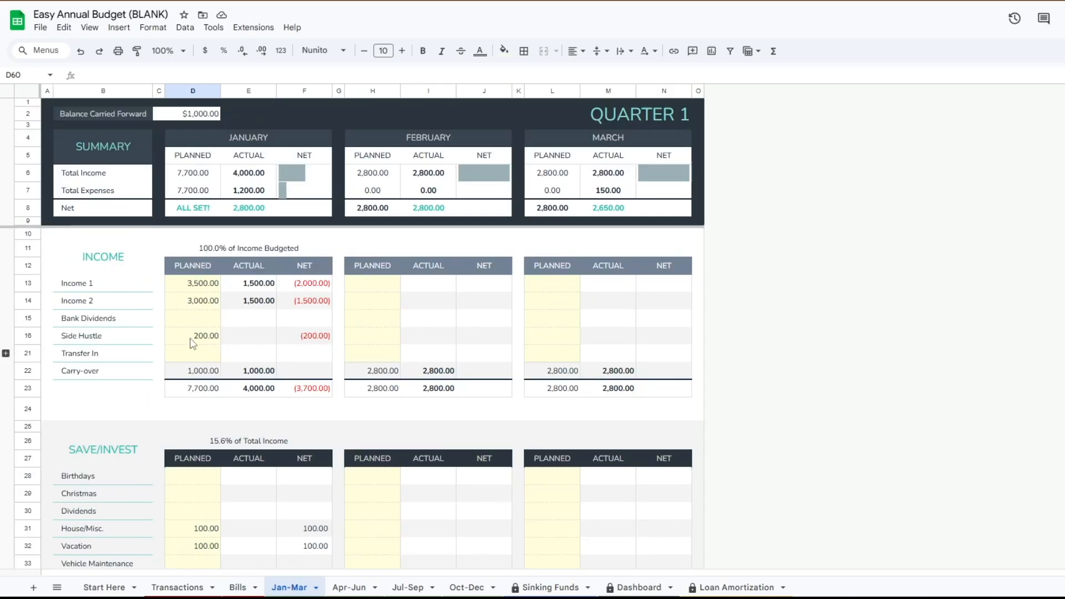
pyautogui.click(113, 588)
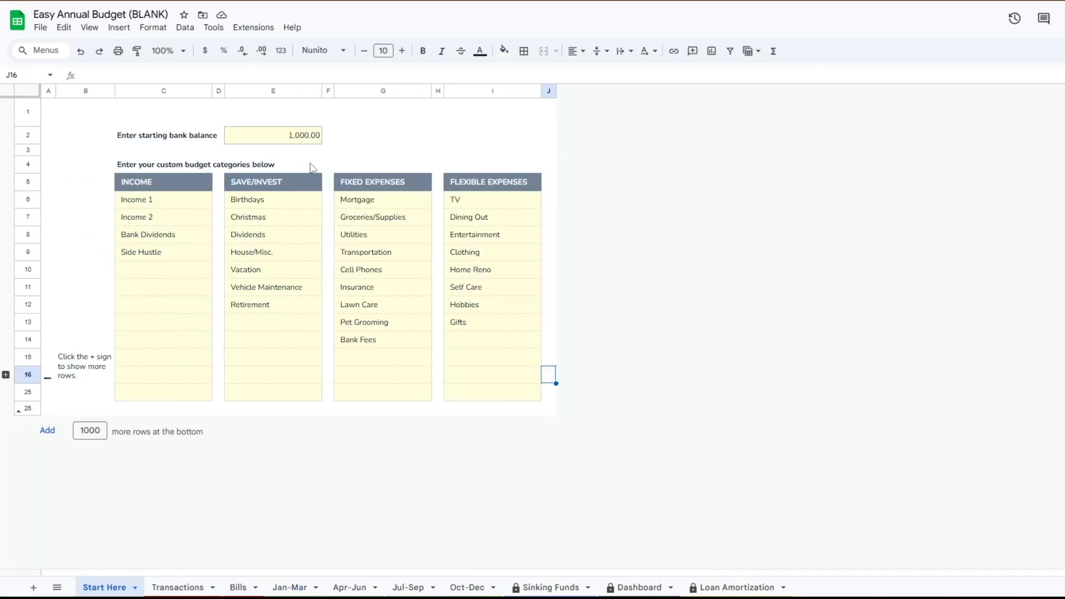
pyautogui.click(252, 590)
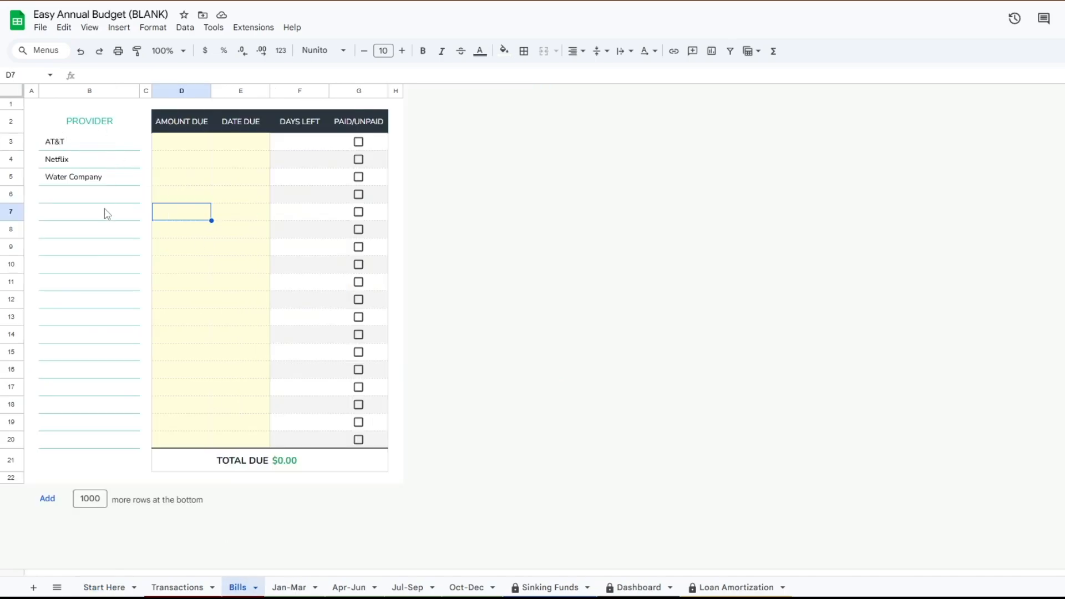
pyautogui.click(81, 146)
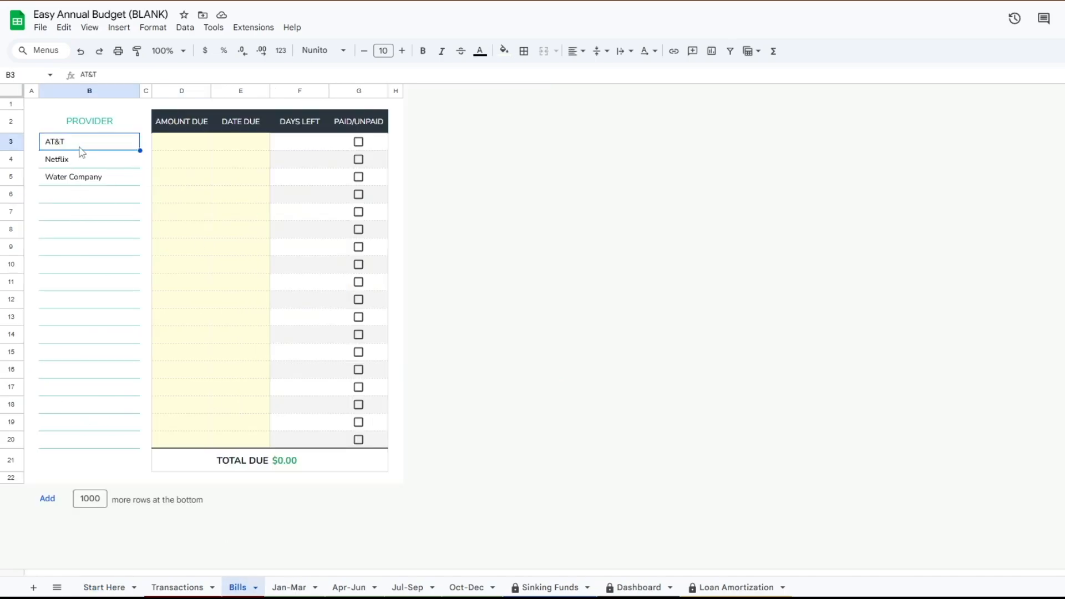
pyautogui.press('Delete')
pyautogui.click(84, 160)
pyautogui.press('Delete')
pyautogui.click(89, 180)
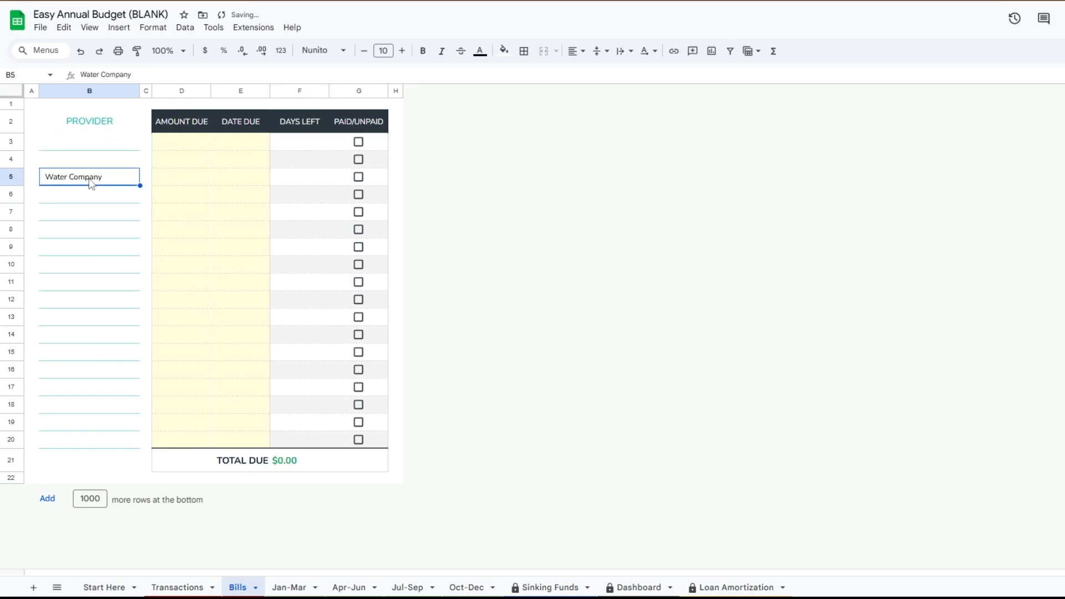
pyautogui.press('Delete')
pyautogui.click(92, 233)
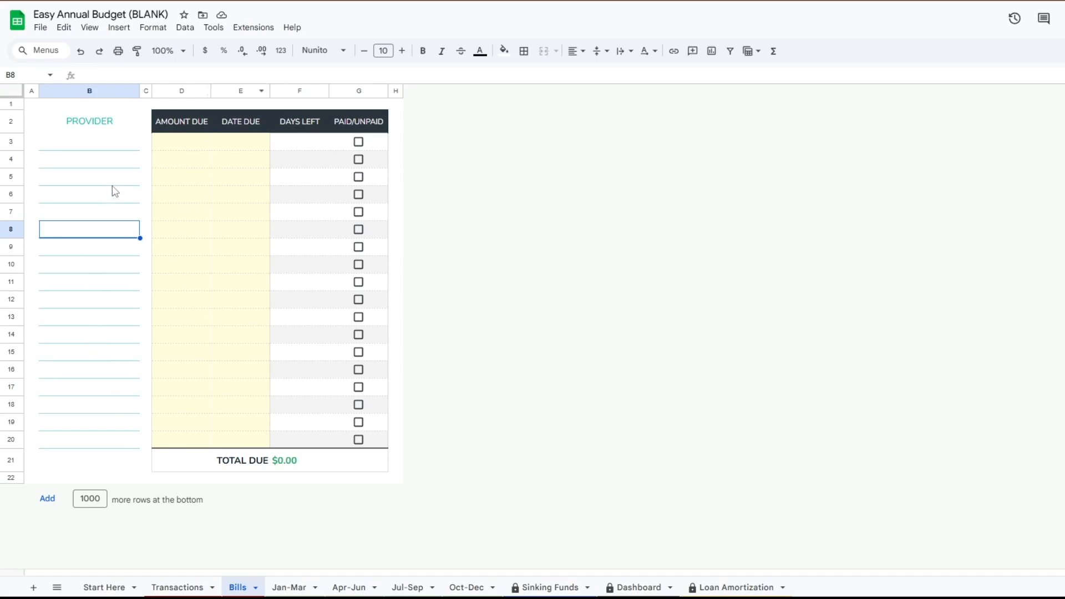
# Step: On the Sinking Funds sheet, enter starting balances of 100 for Birthdays and 200 for Christmas
pyautogui.click(290, 588)
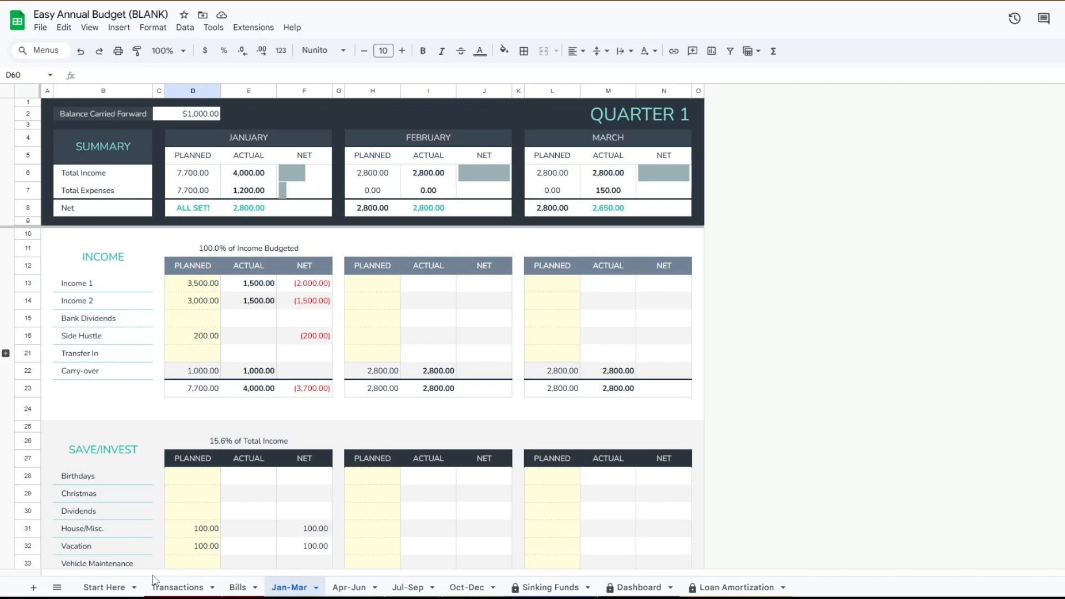
pyautogui.click(561, 589)
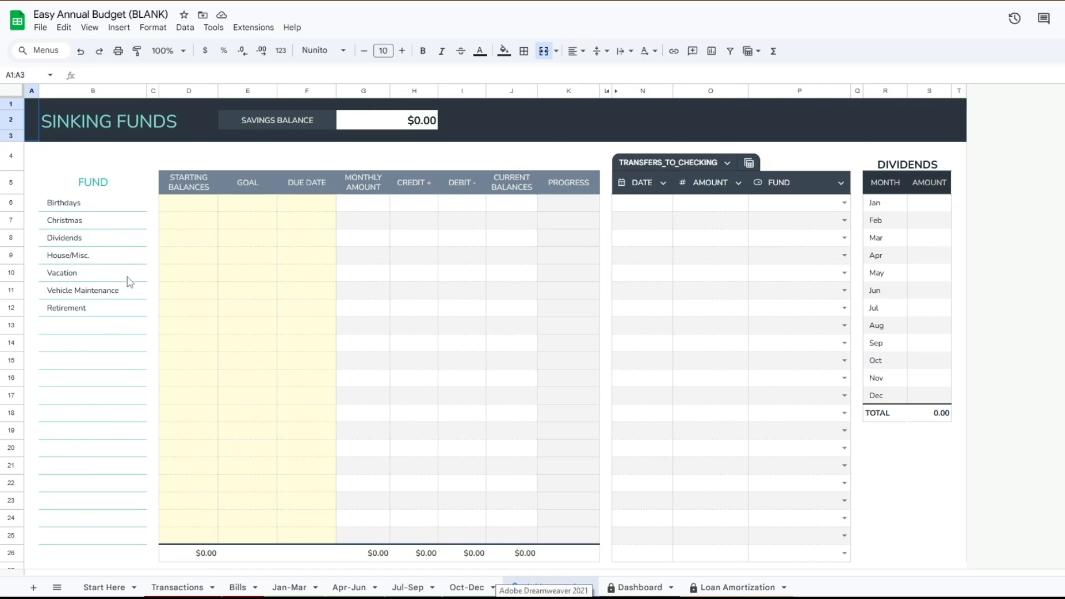
pyautogui.click(114, 587)
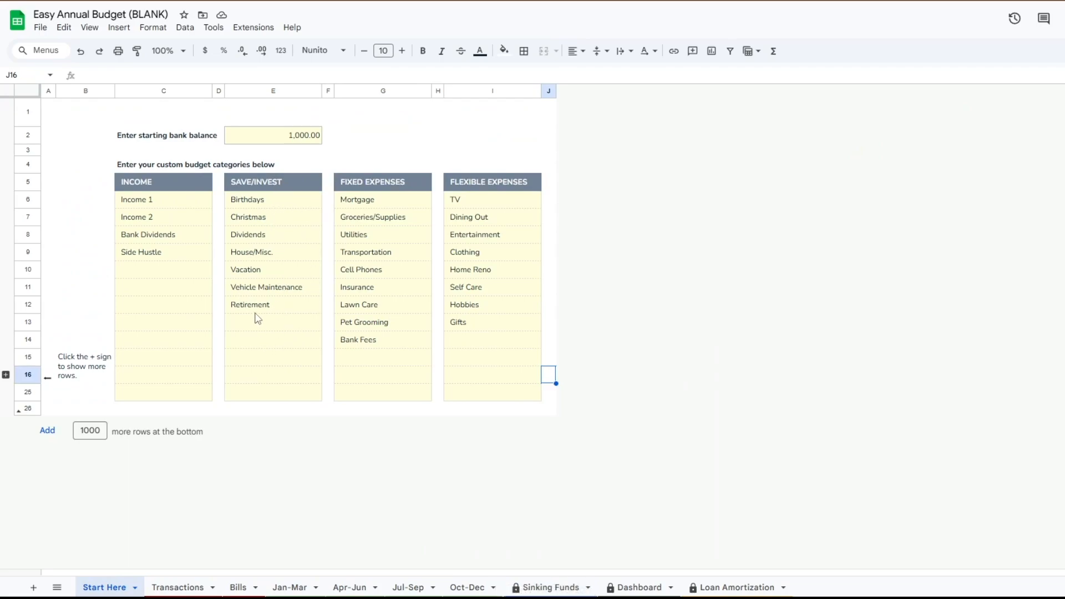
pyautogui.click(551, 588)
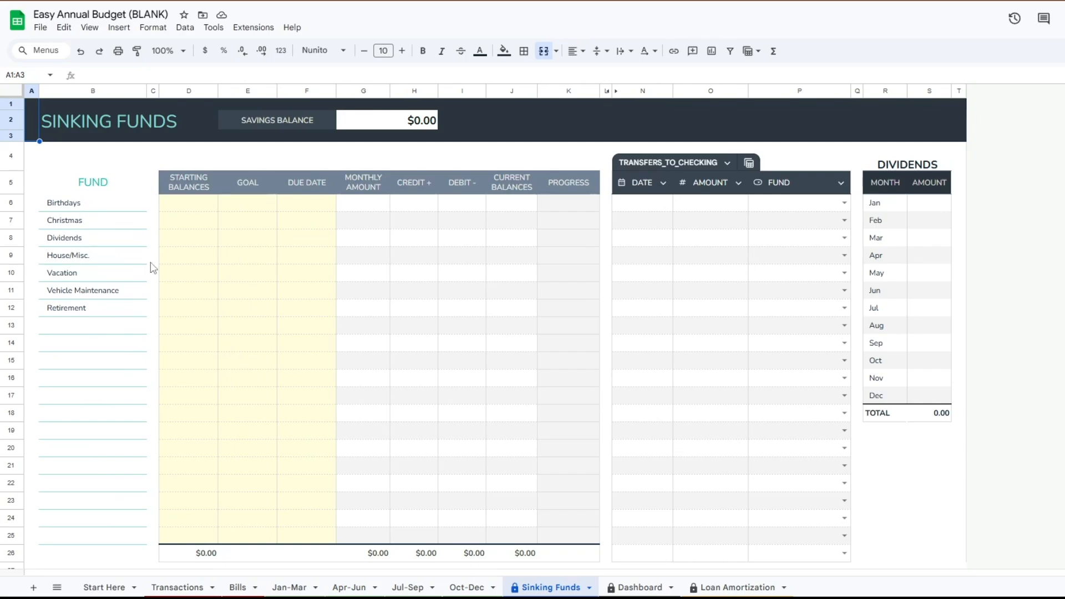
pyautogui.click(190, 209)
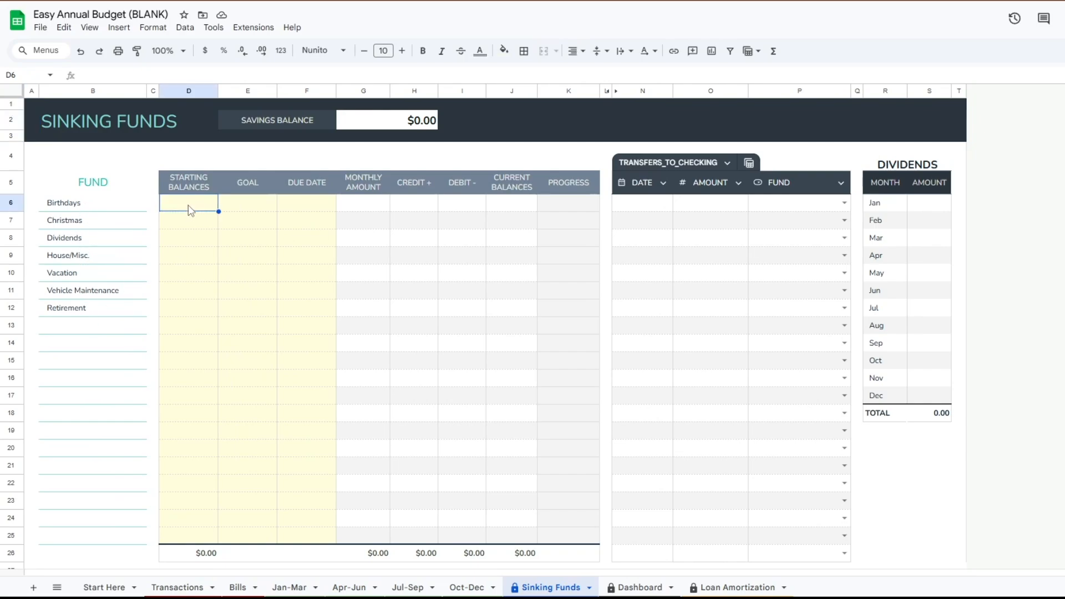
pyautogui.write('100')
pyautogui.press('Return')
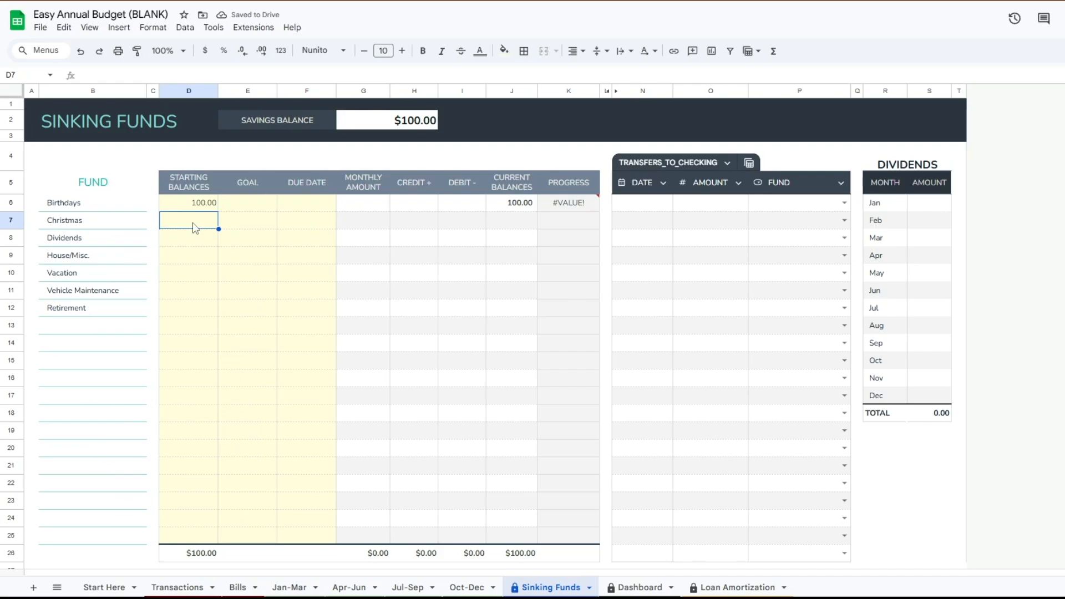
pyautogui.write('200')
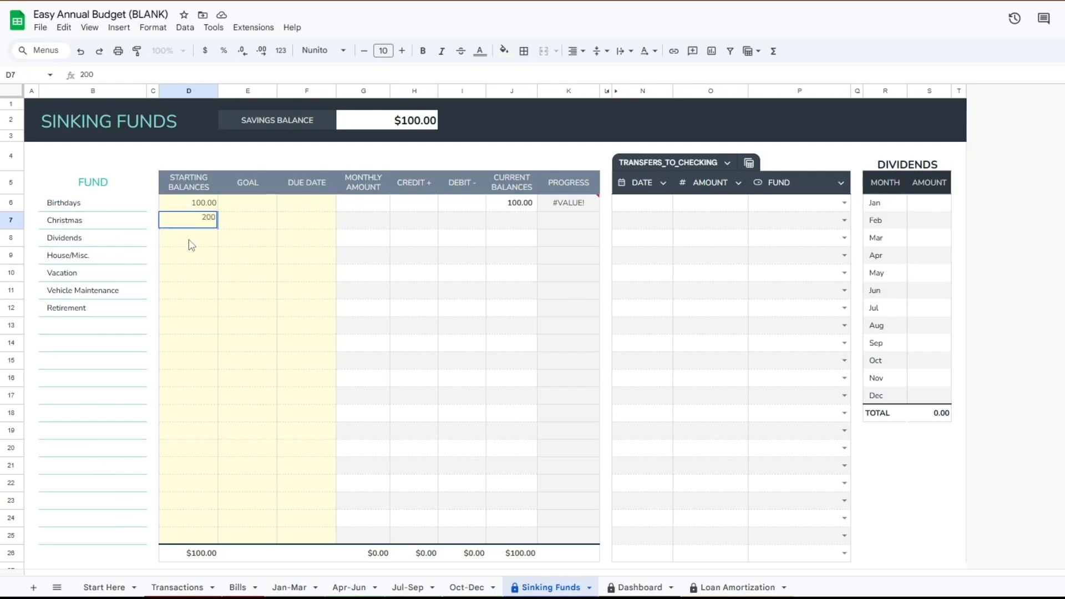
pyautogui.press('Return')
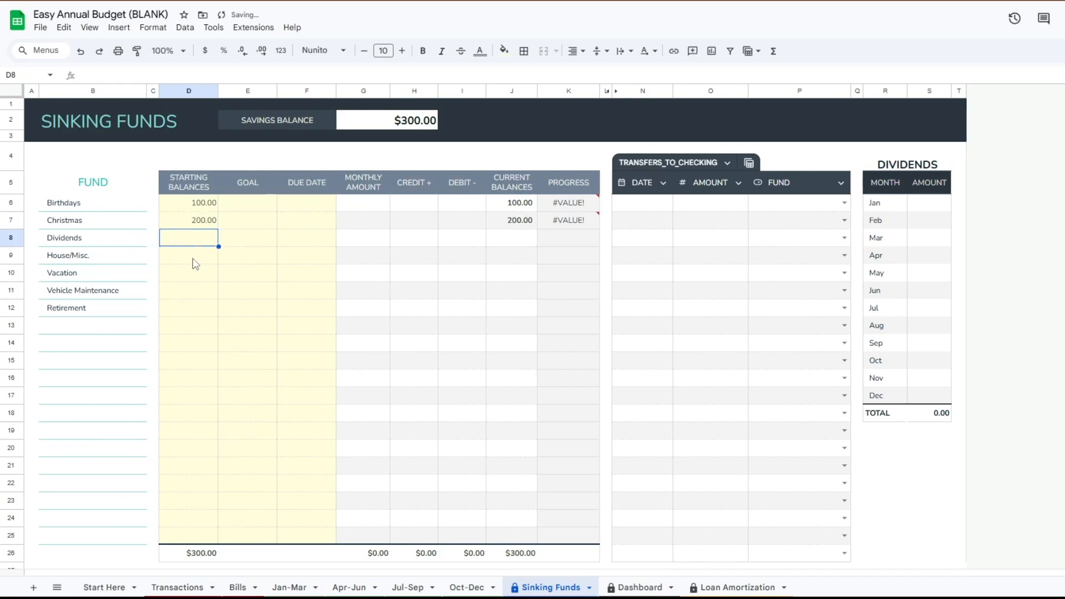
# Step: Enter starting balances of 500 for House/Misc., 1000 for Vacation and 500 for Vehicle Maintenance
pyautogui.click(195, 261)
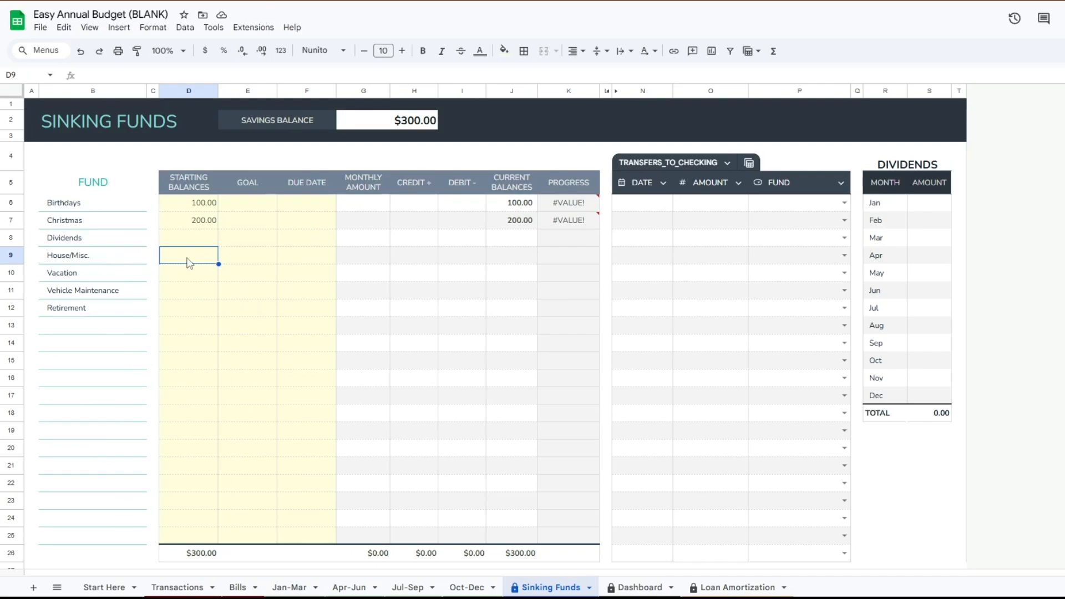
pyautogui.write('500')
pyautogui.press('Return')
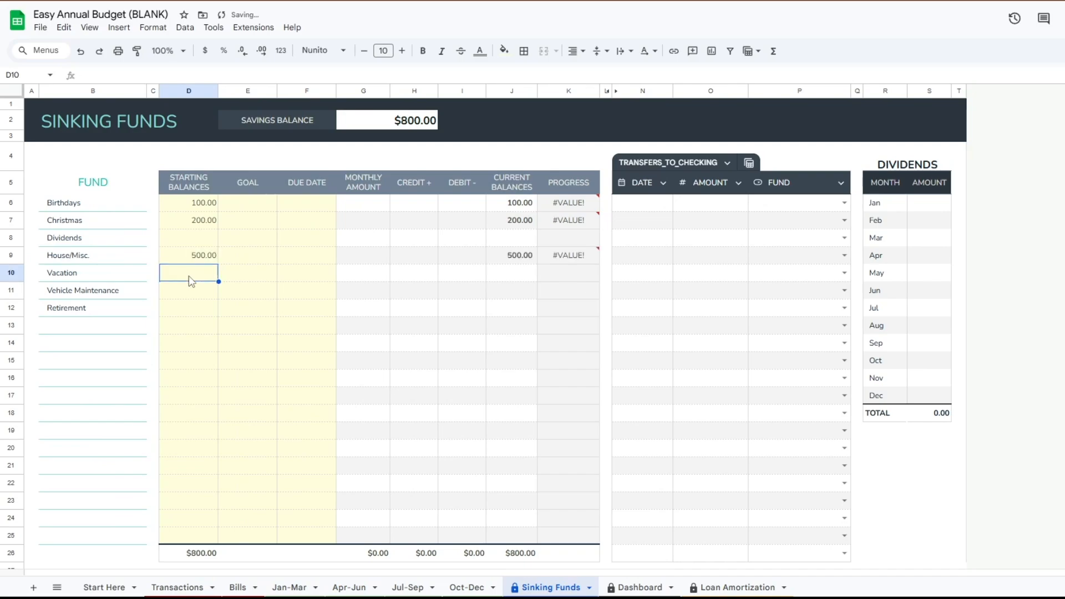
pyautogui.write('1000')
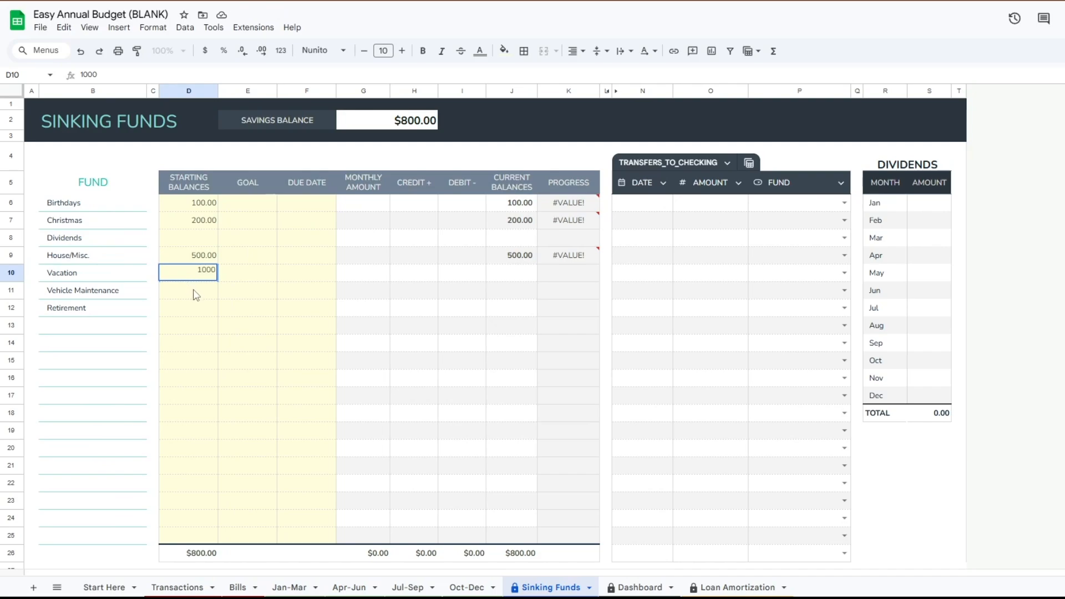
pyautogui.press('Return')
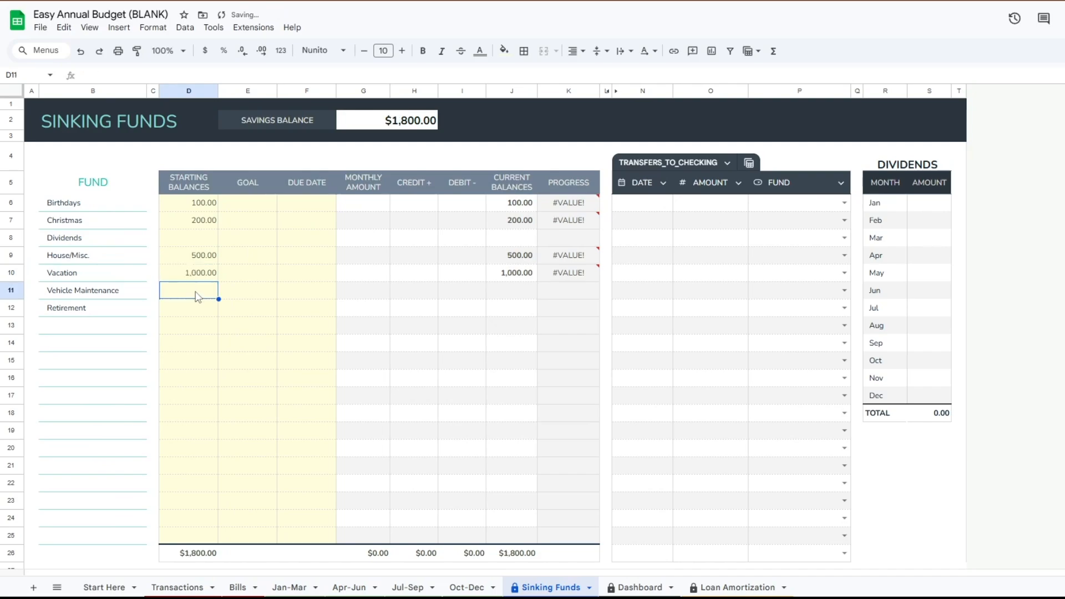
pyautogui.write('500')
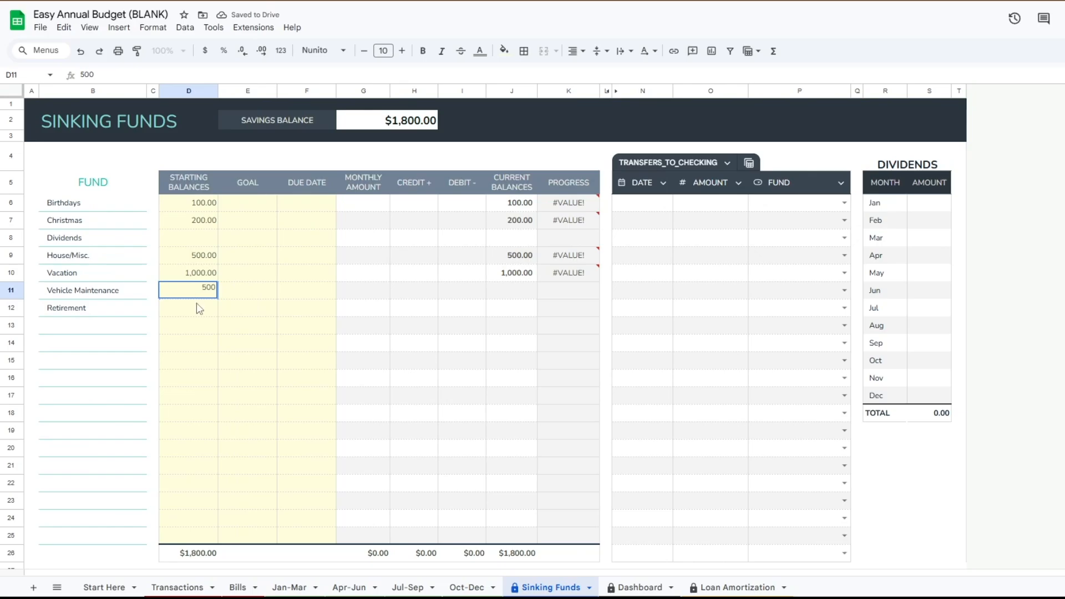
pyautogui.press('Return')
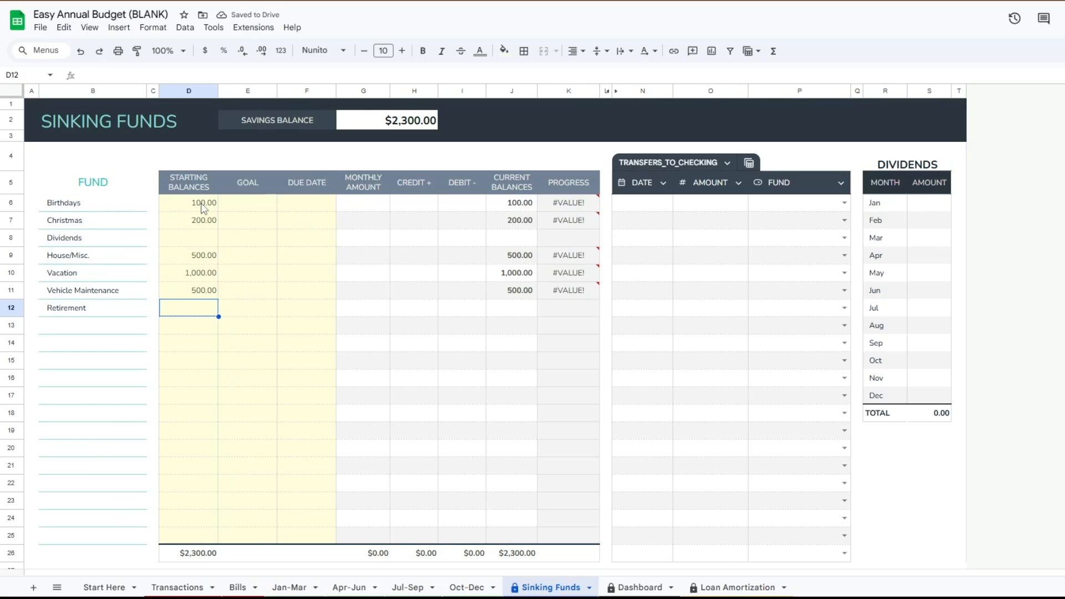
# Step: Give the Birthdays fund a goal of 300 and a due date of 6/9/2025
pyautogui.click(258, 206)
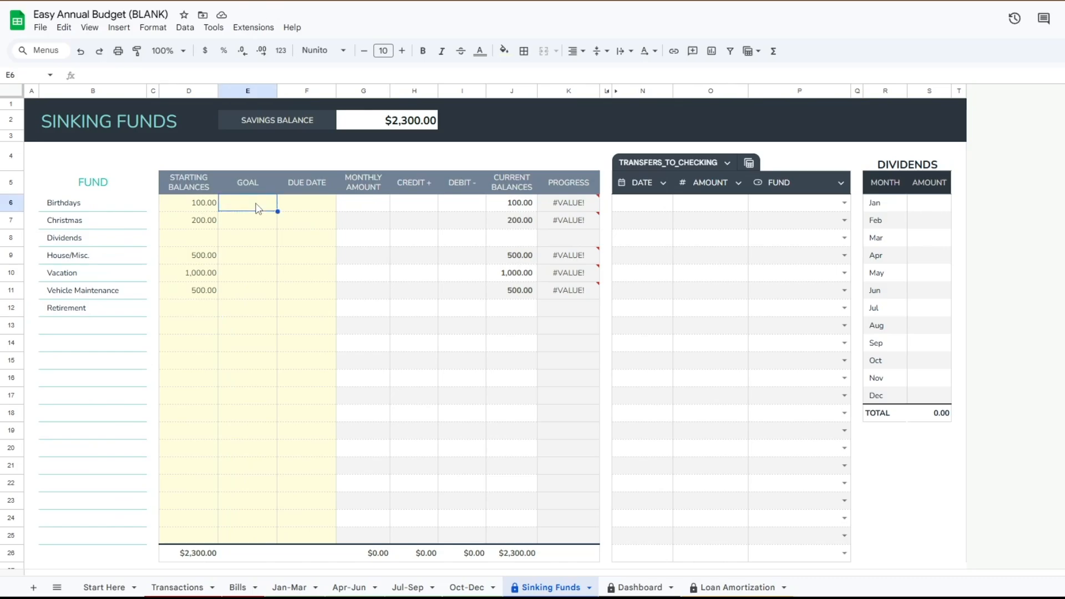
pyautogui.write('300')
pyautogui.click(257, 222)
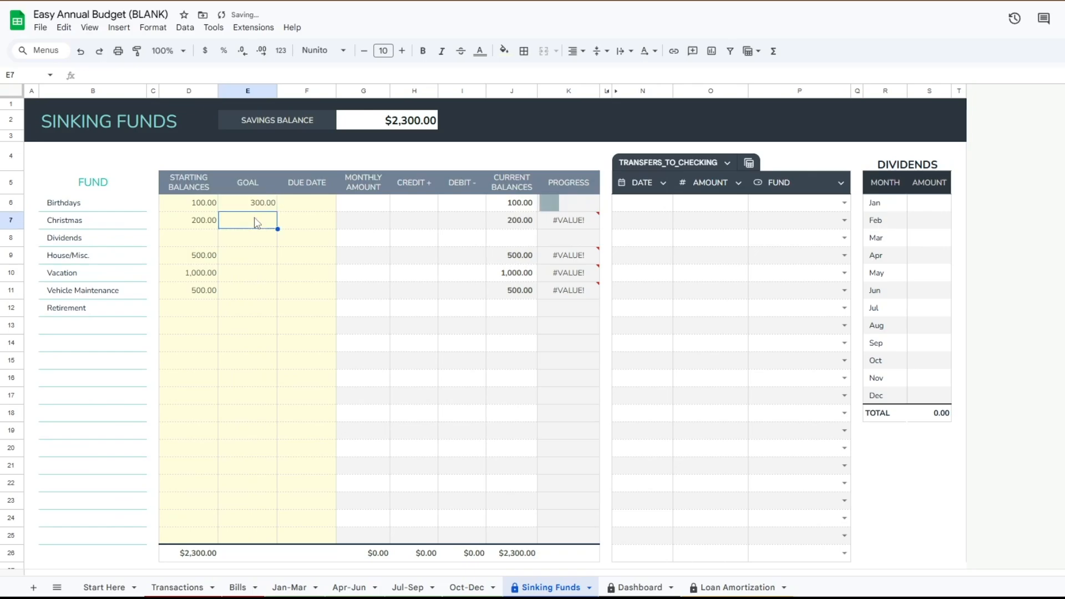
pyautogui.doubleClick(311, 203)
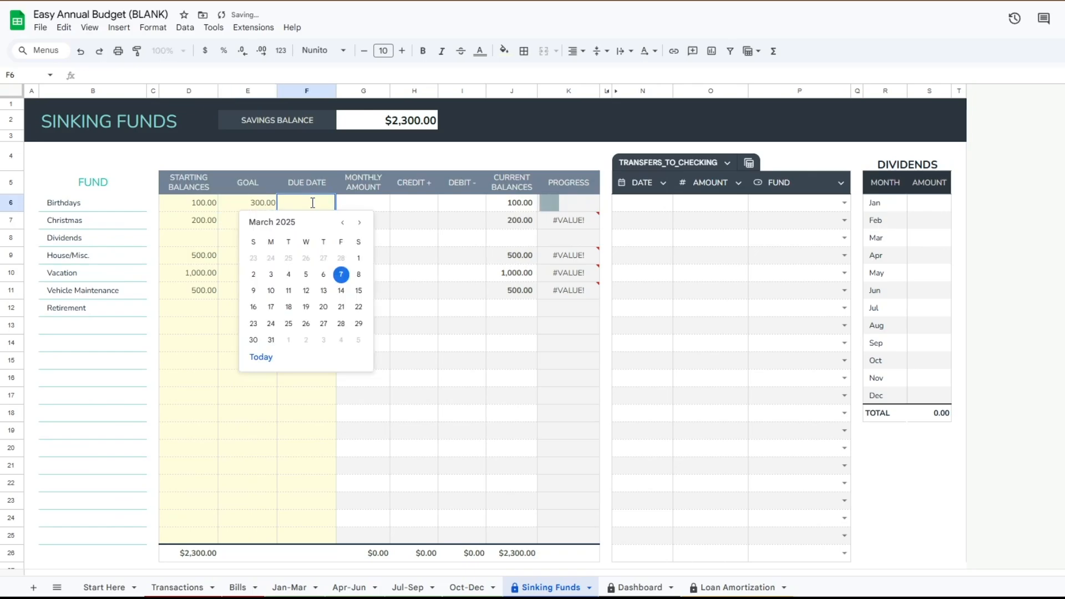
pyautogui.click(360, 222)
pyautogui.click(359, 222)
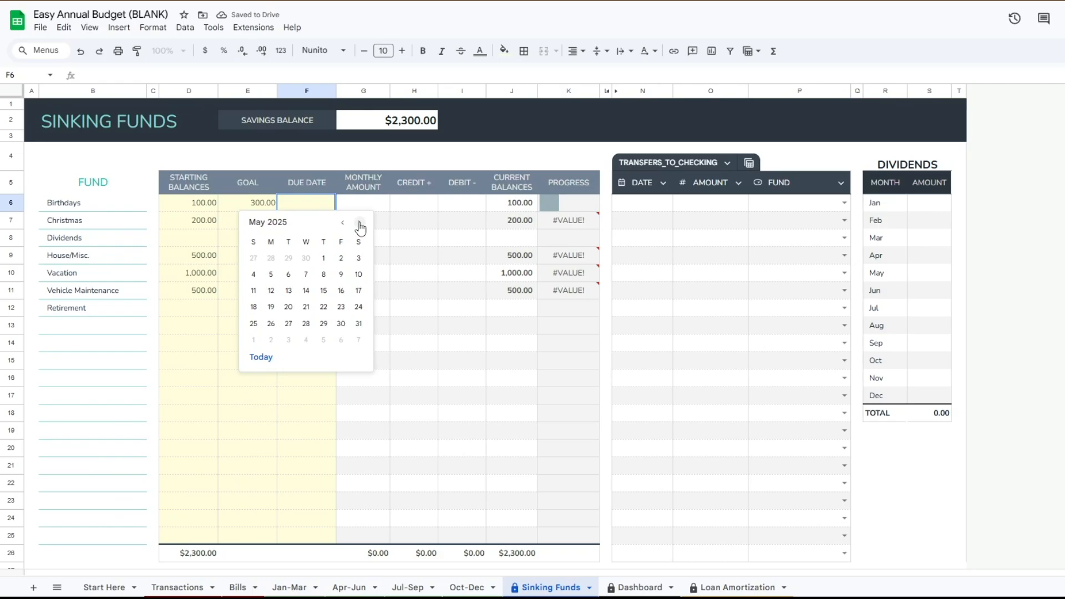
pyautogui.click(360, 222)
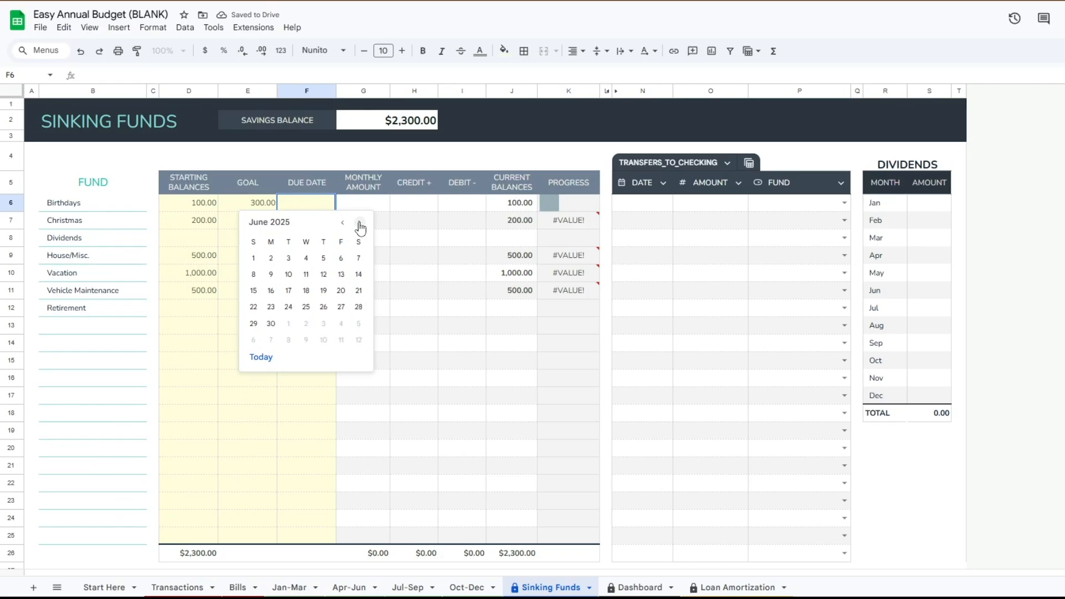
pyautogui.click(272, 274)
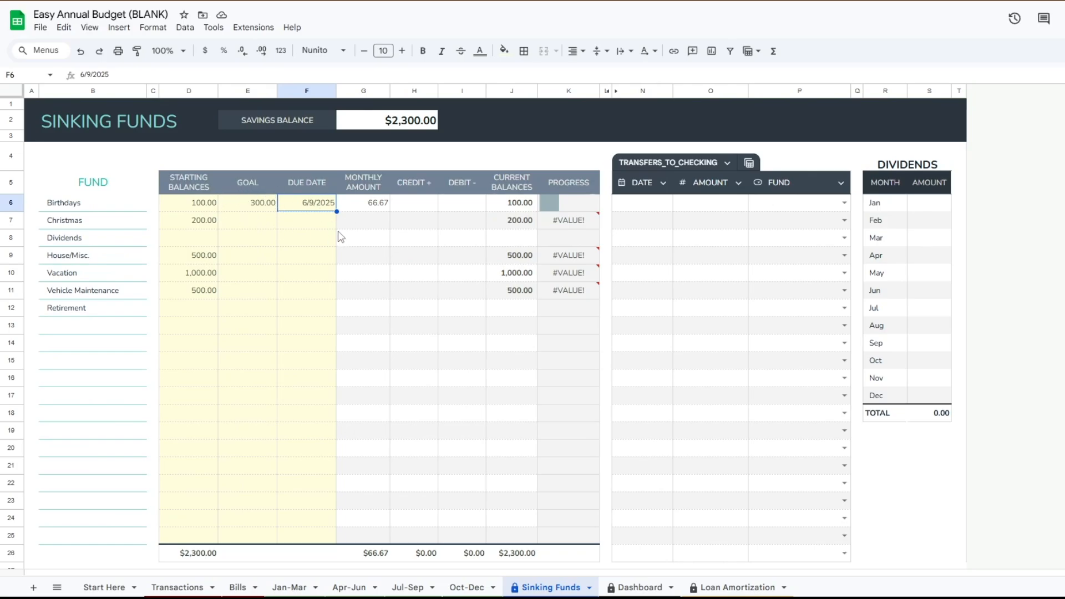
# Step: Give the Christmas fund a goal of 1200 and a due date of 11/30/2025
pyautogui.click(245, 226)
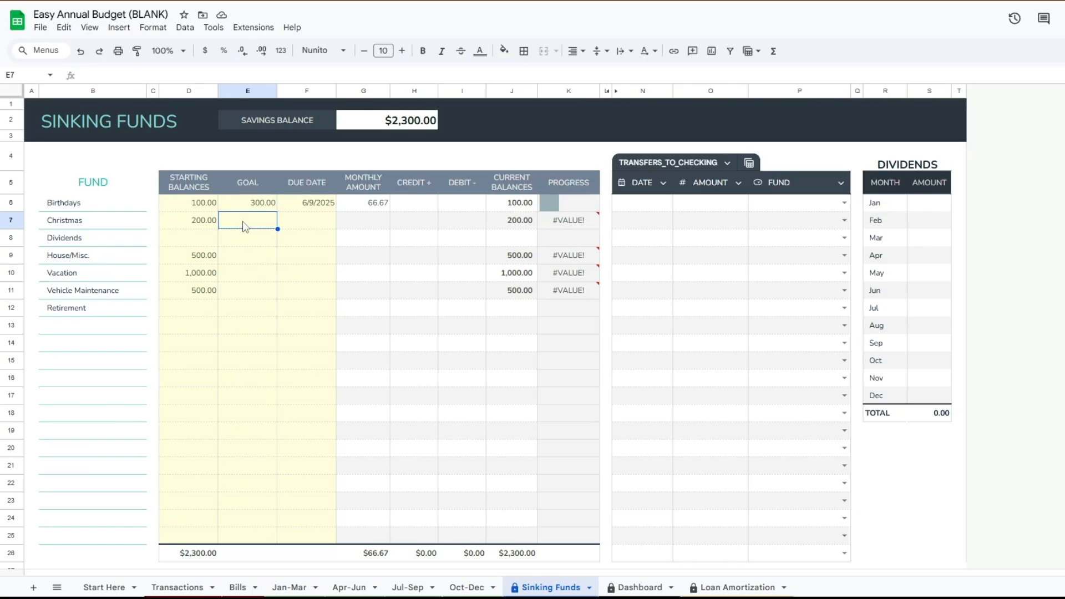
pyautogui.write('1200')
pyautogui.doubleClick(306, 224)
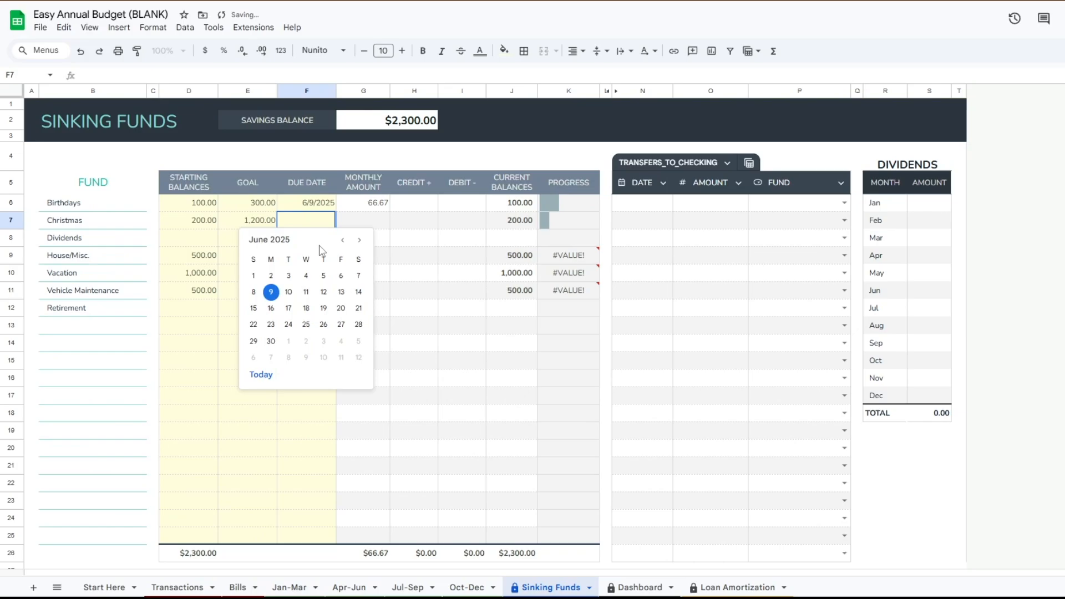
pyautogui.click(360, 240)
pyautogui.click(360, 241)
pyautogui.click(360, 241)
pyautogui.click(360, 240)
pyautogui.click(360, 241)
pyautogui.click(360, 241)
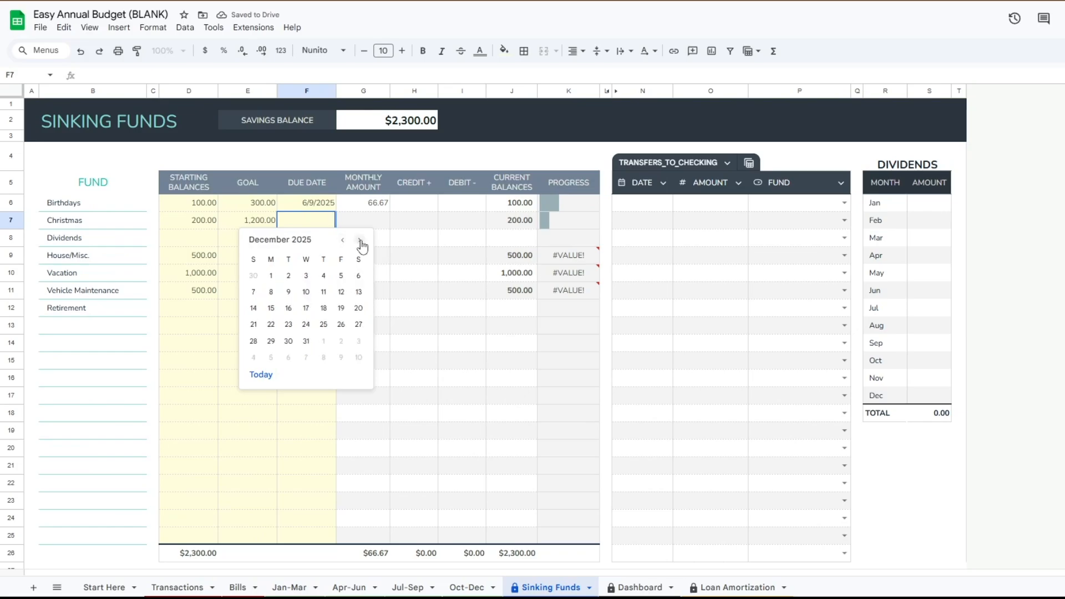
pyautogui.click(343, 240)
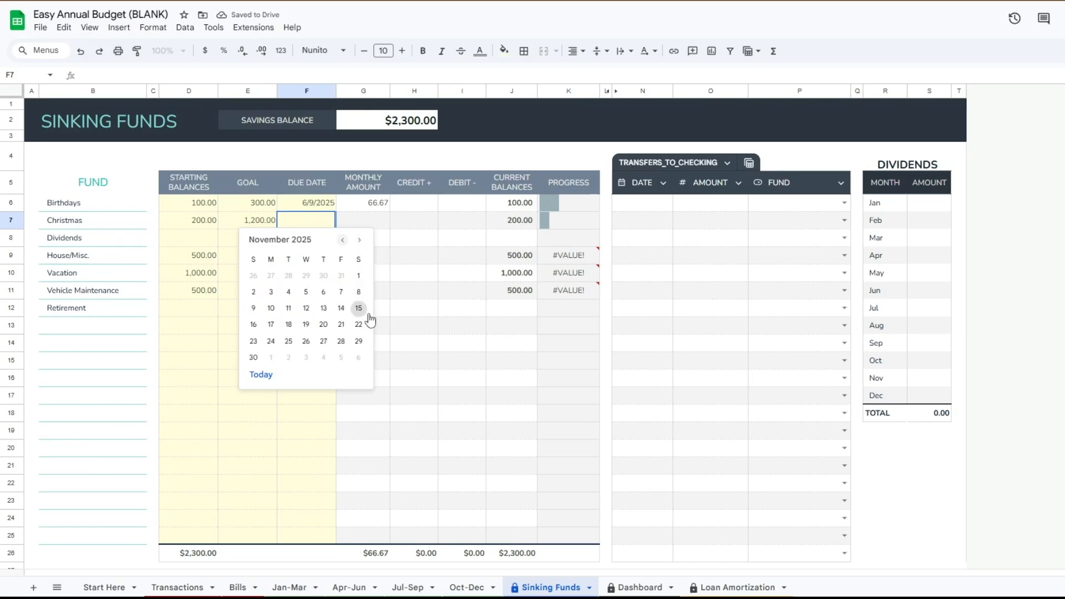
pyautogui.click(257, 357)
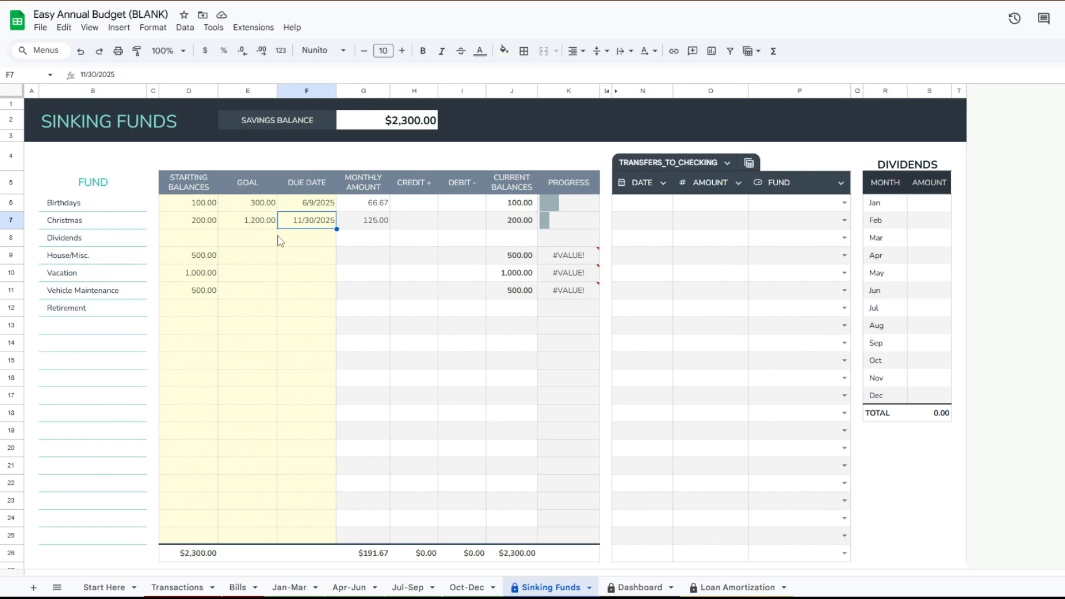
# Step: On the Jan-Mar sheet, set January's planned Home Reno amount under Flexible Expenses to 500
pyautogui.click(297, 587)
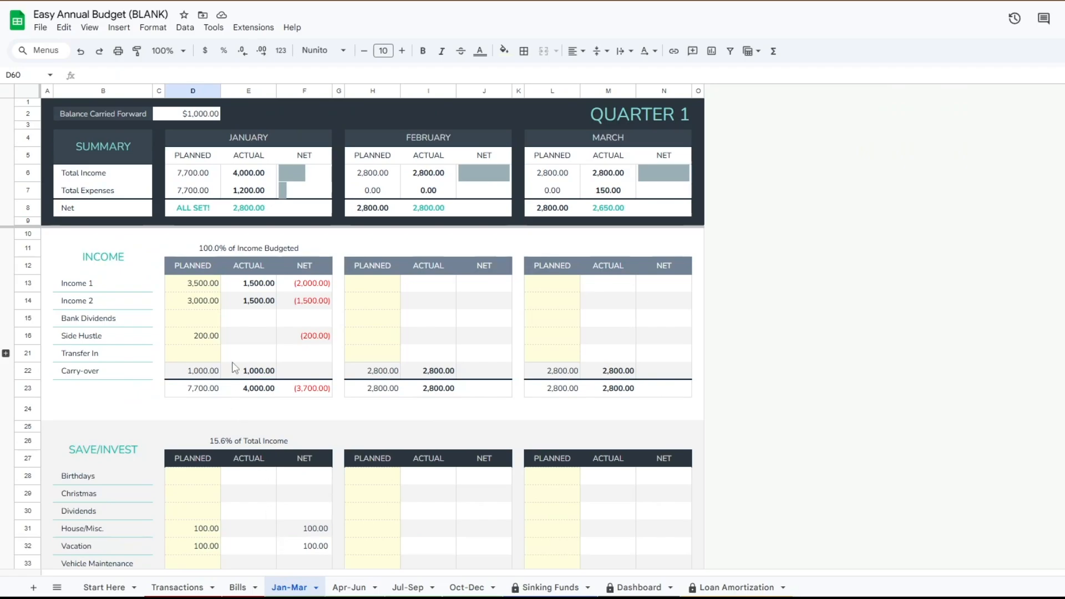
pyautogui.scroll(-5, 189, 298)
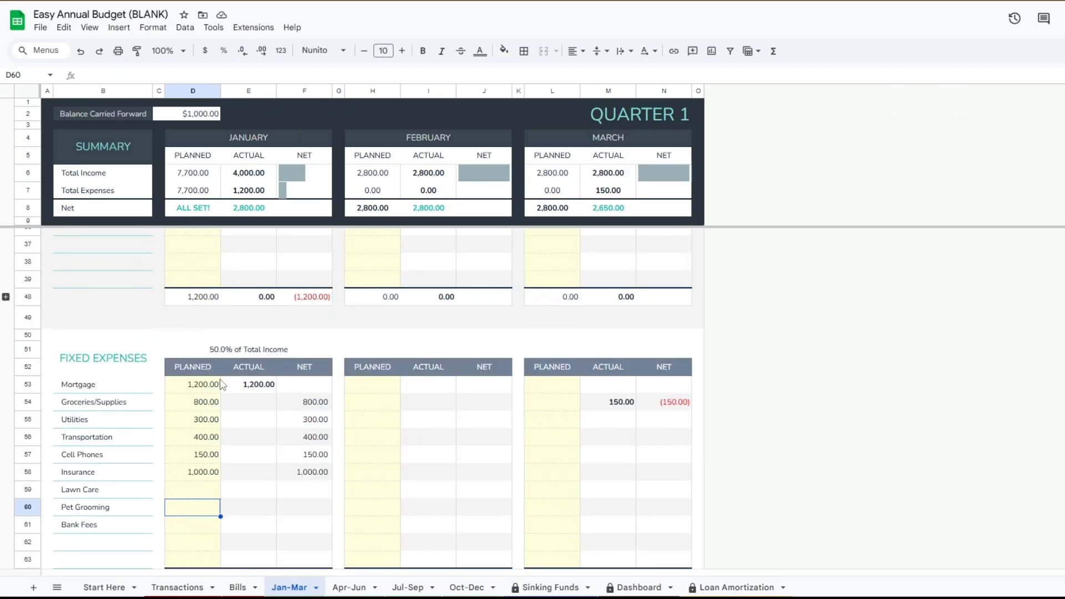
pyautogui.scroll(-5, 195, 401)
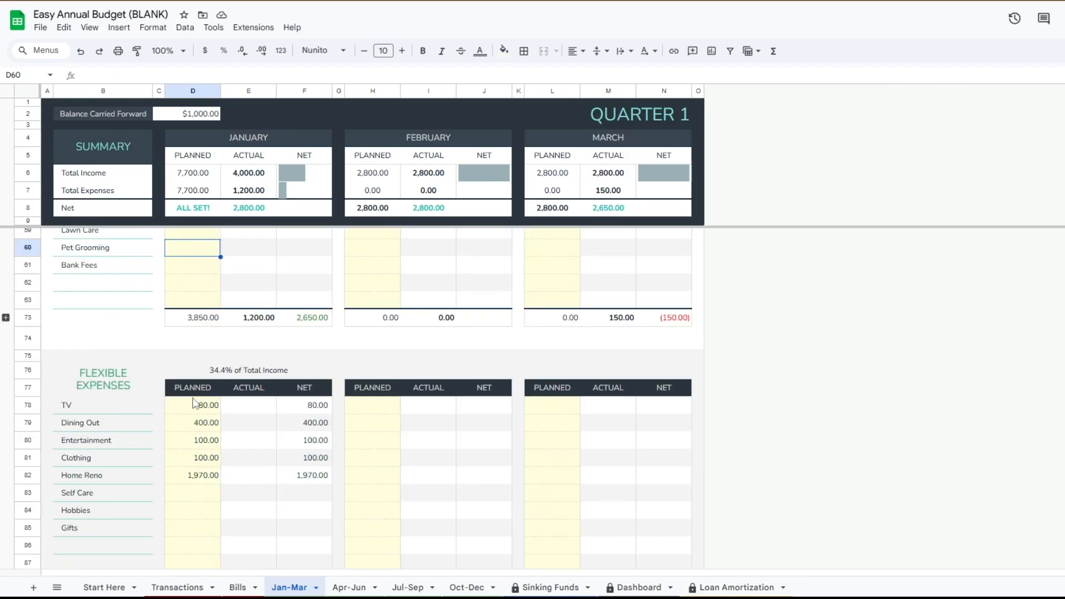
pyautogui.click(206, 481)
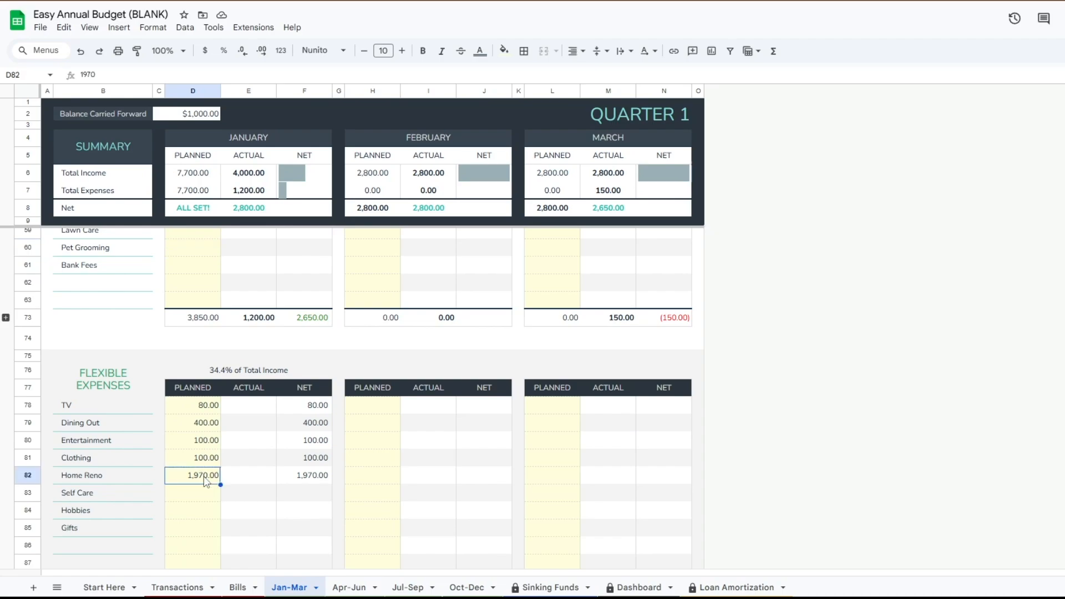
pyautogui.write('500')
pyautogui.click(199, 499)
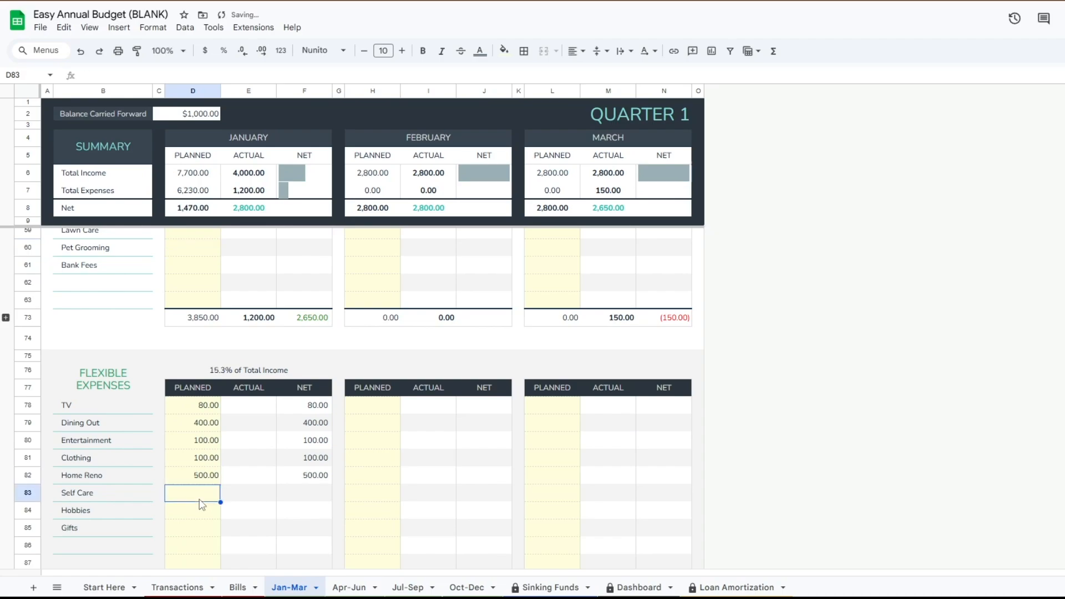
# Step: Set January's planned Christmas amount under Save/Invest to 100
pyautogui.scroll(10, 191, 456)
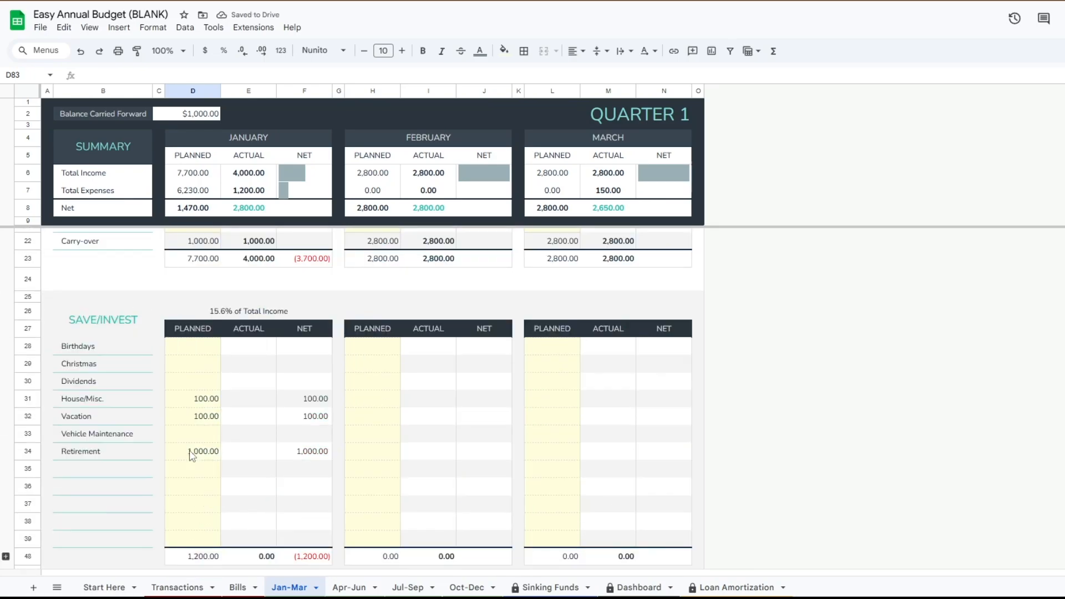
pyautogui.click(194, 368)
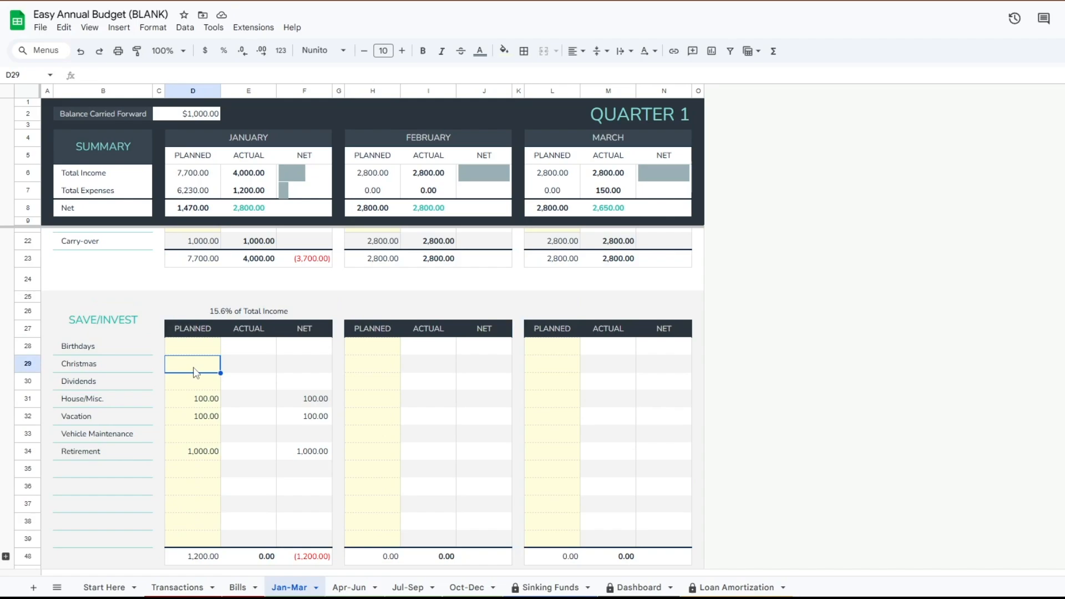
pyautogui.write('100')
pyautogui.click(200, 383)
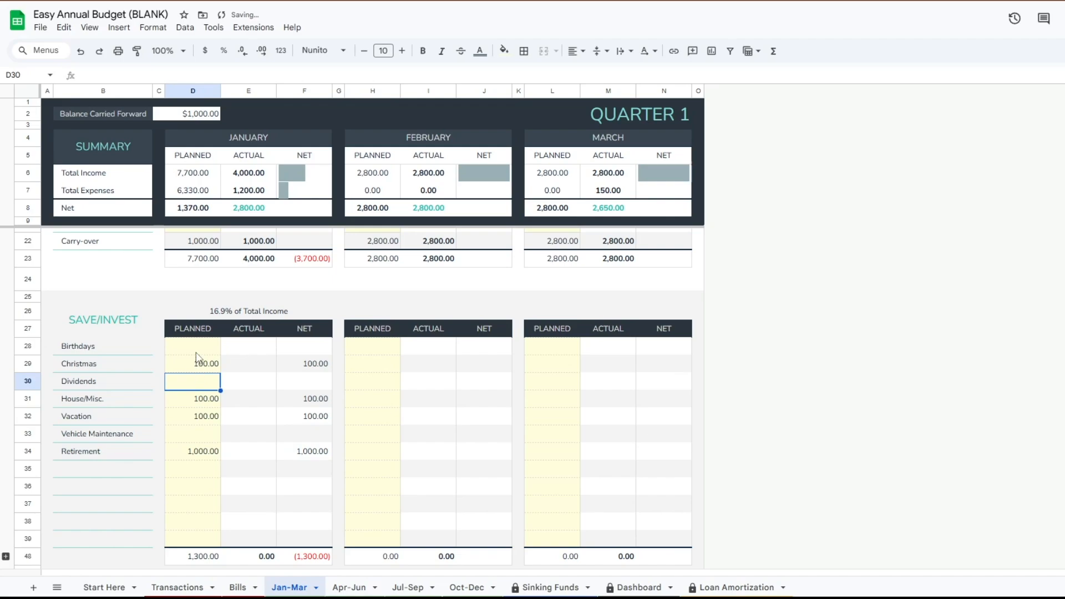
# Step: Check the Birthdays monthly amount on the Sinking Funds sheet and plan 67 for Birthdays in January on the Jan-Mar sheet
pyautogui.click(196, 352)
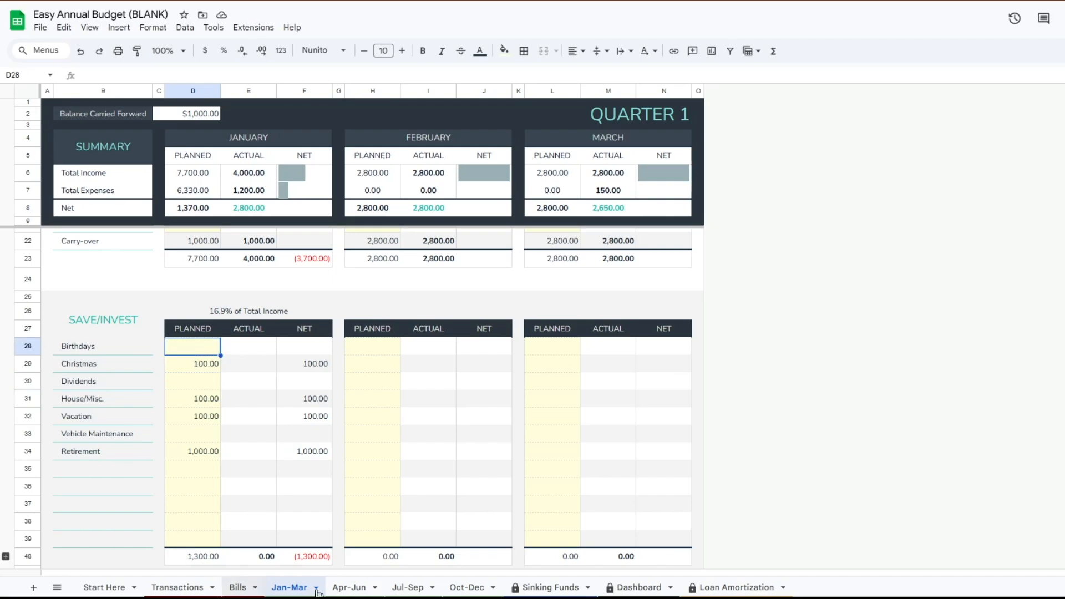
pyautogui.click(552, 587)
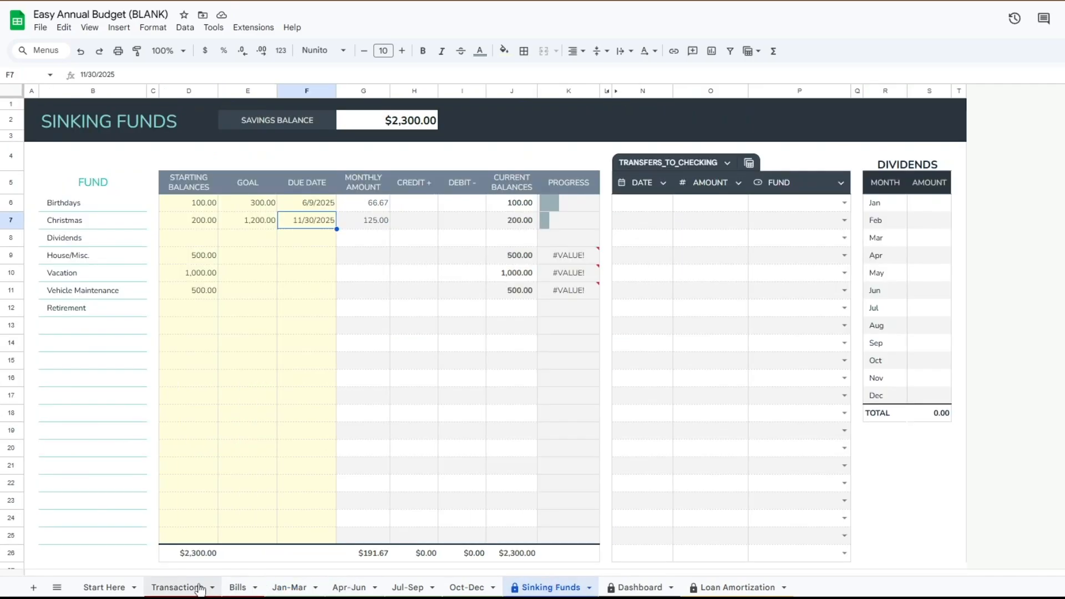
pyautogui.click(272, 589)
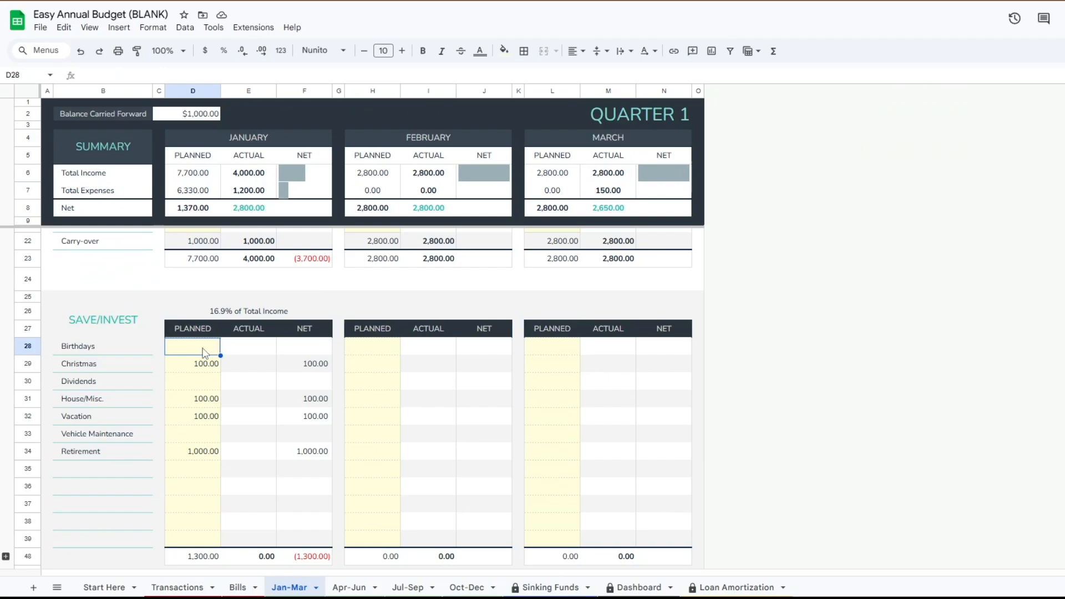
pyautogui.write('67')
pyautogui.press('Tab')
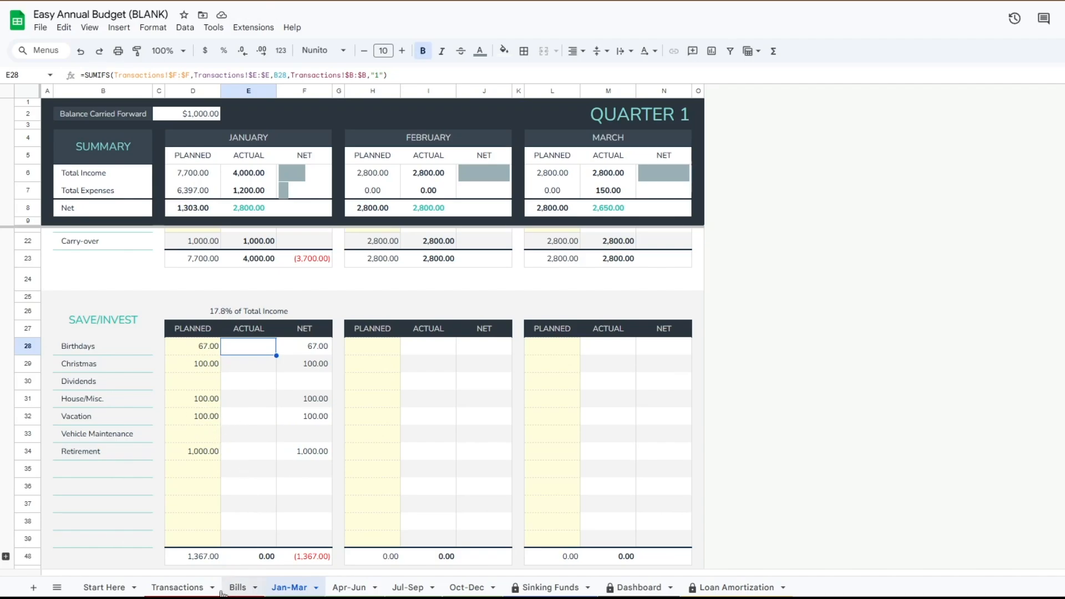
# Step: On the Transactions sheet, add an entry dated 1/2/2025 with the description "Transfer to savings"
pyautogui.click(186, 591)
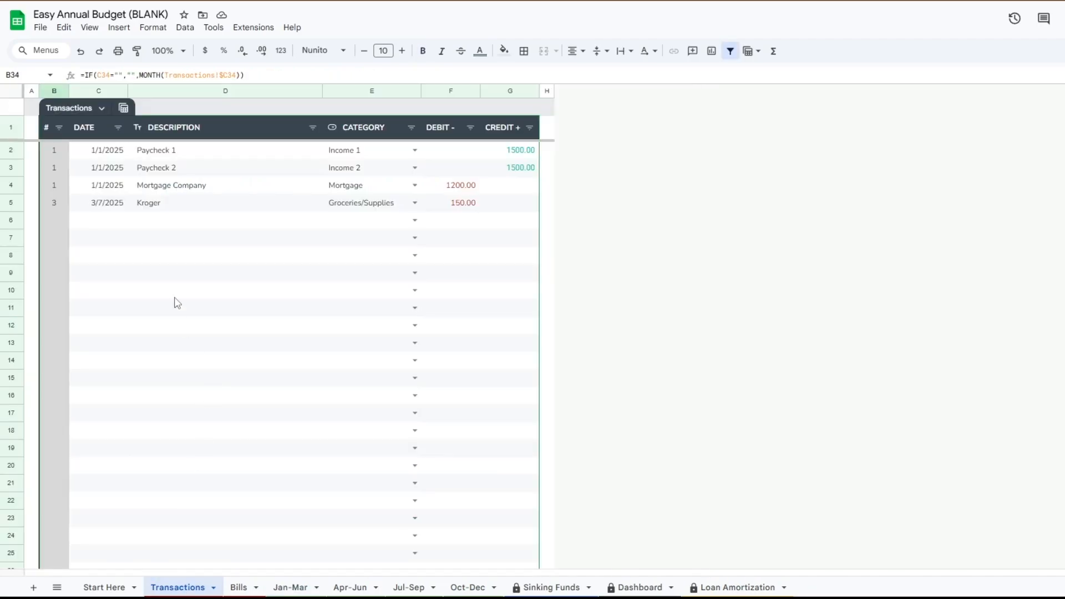
pyautogui.doubleClick(119, 228)
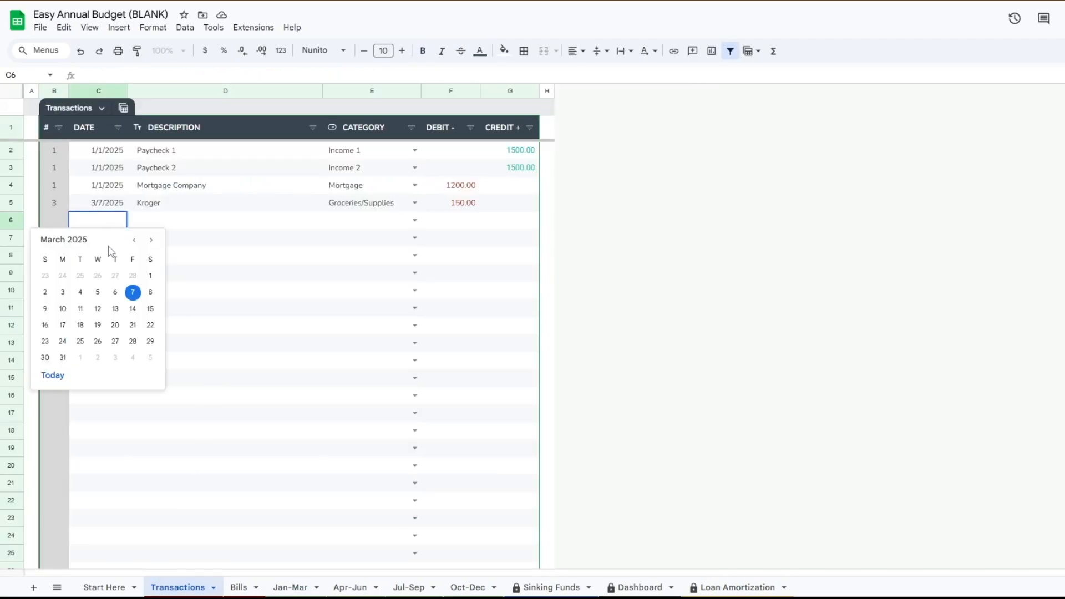
pyautogui.click(134, 241)
pyautogui.click(134, 241)
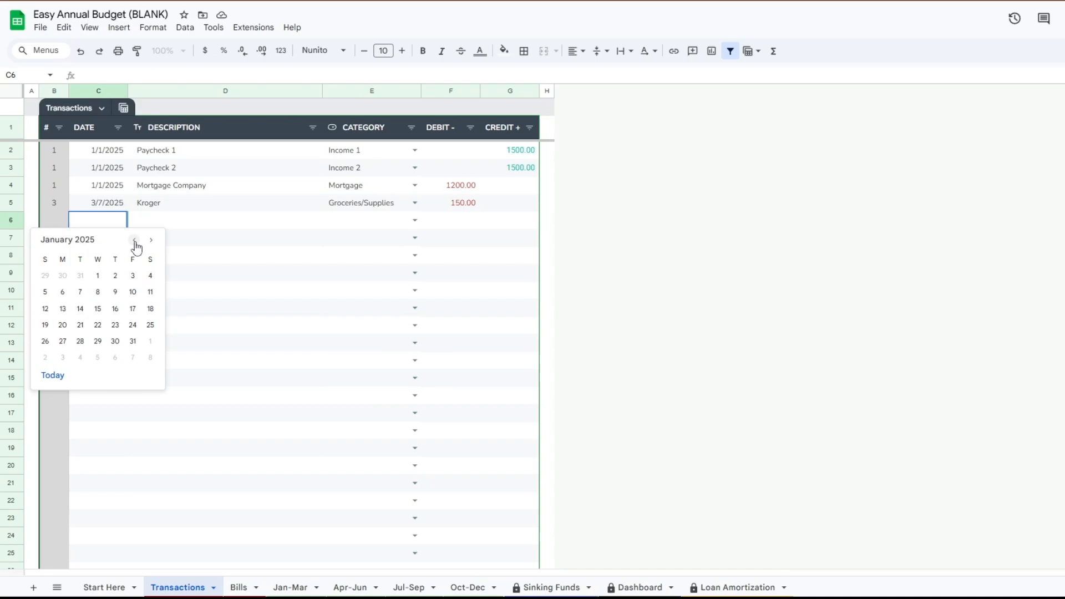
pyautogui.click(115, 276)
pyautogui.click(193, 225)
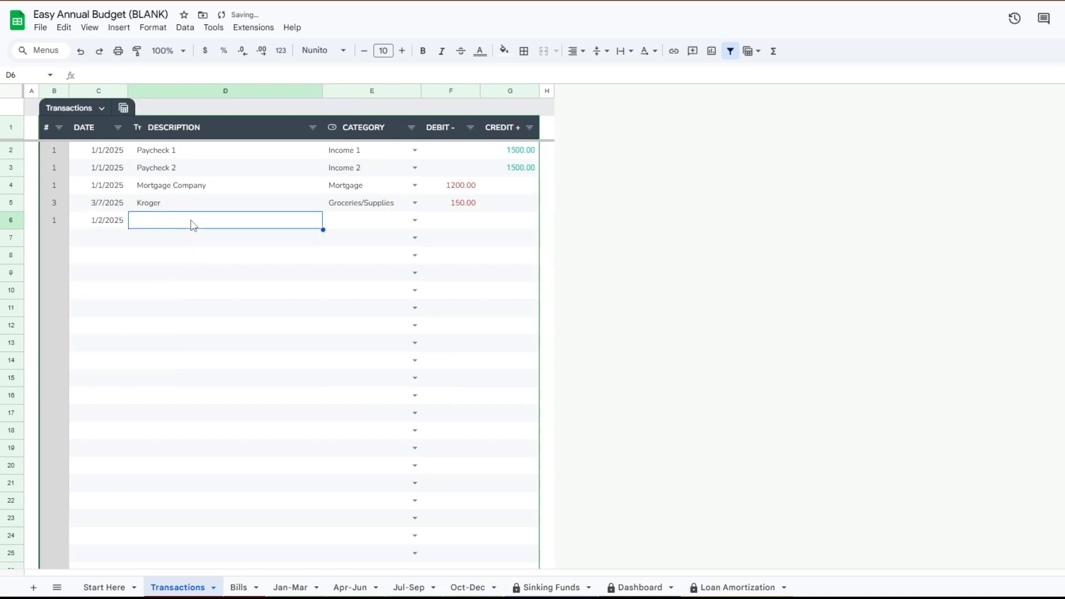
pyautogui.write('Transfer')
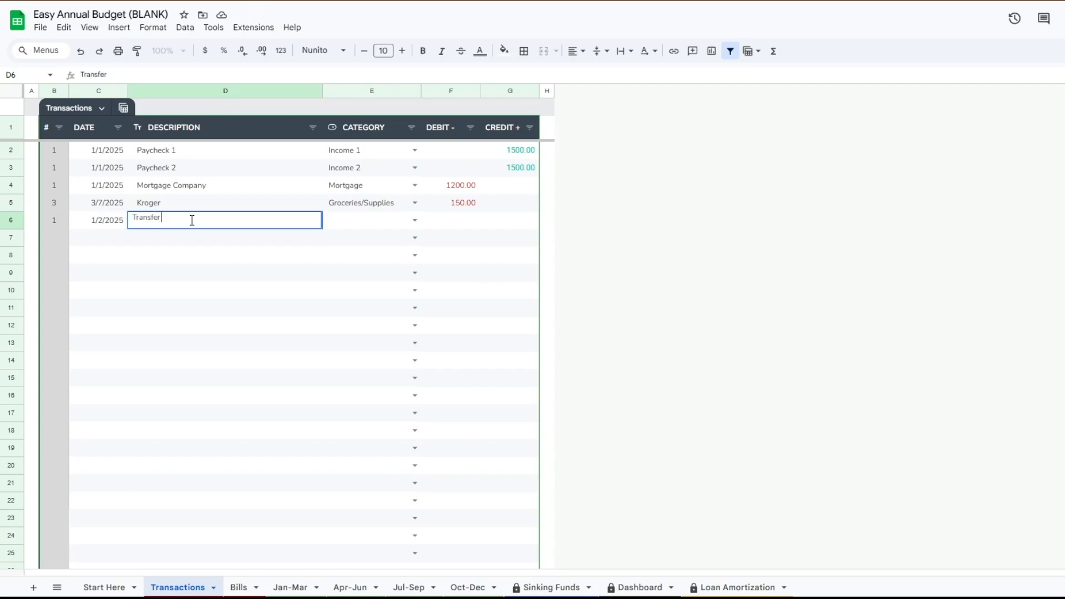
pyautogui.write('to savings')
# Step: Categorize the savings transfer as Birthdays with a debit of 67, and check January's Birthdays row on the Jan-Mar sheet
pyautogui.click(380, 229)
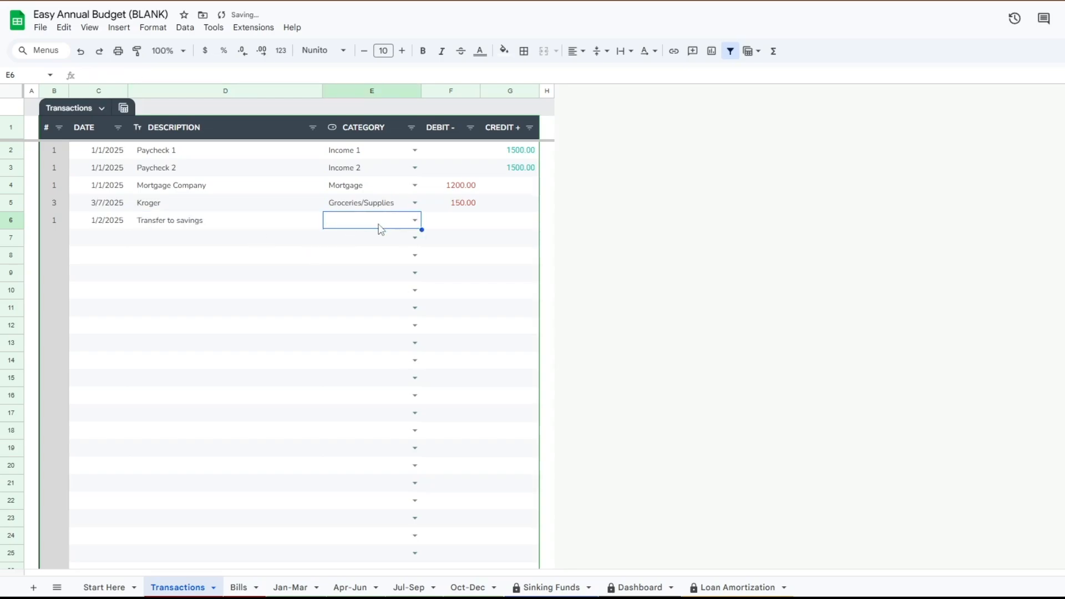
pyautogui.write('b')
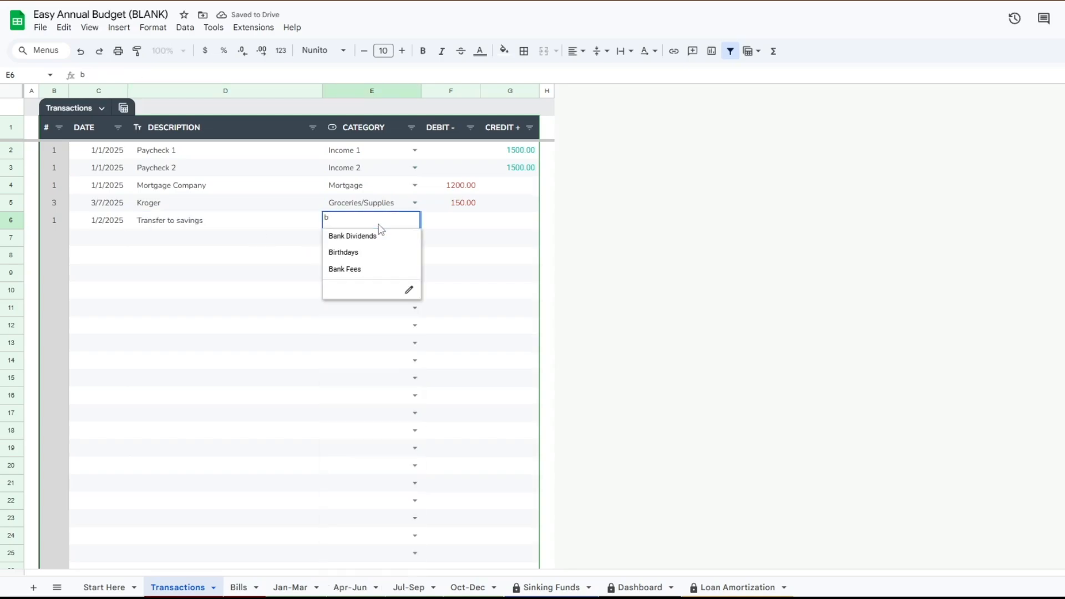
pyautogui.click(355, 252)
pyautogui.click(462, 224)
pyautogui.write('67')
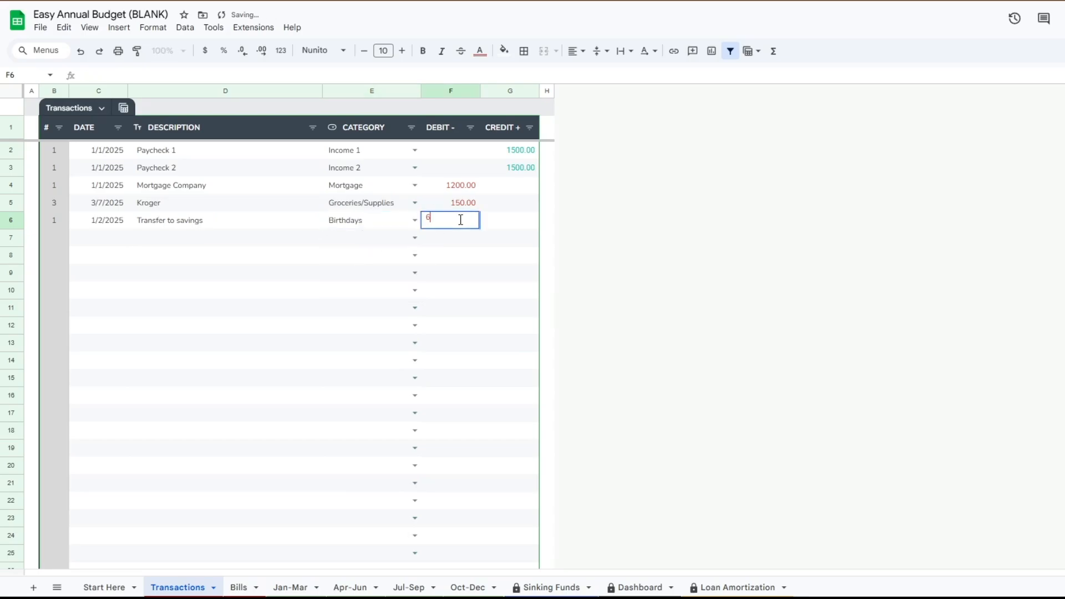
pyautogui.click(447, 276)
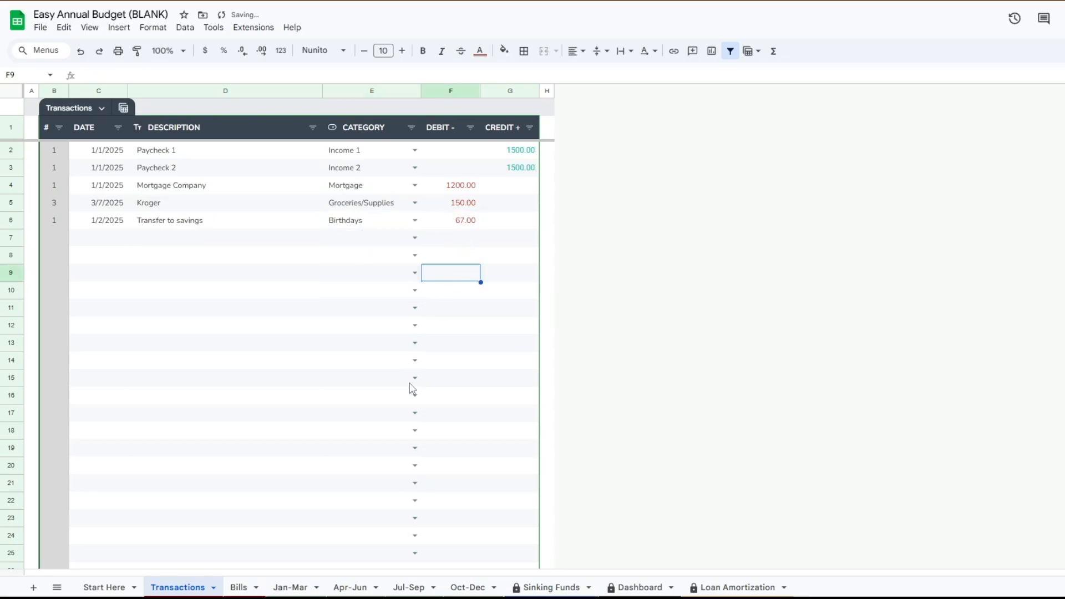
pyautogui.click(291, 588)
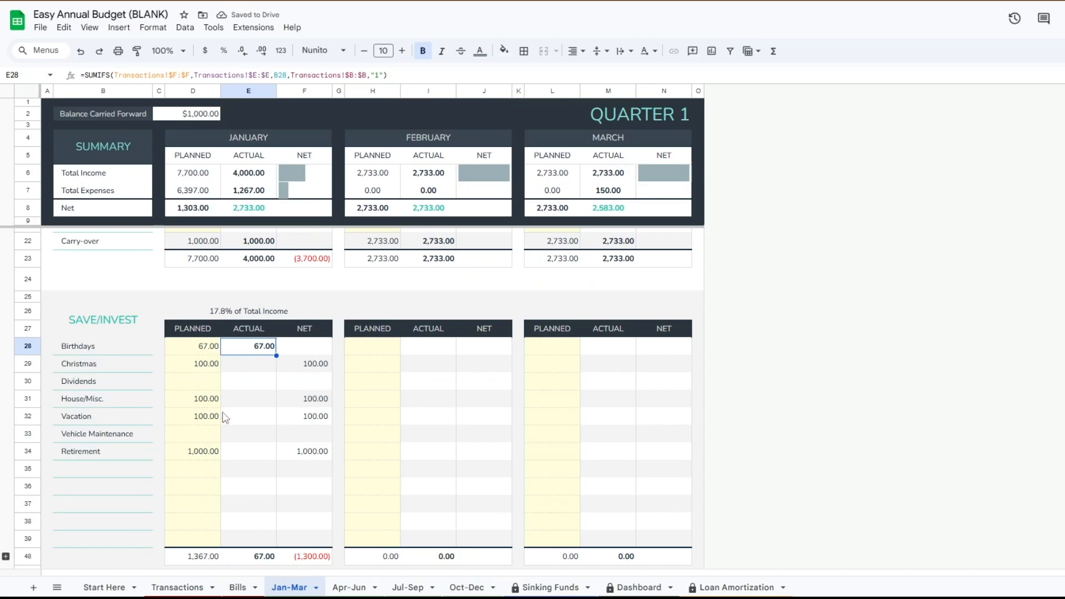
# Step: On the Sinking Funds sheet, date the first entry in the transfers to checking table 6/2/2025
pyautogui.click(541, 588)
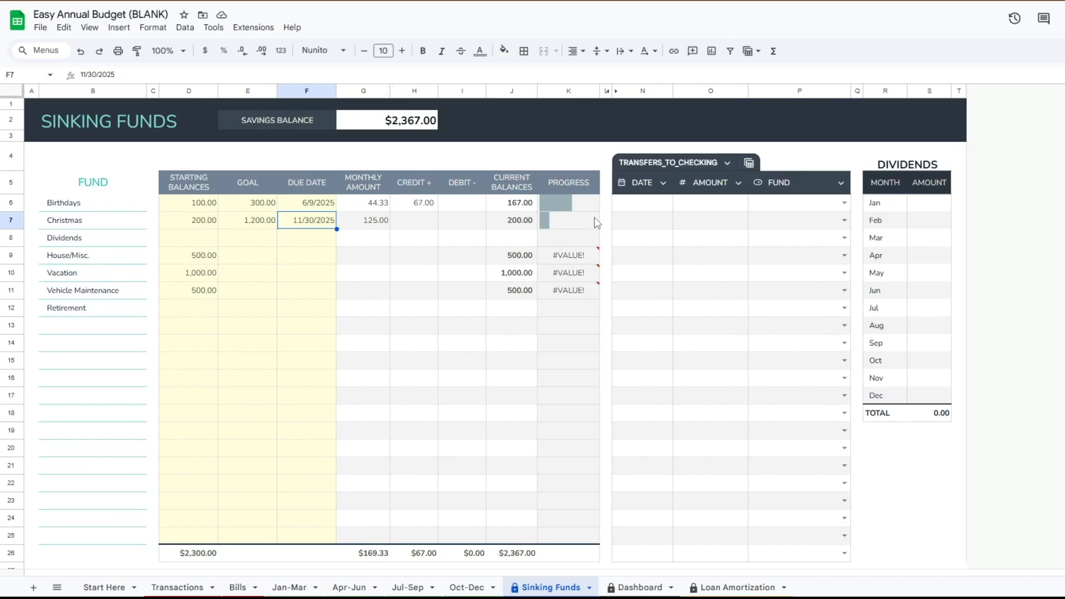
pyautogui.click(656, 209)
pyautogui.doubleClick(657, 210)
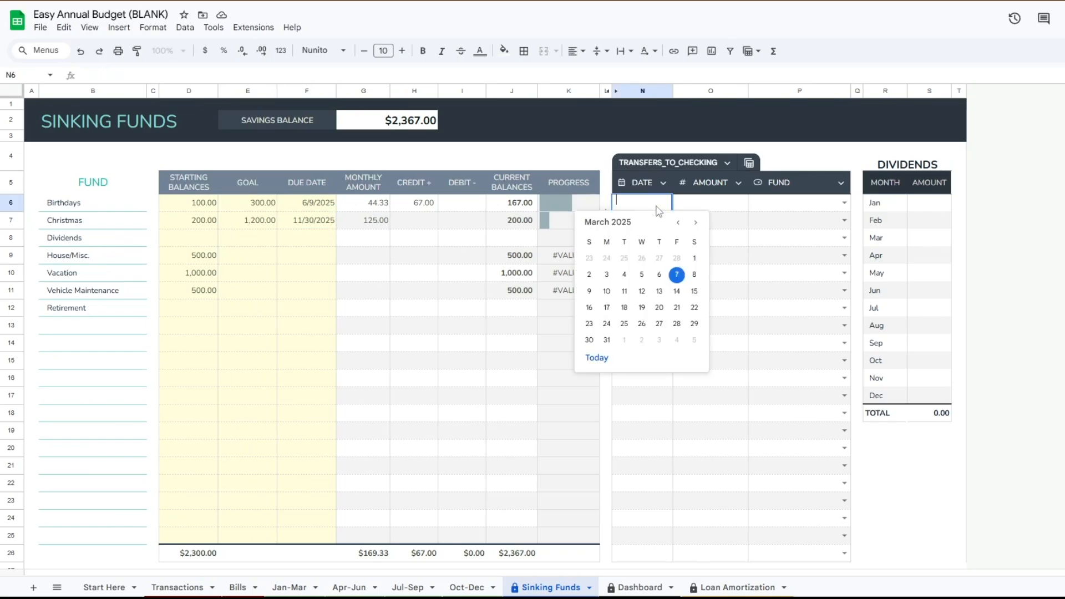
pyautogui.click(696, 223)
pyautogui.click(696, 222)
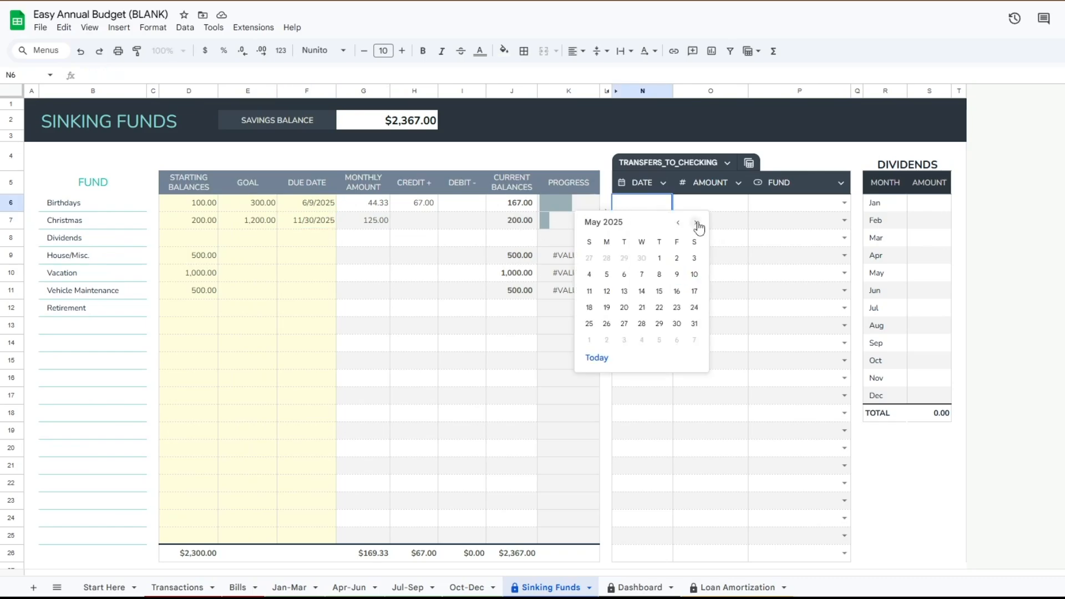
pyautogui.click(696, 223)
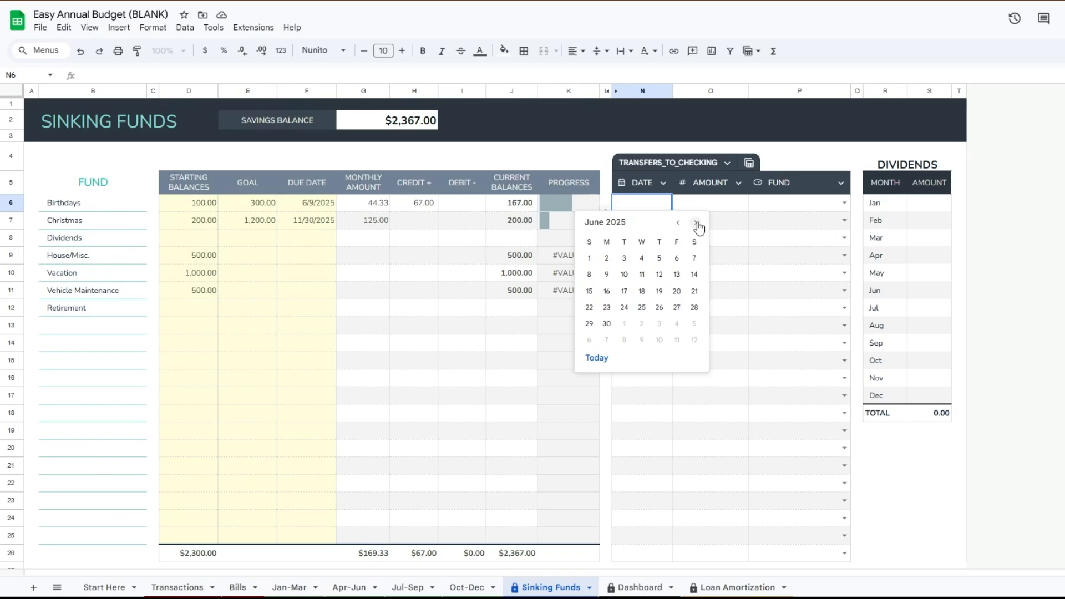
pyautogui.click(606, 259)
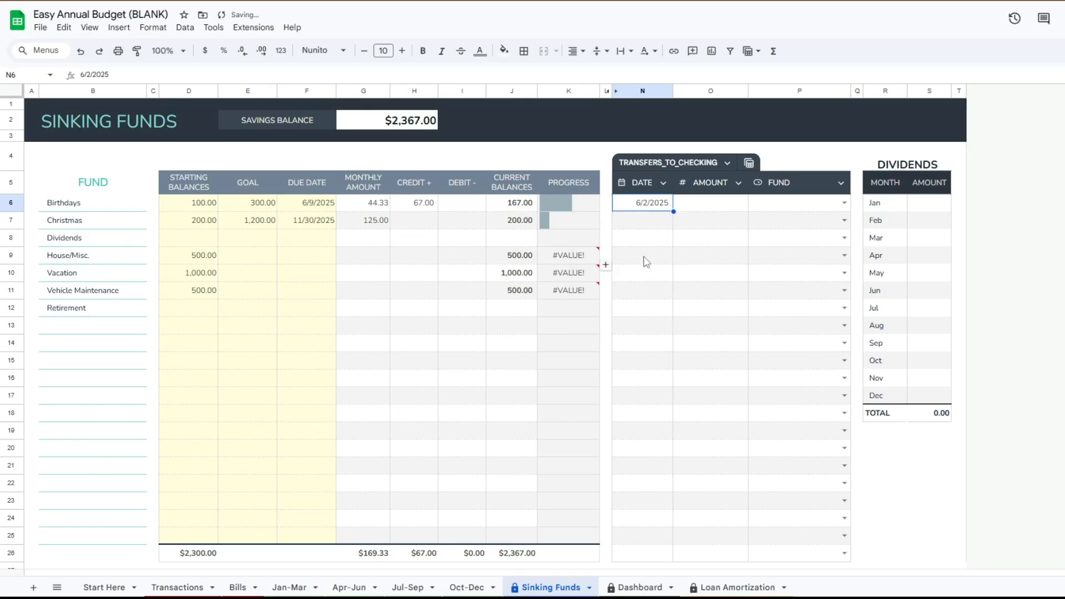
# Step: Give the 6/2/2025 transfer to checking an amount of 167 and assign it to the Birthdays fund
pyautogui.click(733, 205)
pyautogui.write('1')
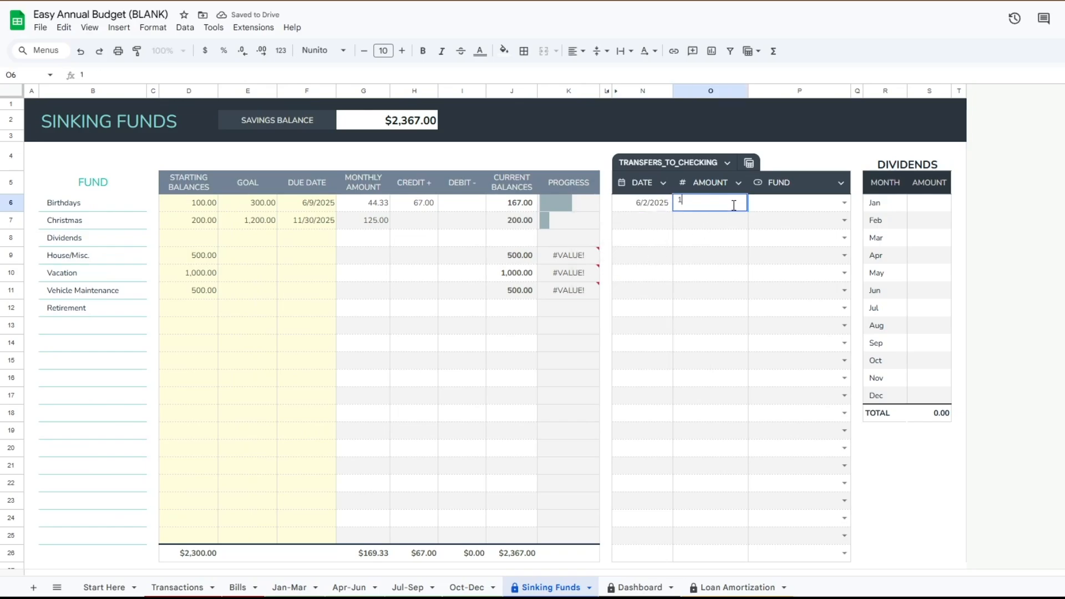
pyautogui.write('67')
pyautogui.click(731, 240)
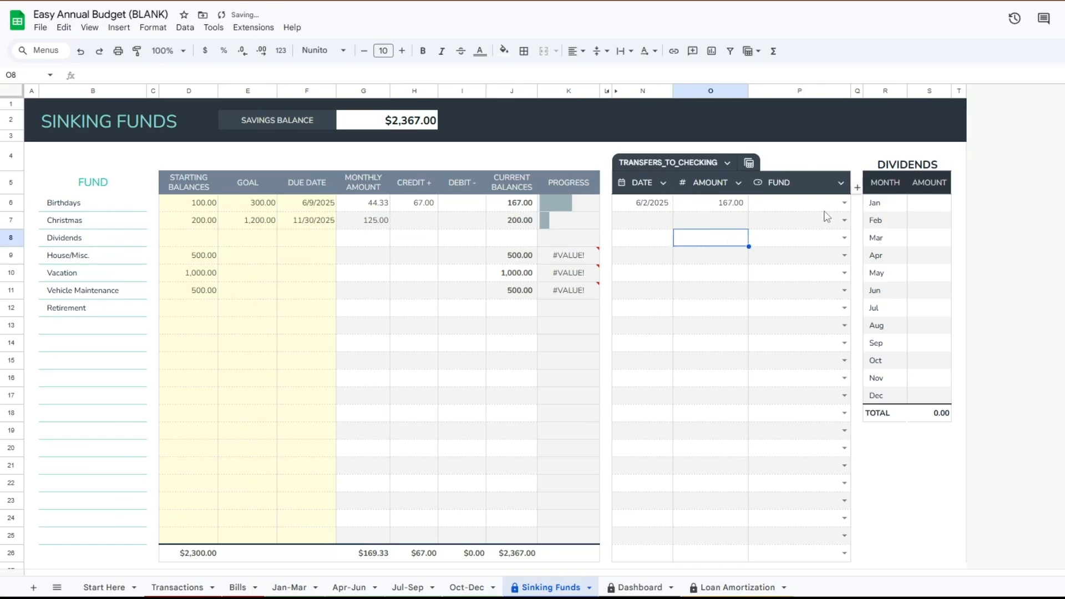
pyautogui.click(844, 203)
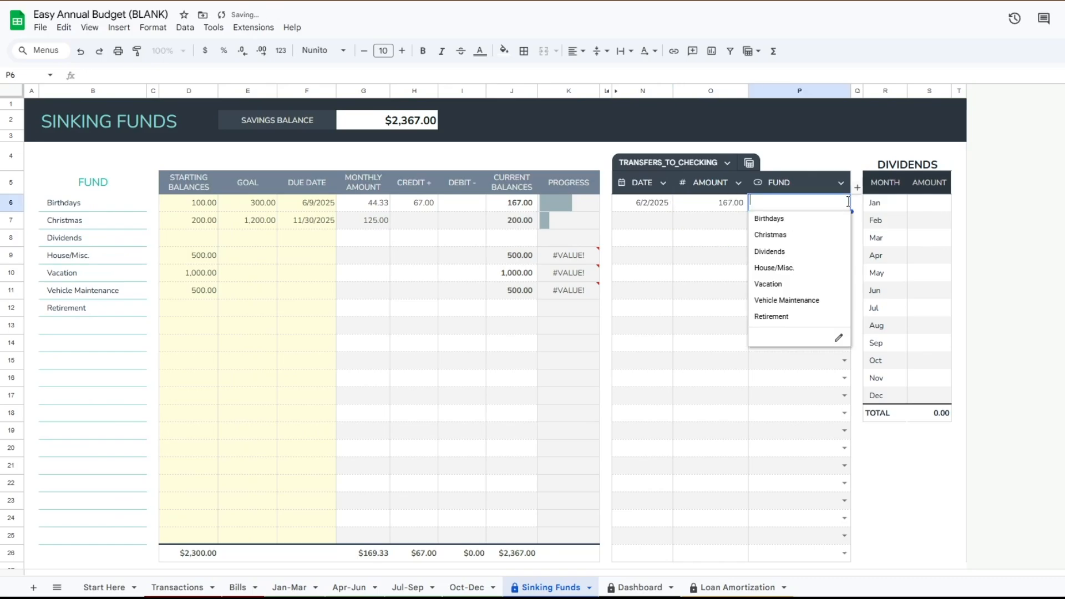
pyautogui.click(821, 221)
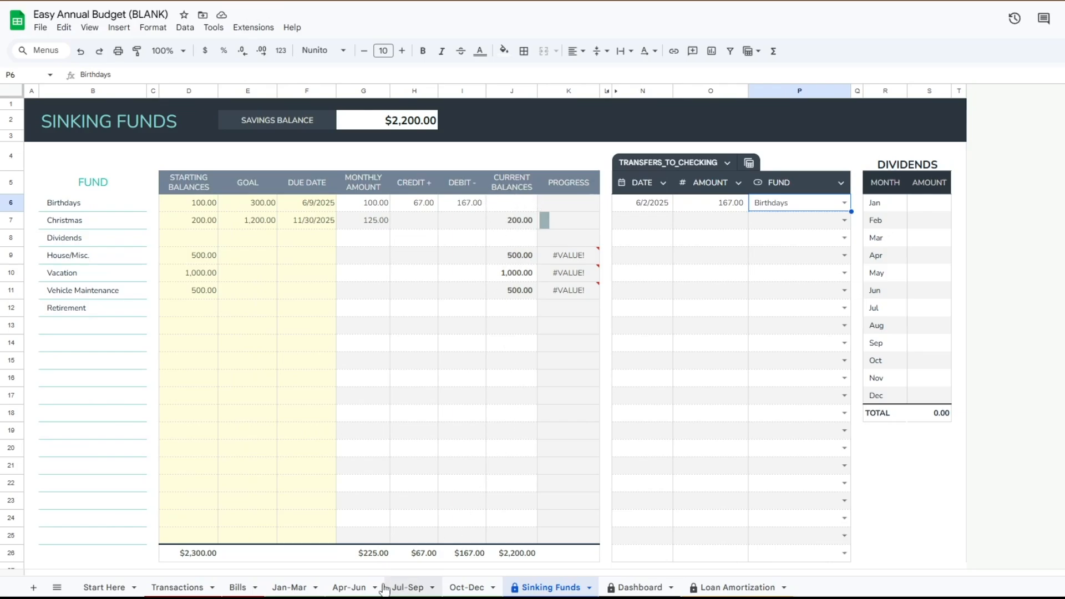
# Step: Check June's Transfer In row in the Income section of the Apr-Jun sheet
pyautogui.click(355, 591)
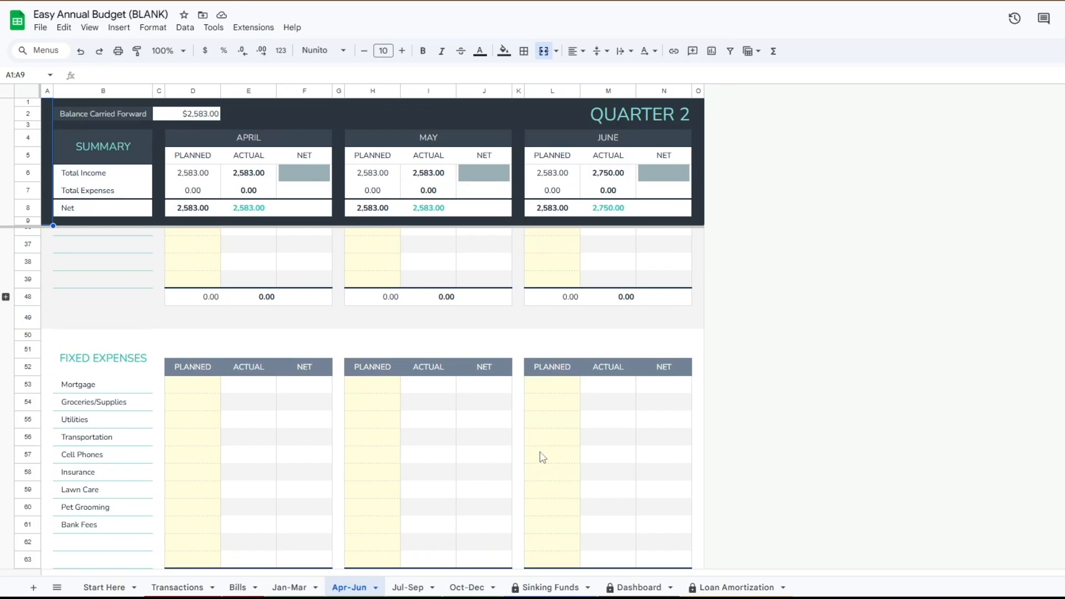
pyautogui.scroll(3, 553, 458)
pyautogui.scroll(5, 552, 457)
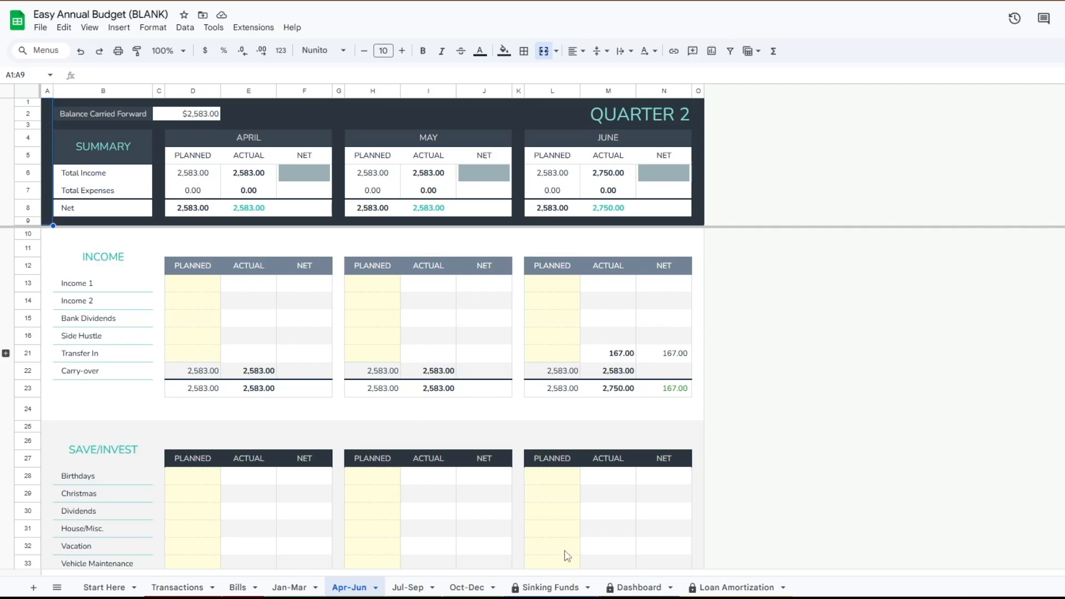
# Step: On the Sinking Funds sheet, enter a January dividend of 5 and check the Dividends fund row
pyautogui.click(549, 588)
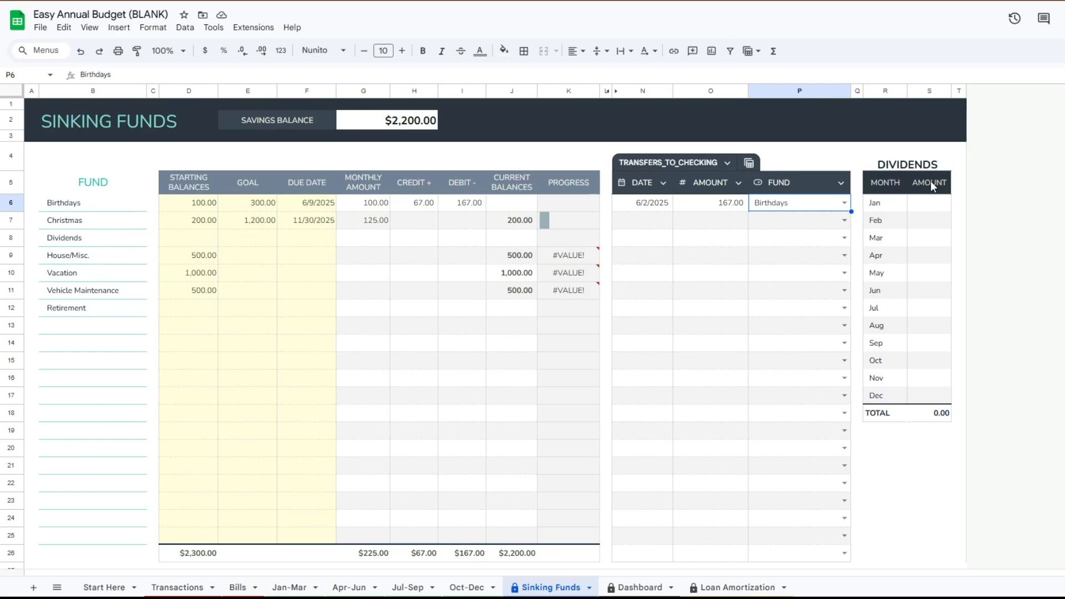
pyautogui.click(925, 208)
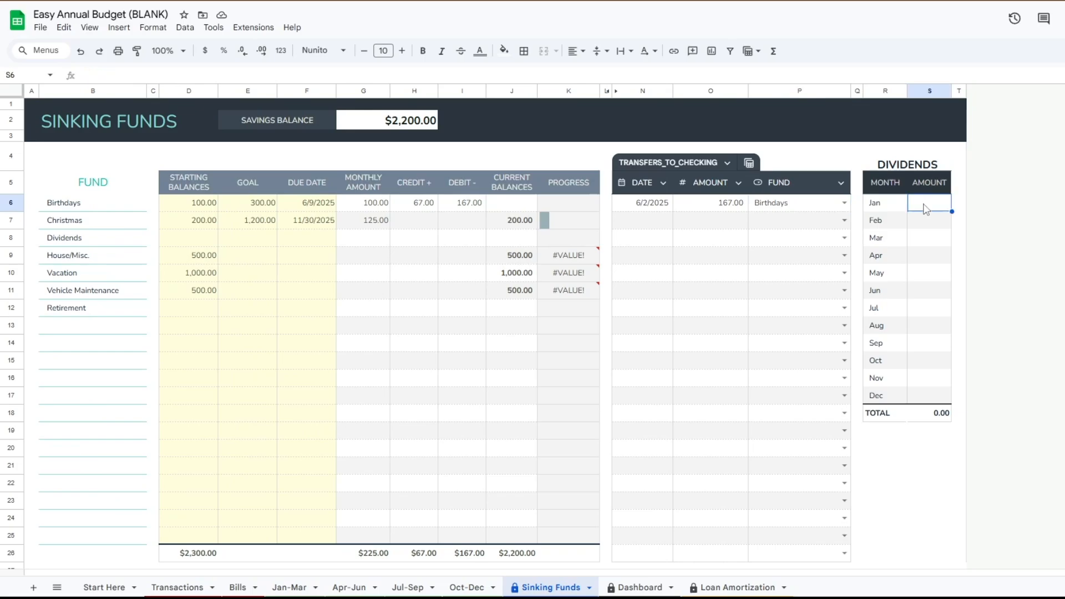
pyautogui.write('5')
pyautogui.press('Return')
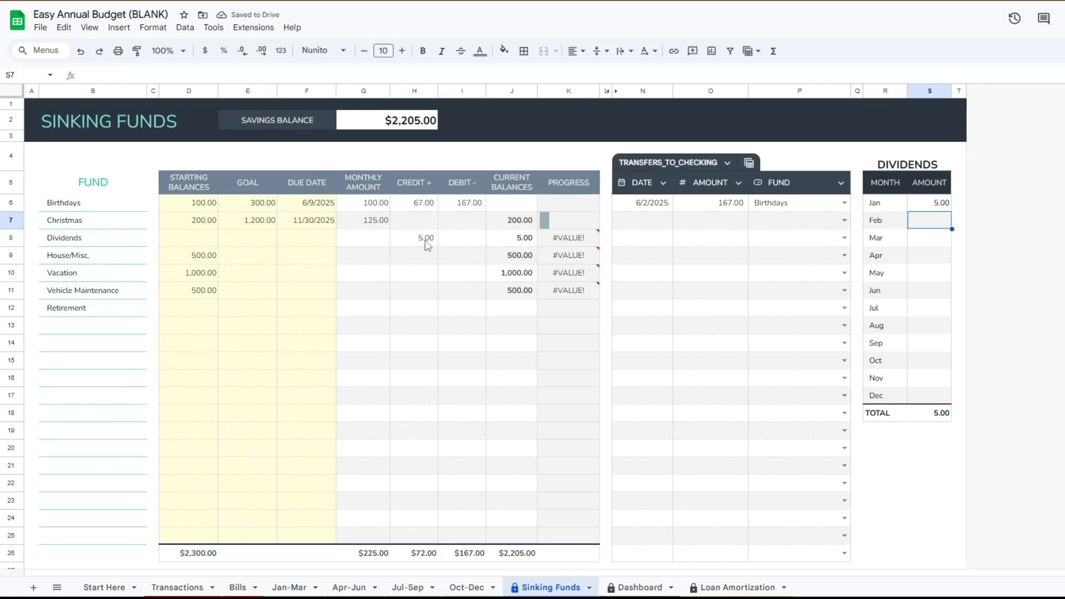
pyautogui.click(125, 246)
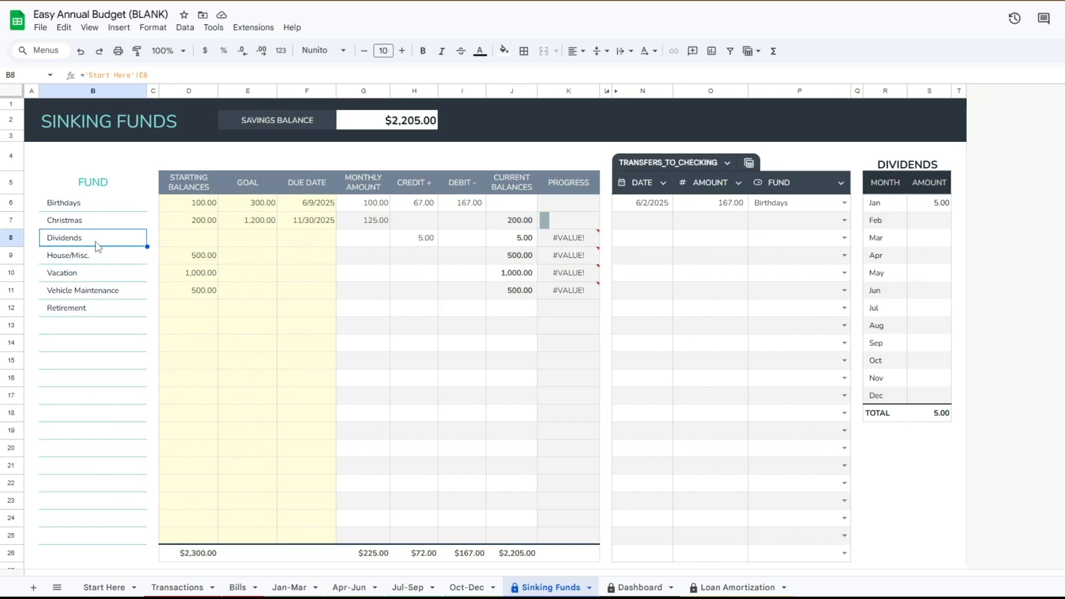
pyautogui.click(423, 243)
pyautogui.click(362, 244)
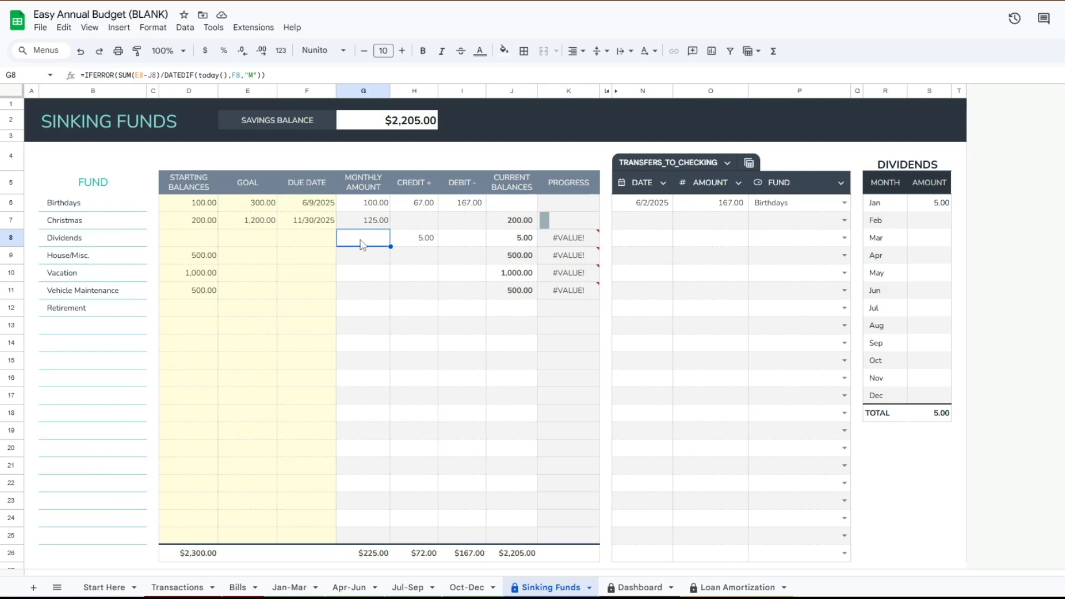
# Step: Enter a February dividend of 5 and check the Dividends category under Save/Invest on the Start Here sheet
pyautogui.click(936, 227)
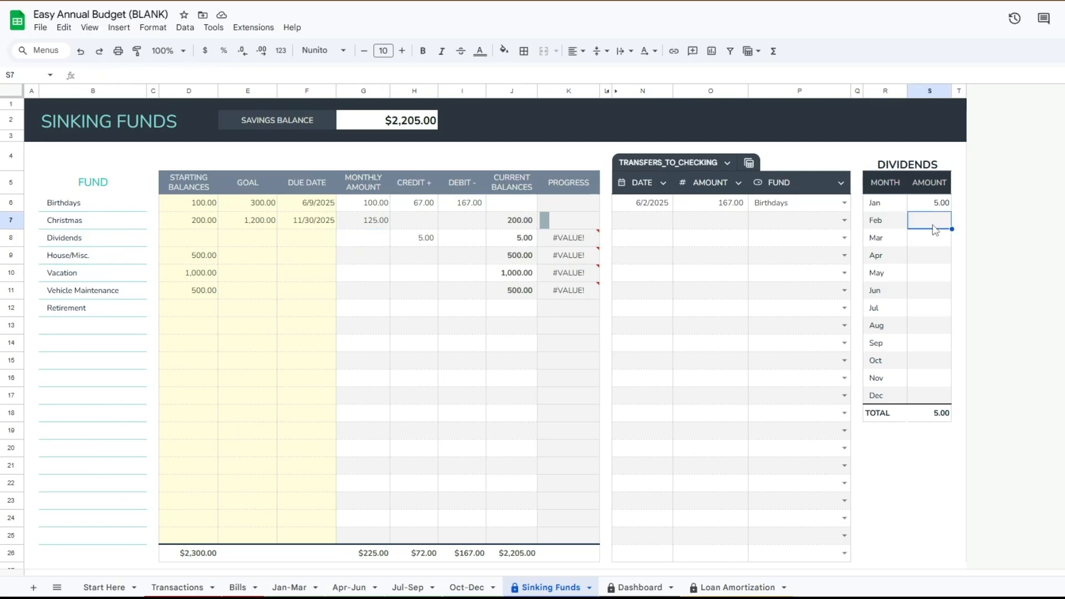
pyautogui.write('5')
pyautogui.click(921, 257)
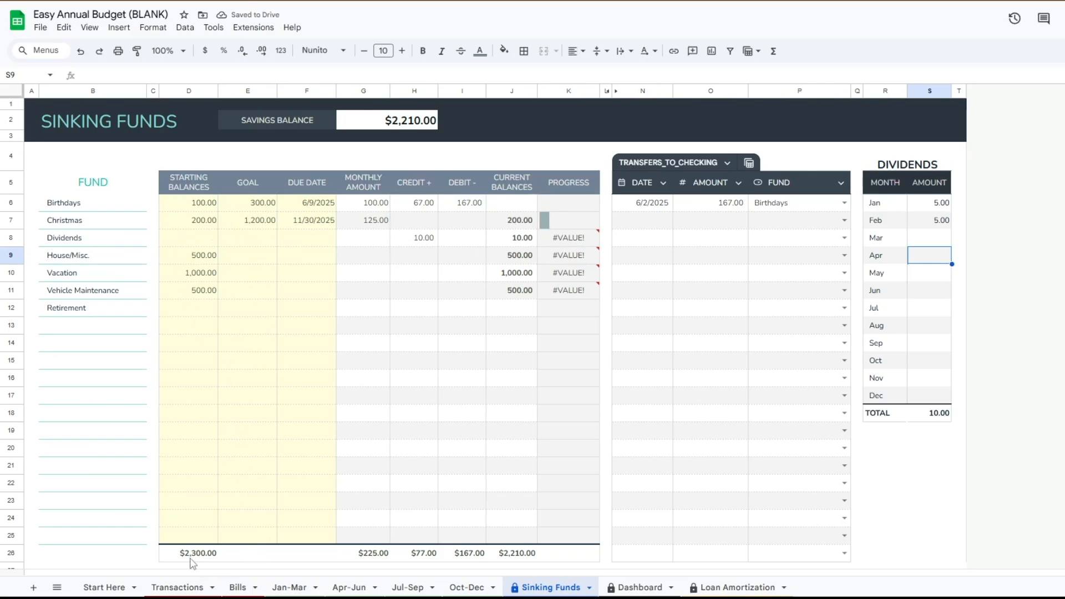
pyautogui.click(128, 591)
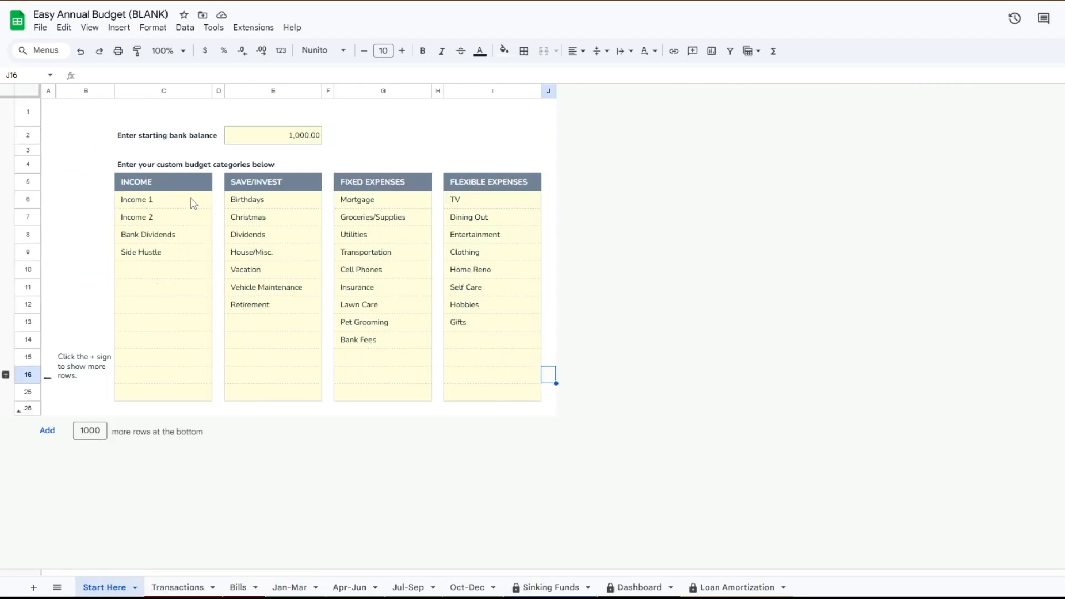
pyautogui.click(288, 235)
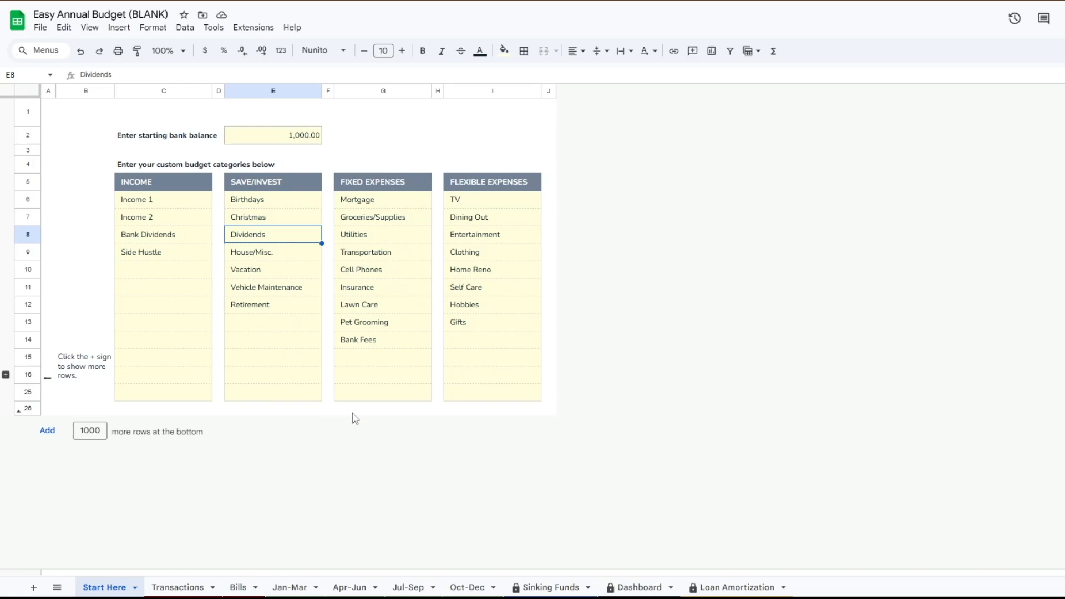
# Step: On the Loan Amortization sheet, set the loan amount to 300,000 and the interest rate to 5.25%
pyautogui.click(708, 591)
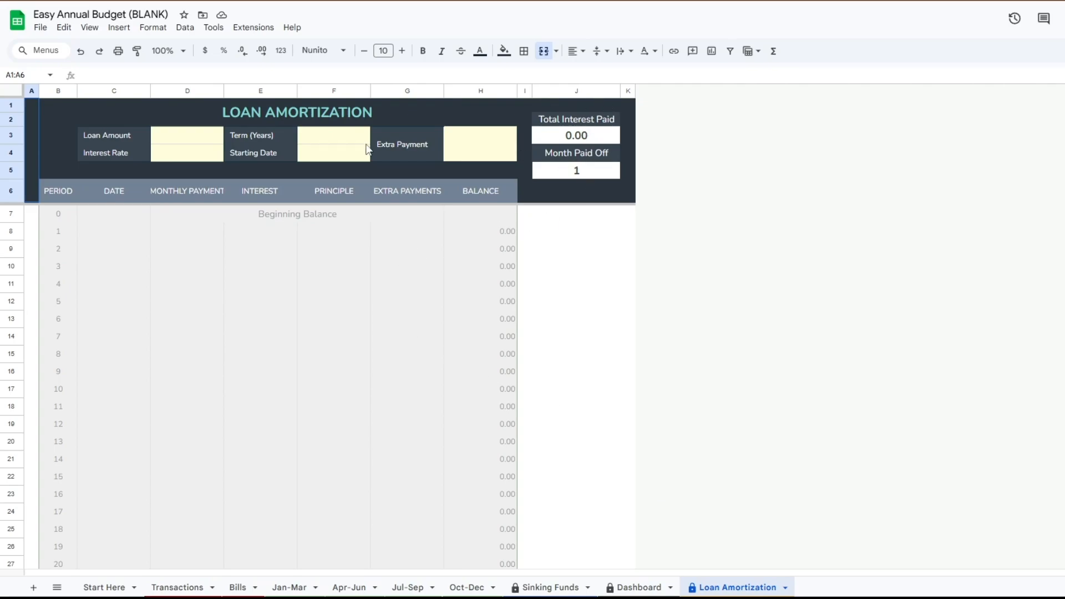
pyautogui.click(192, 142)
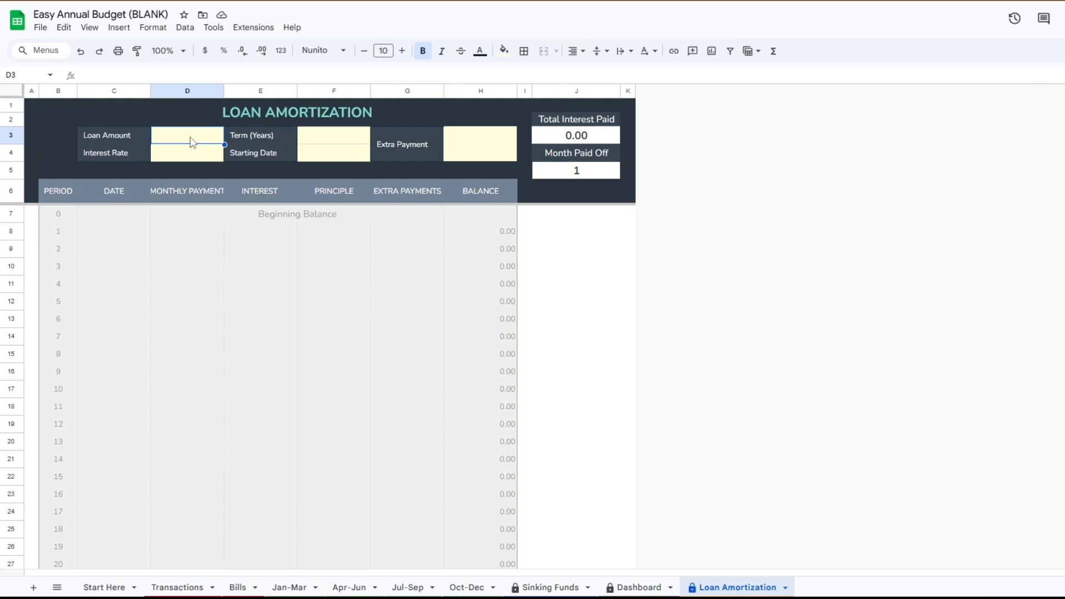
pyautogui.write('300')
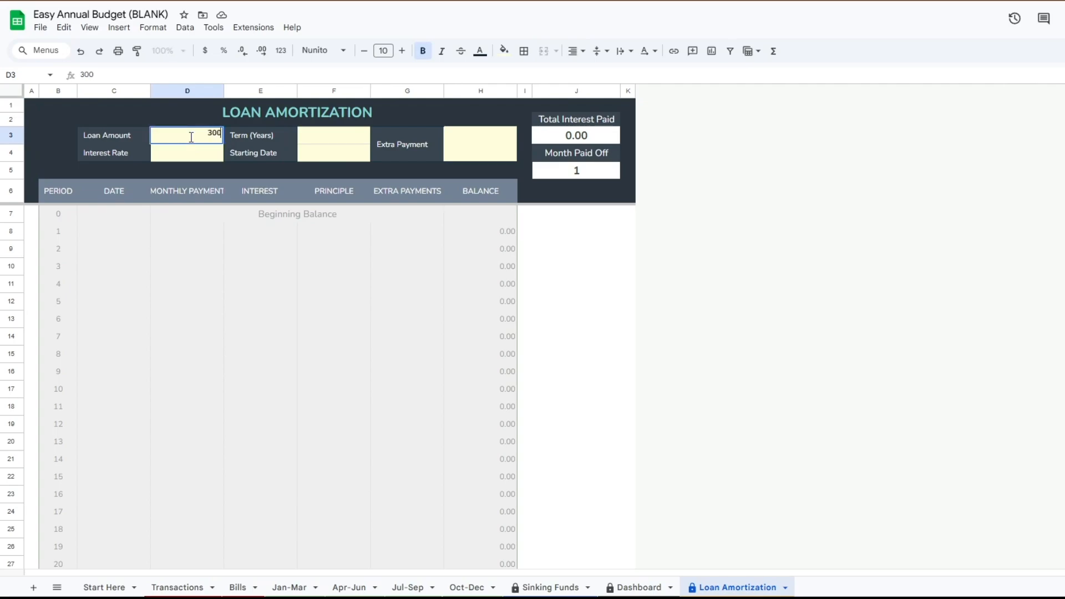
pyautogui.write(',000')
pyautogui.click(198, 154)
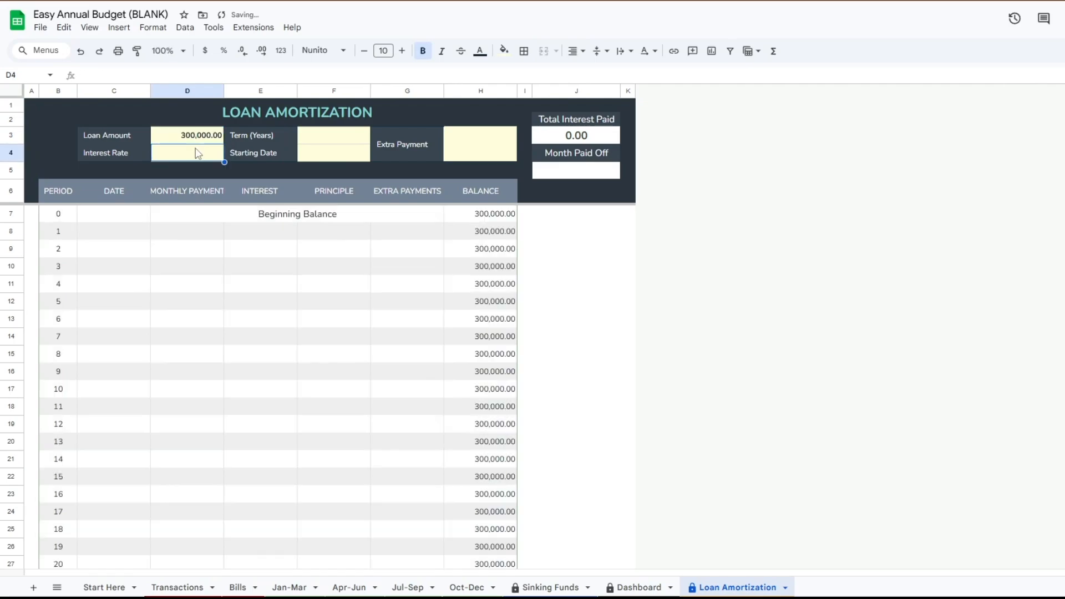
pyautogui.write('5.25')
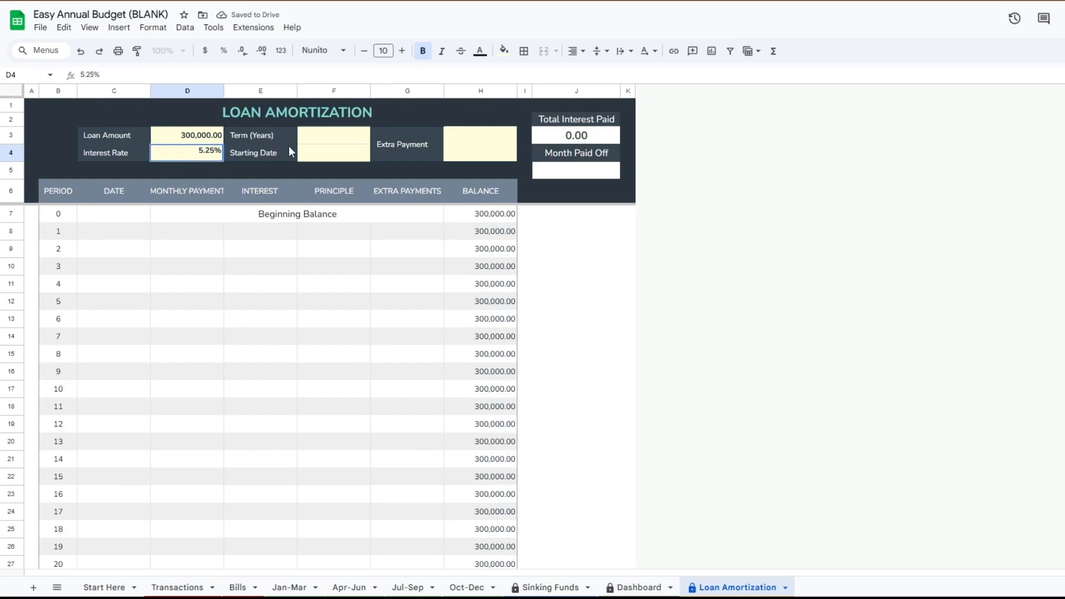
# Step: Set the loan term to 30 years and the starting date to 1/1/2025
pyautogui.click(331, 140)
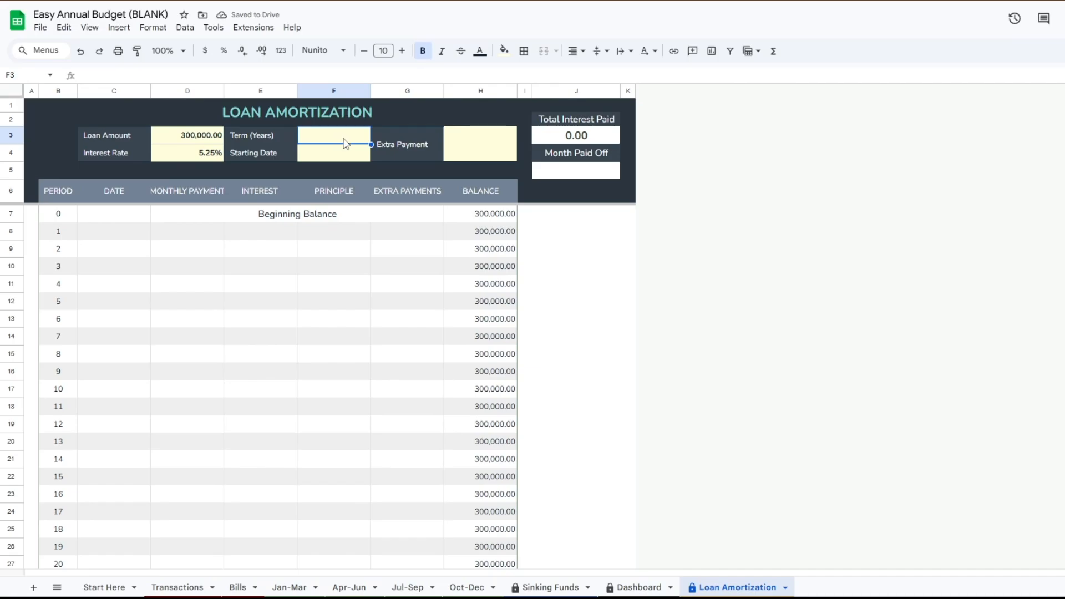
pyautogui.write('30')
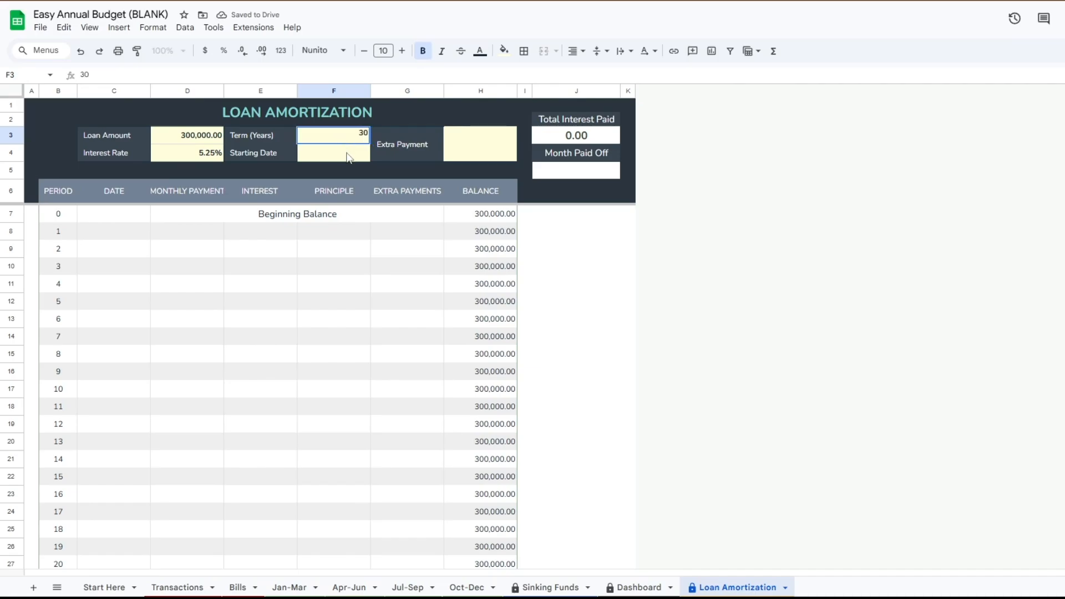
pyautogui.click(348, 158)
pyautogui.doubleClick(349, 158)
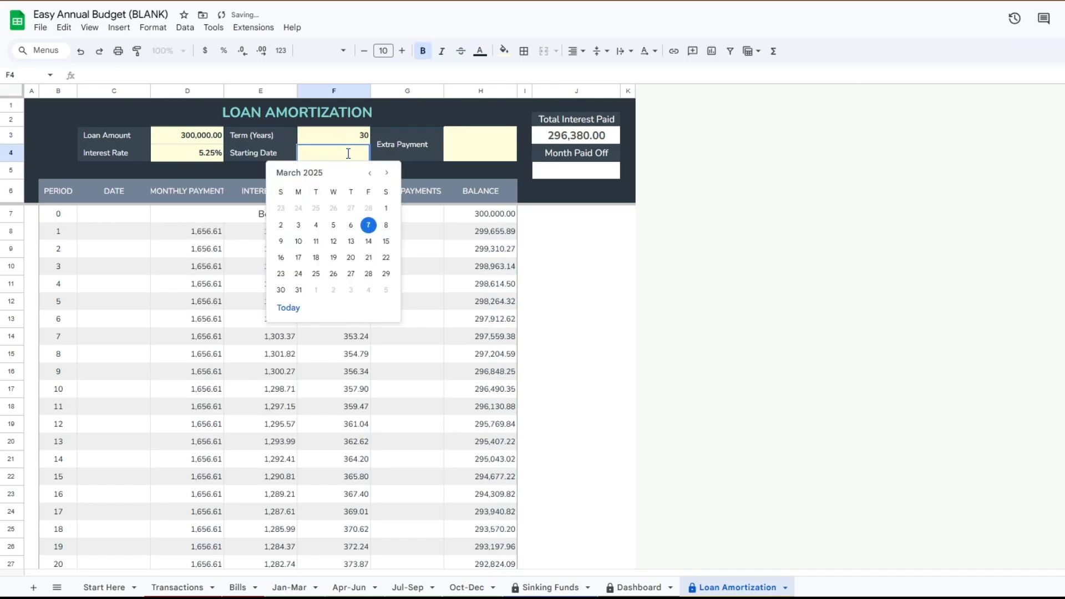
pyautogui.click(369, 174)
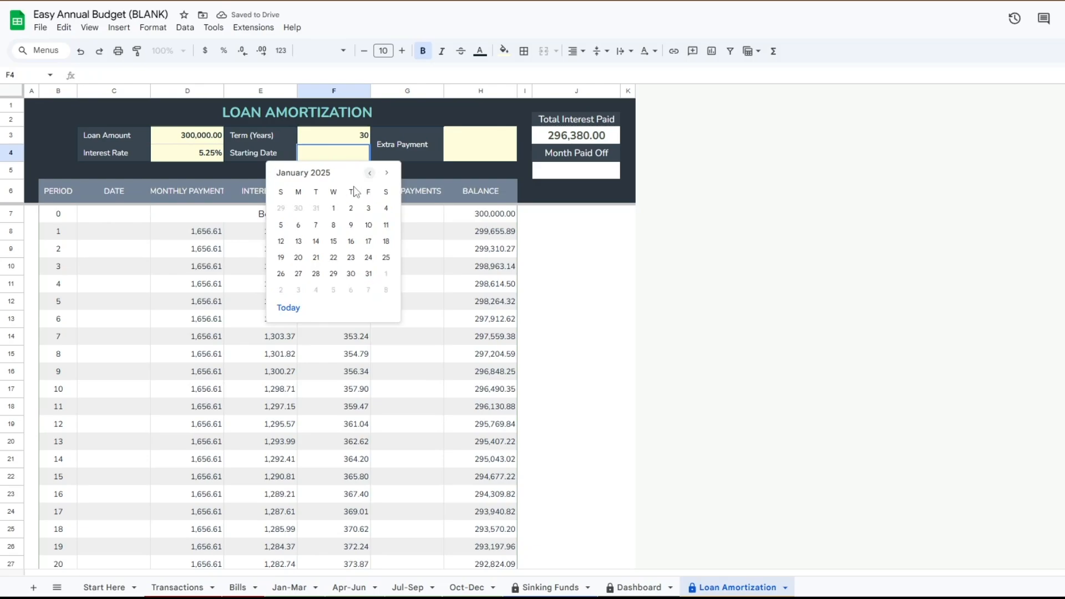
pyautogui.click(333, 209)
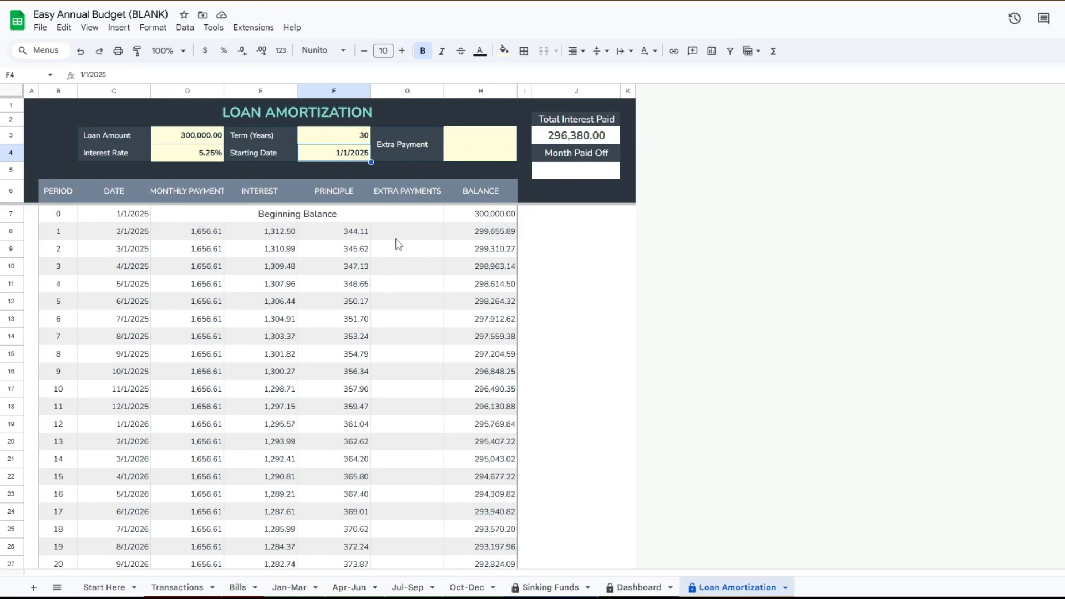
# Step: Set the loan's extra payment to 500 and check the first period's extra payment in the schedule
pyautogui.click(478, 148)
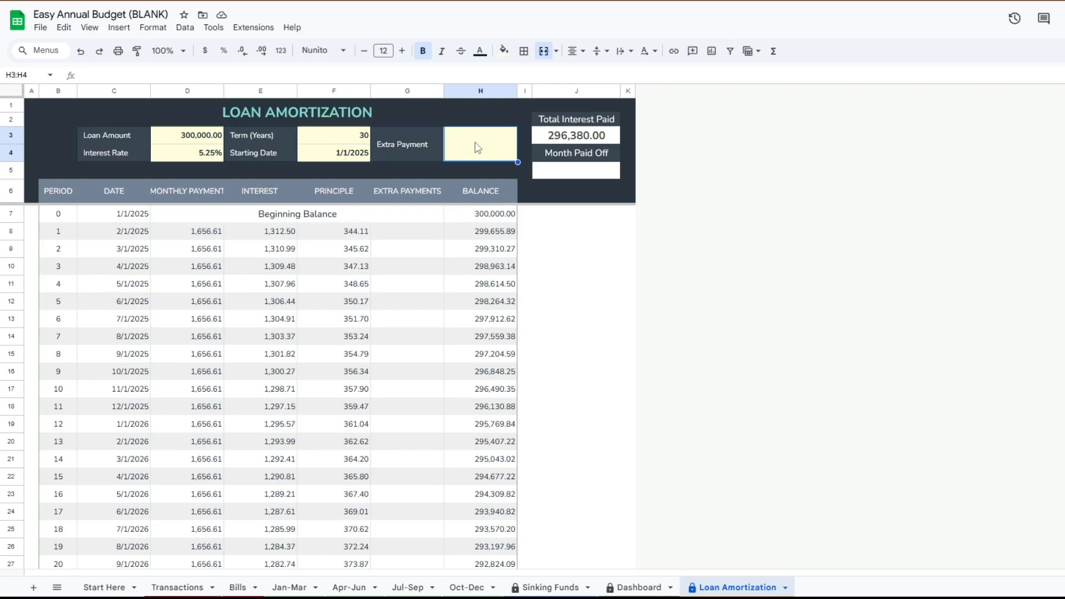
pyautogui.write('500')
pyautogui.click(428, 233)
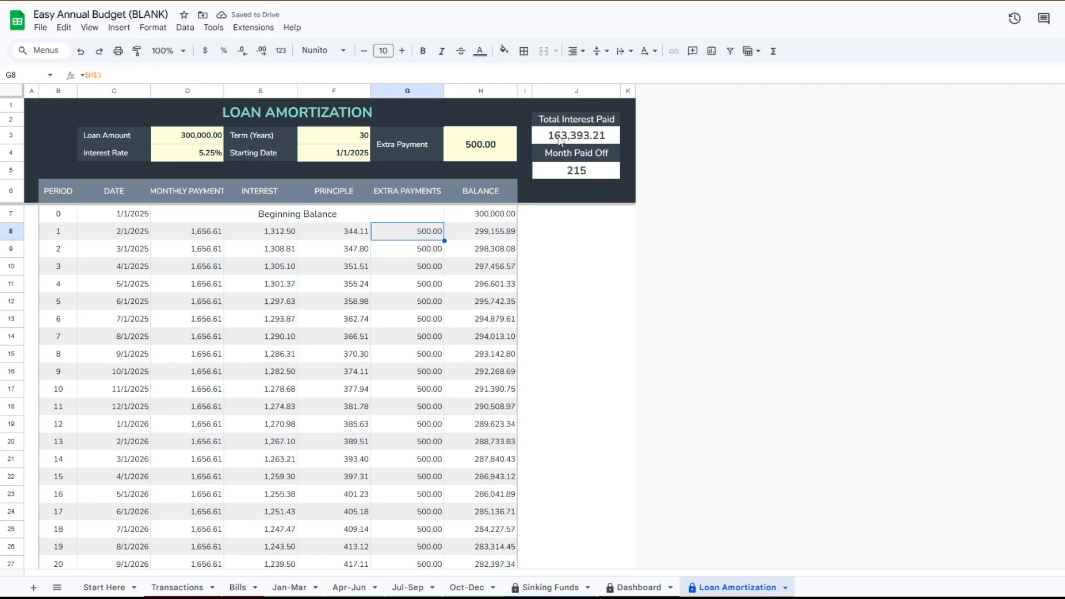
# Step: Set the loan's extra payment to 600
pyautogui.doubleClick(499, 148)
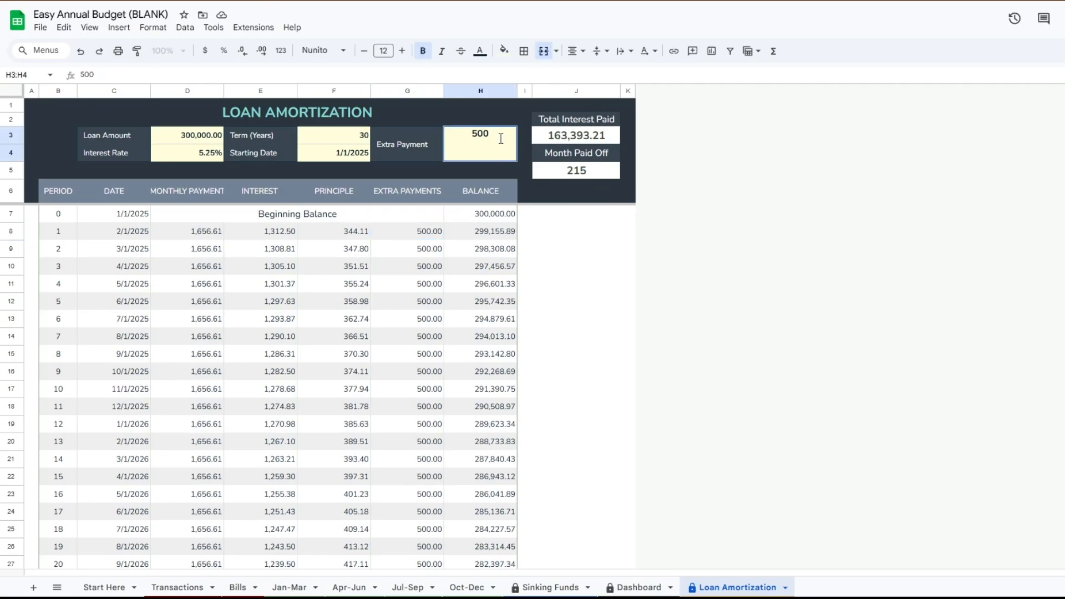
pyautogui.moveTo(500, 134); pyautogui.dragTo(434, 134)
pyautogui.write('600')
pyautogui.click(542, 200)
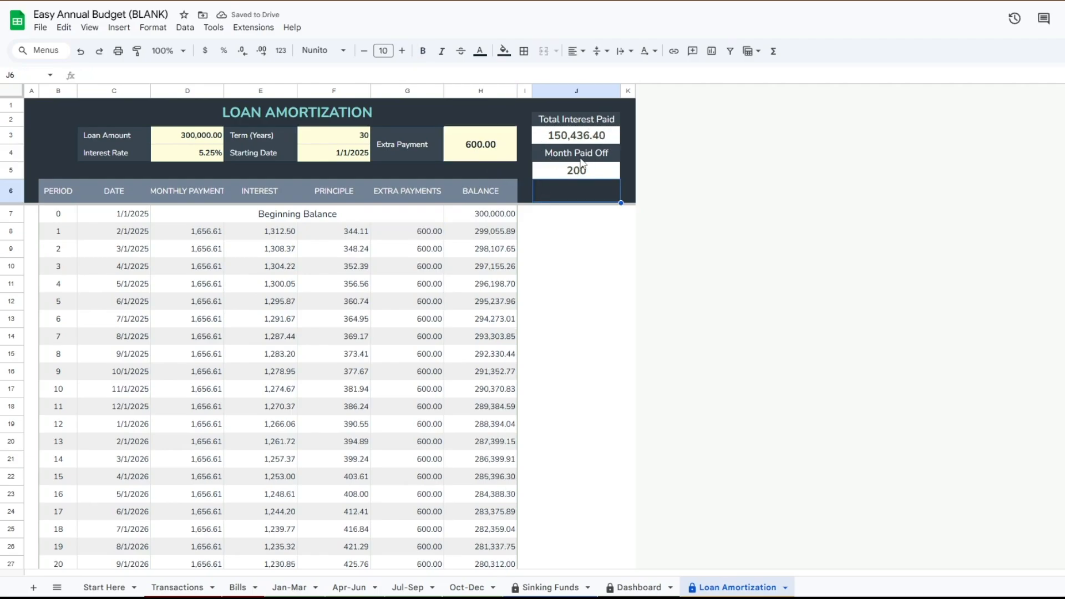
# Step: Examine the amortization schedule to find the period in which the loan balance is paid off
pyautogui.scroll(-20, 393, 355)
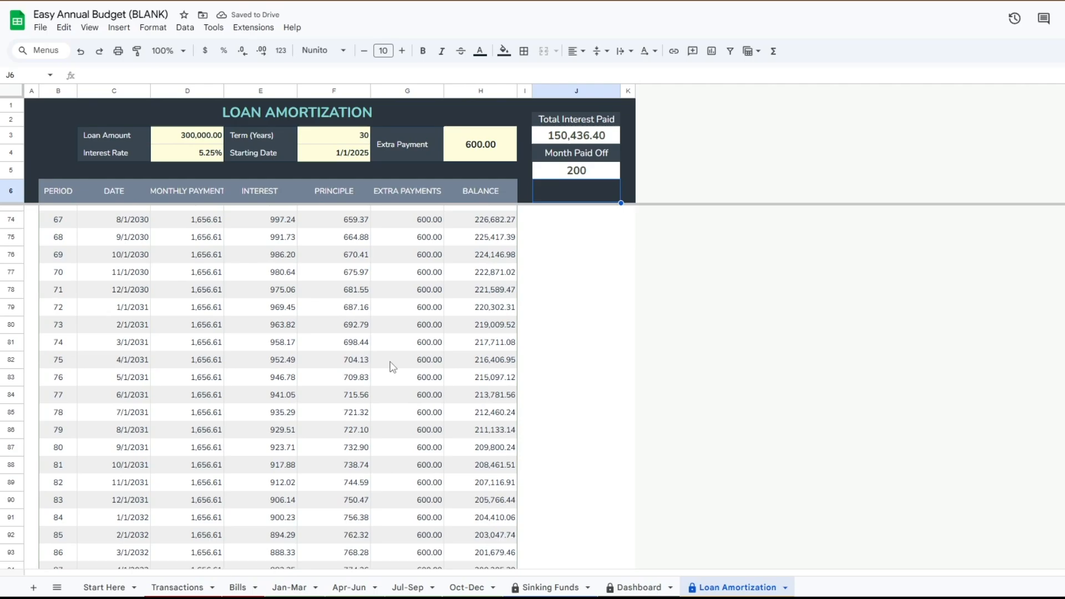
pyautogui.scroll(-20, 393, 367)
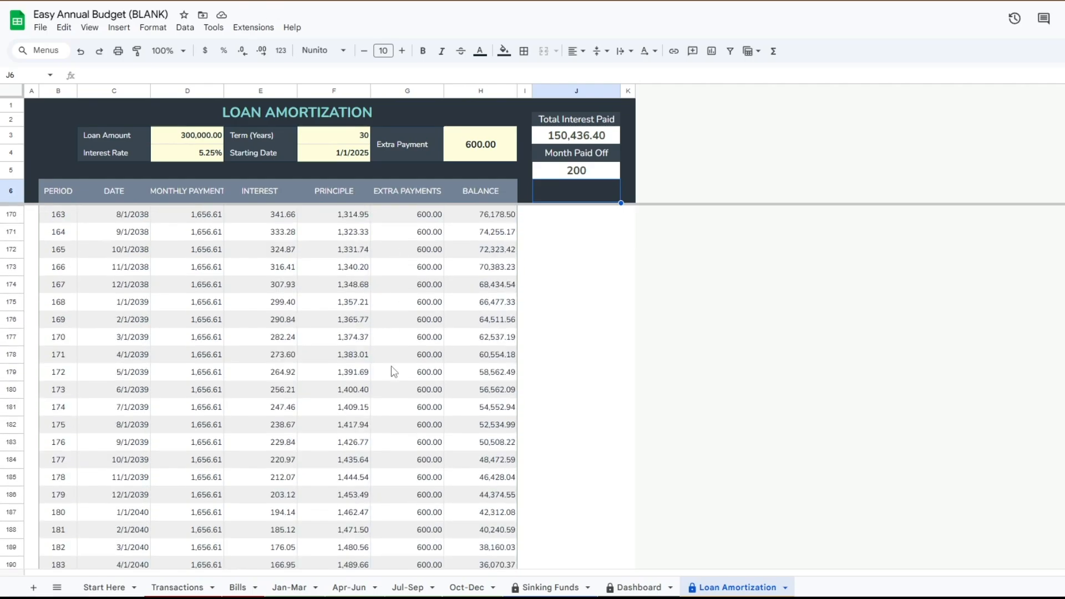
pyautogui.scroll(-10, 392, 371)
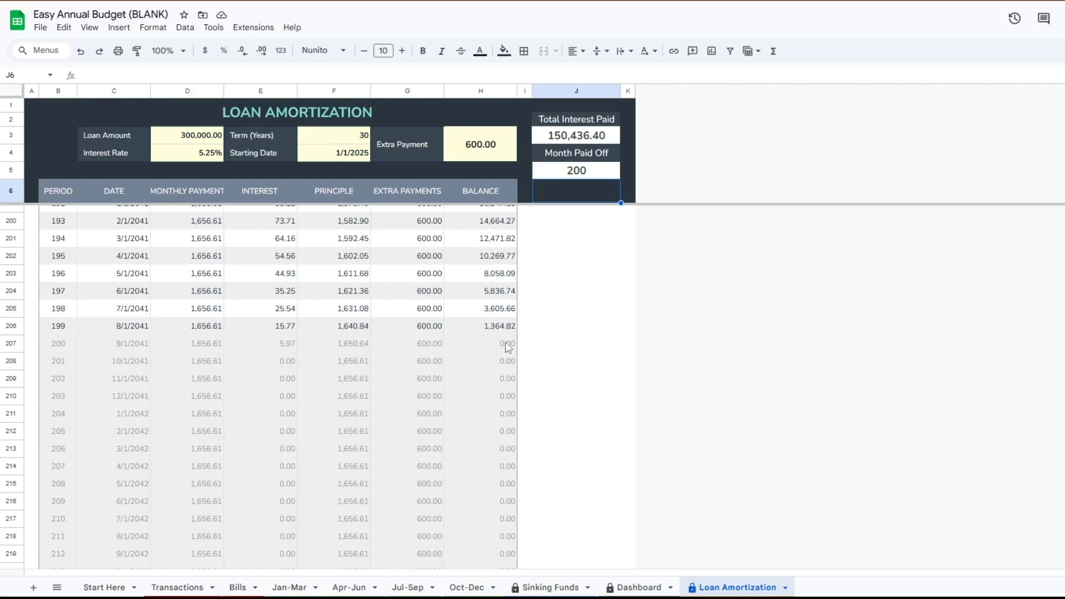
pyautogui.scroll(-2, 426, 429)
pyautogui.scroll(12, 427, 428)
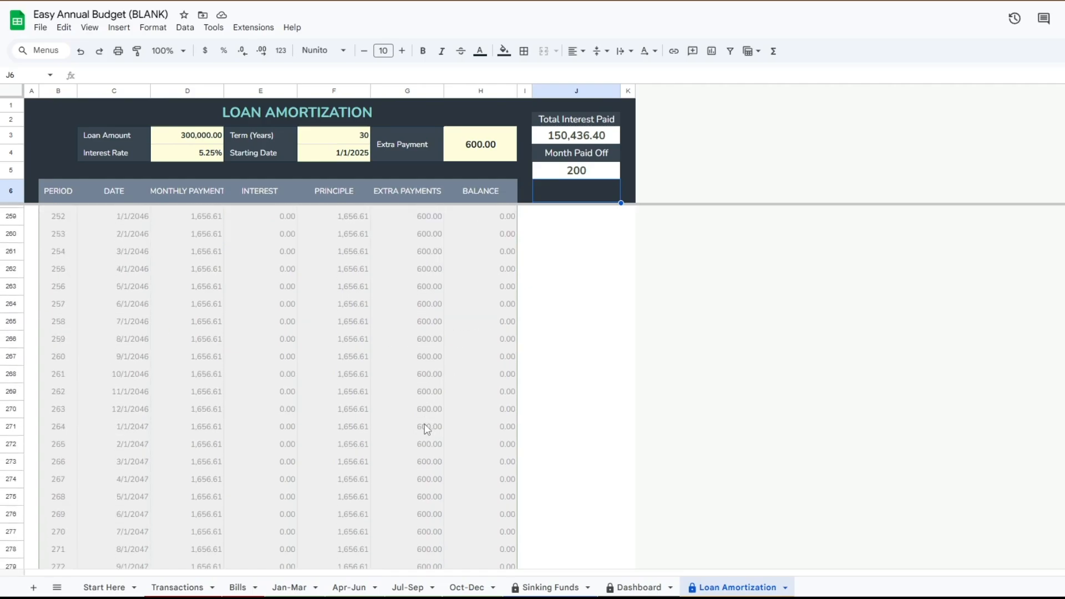
pyautogui.scroll(20, 427, 430)
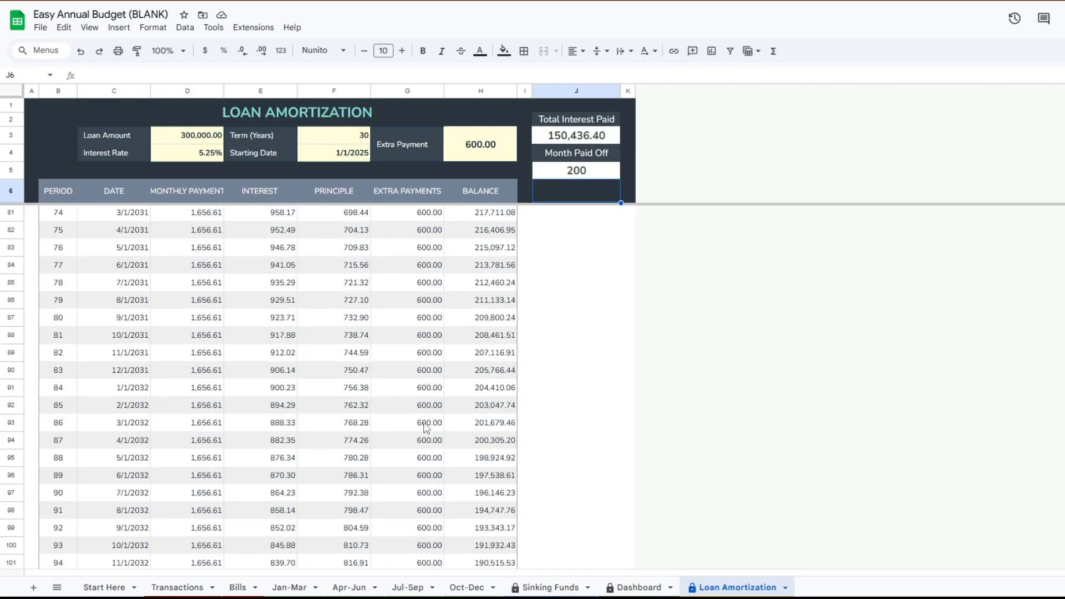
# Step: Review the Dashboard's quarterly totals, annual net total, category chart and category table, and return to the Transactions sheet
pyautogui.click(638, 587)
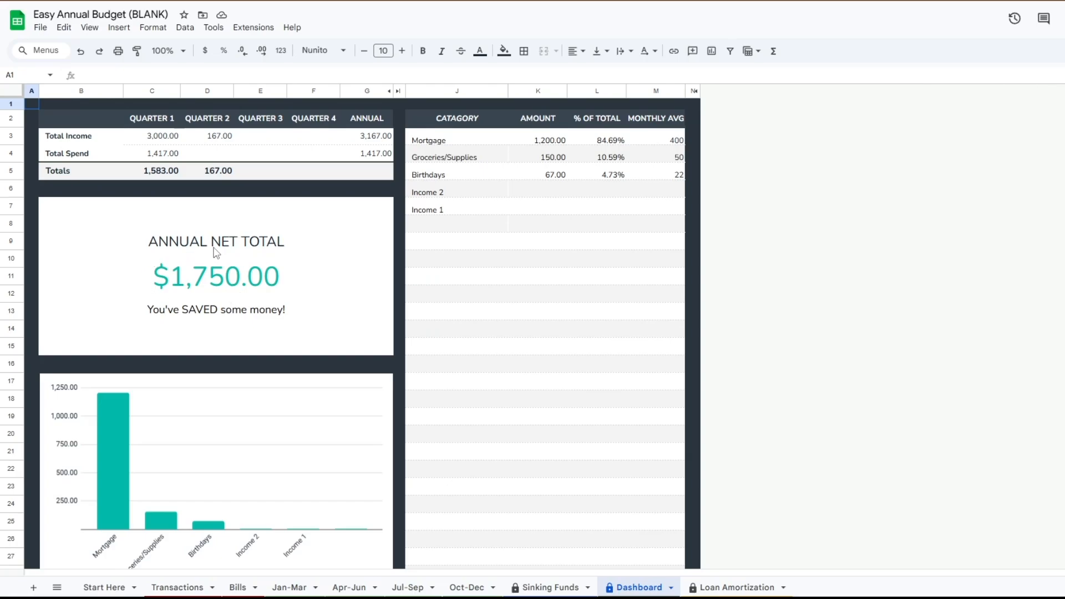
pyautogui.scroll(-3, 184, 402)
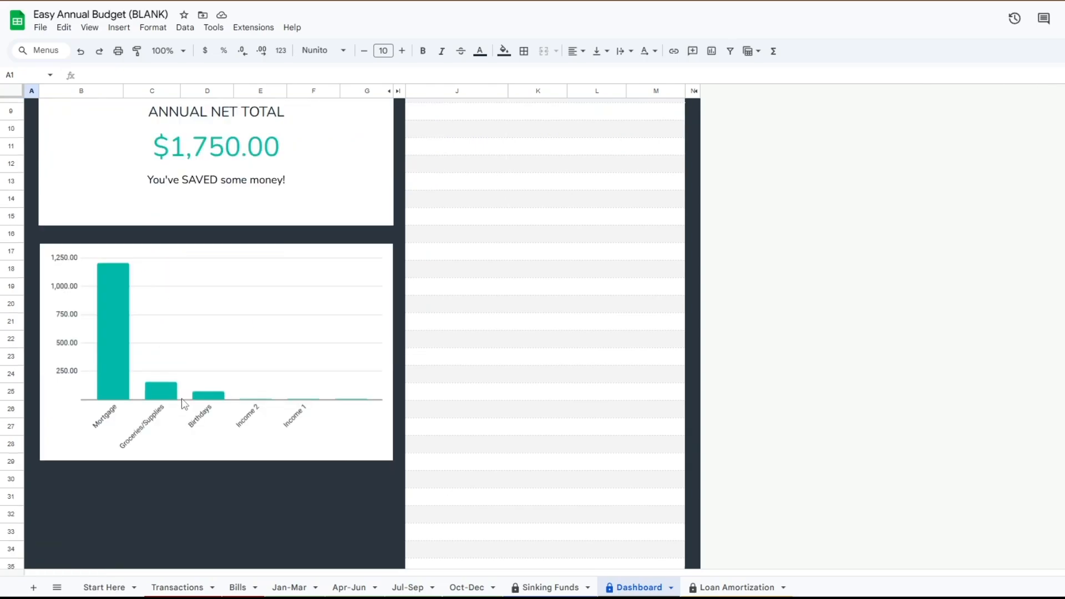
pyautogui.scroll(3, 183, 355)
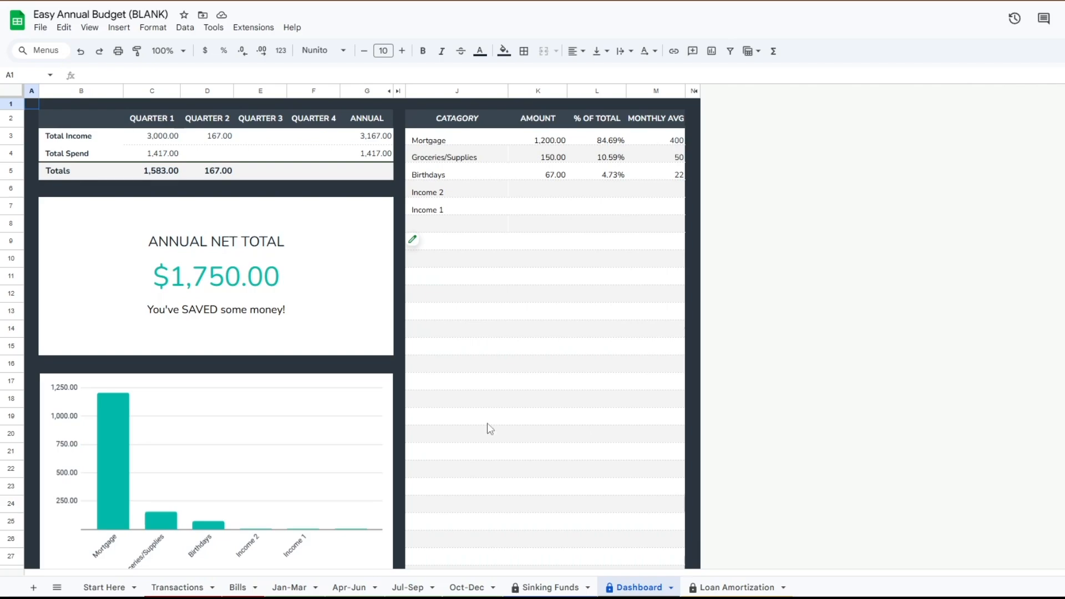
pyautogui.scroll(-6, 502, 454)
pyautogui.scroll(6, 503, 466)
pyautogui.click(189, 591)
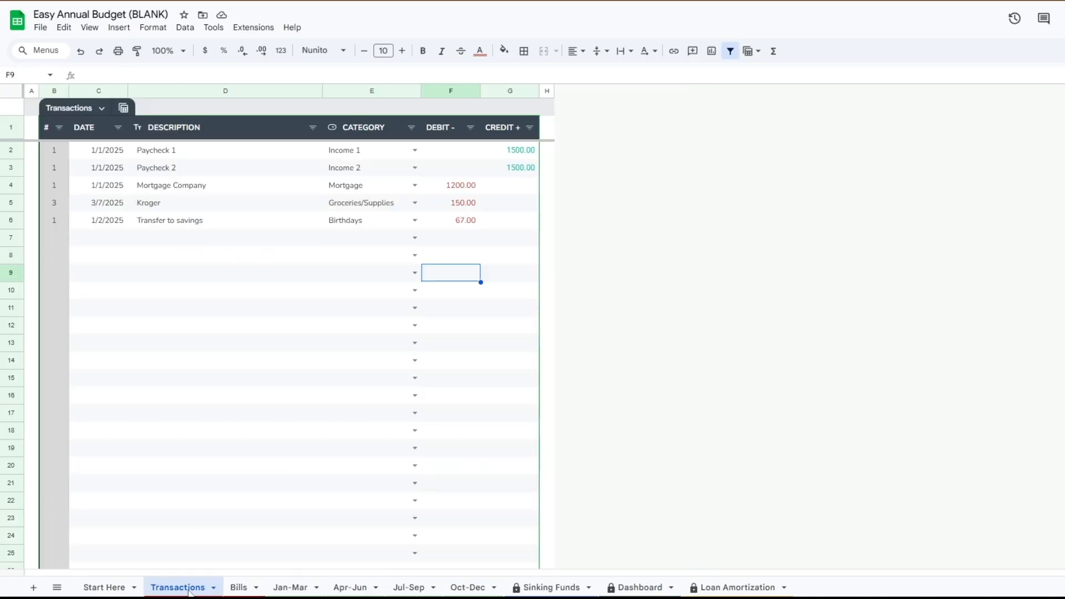